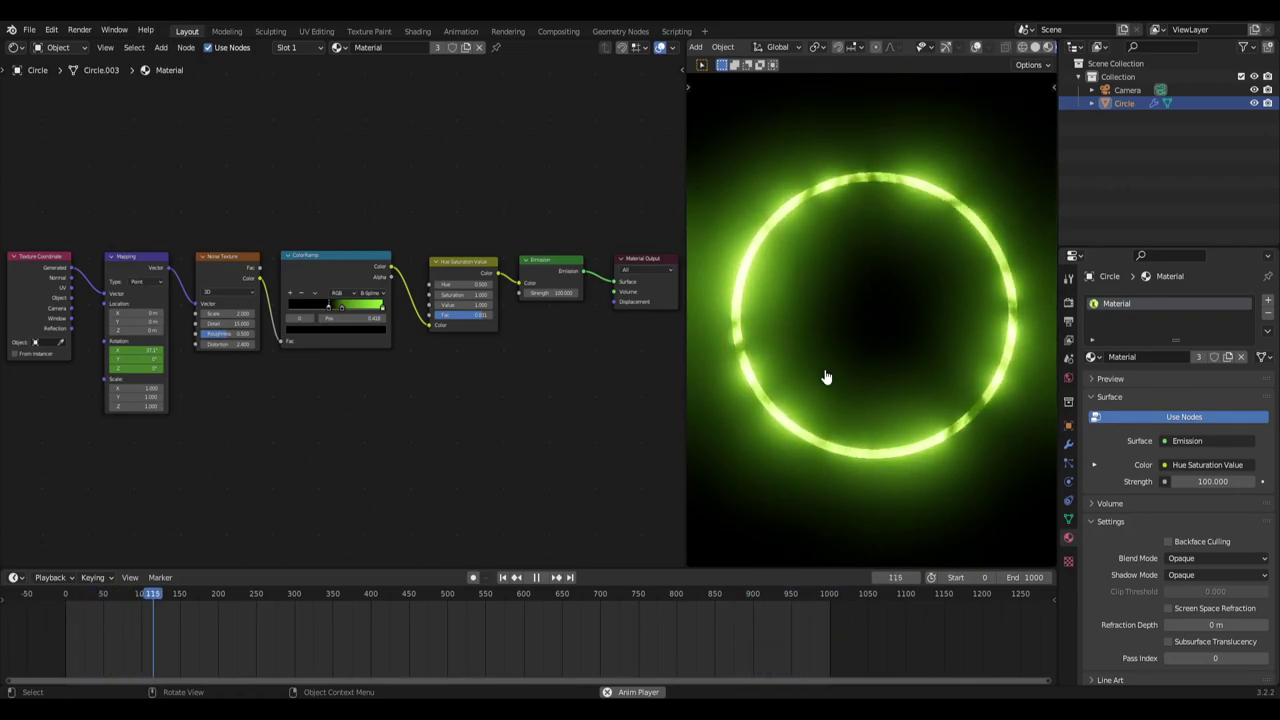
Open the render properties and examine the Bloom settings alongside the glowing ring's material nodes.
{"action": "left_click", "coordinate": [1068, 301]}
{"action": "left_click", "coordinate": [1167, 372]}
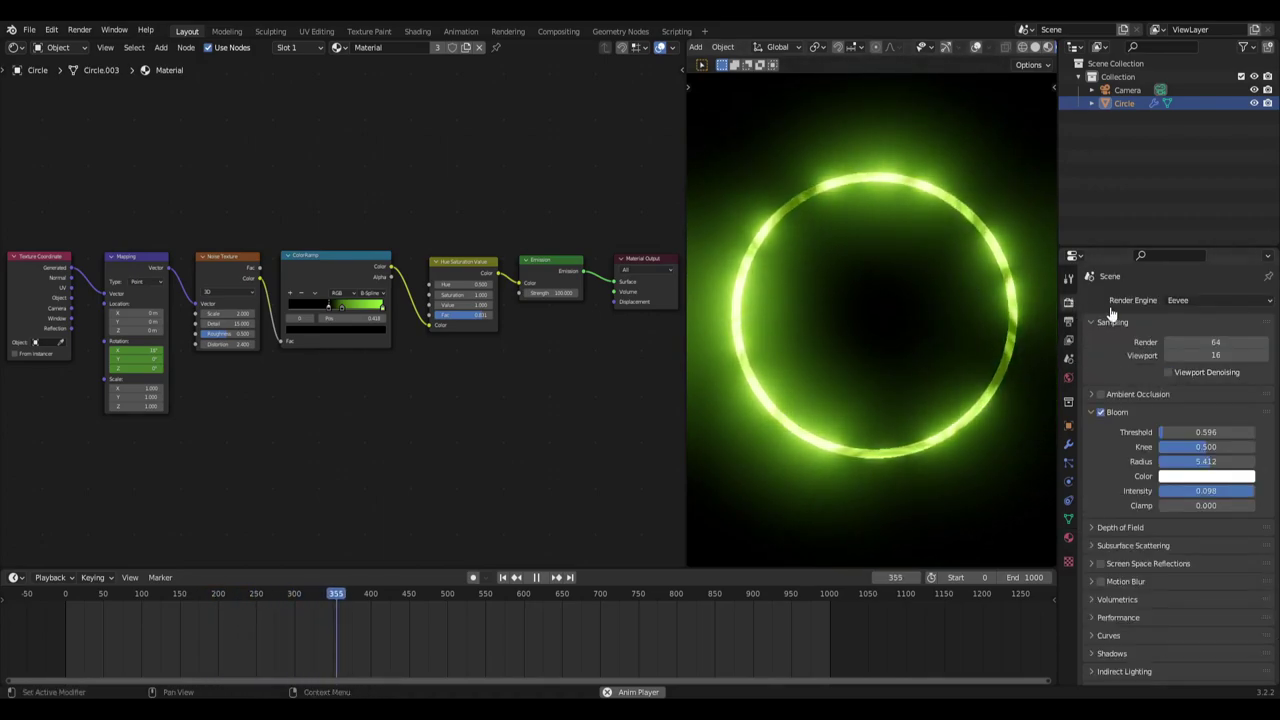
{"action": "left_click_drag", "start_coordinate": [564, 497], "coordinate": [135, 266]}
{"action": "left_click", "coordinate": [540, 454]}
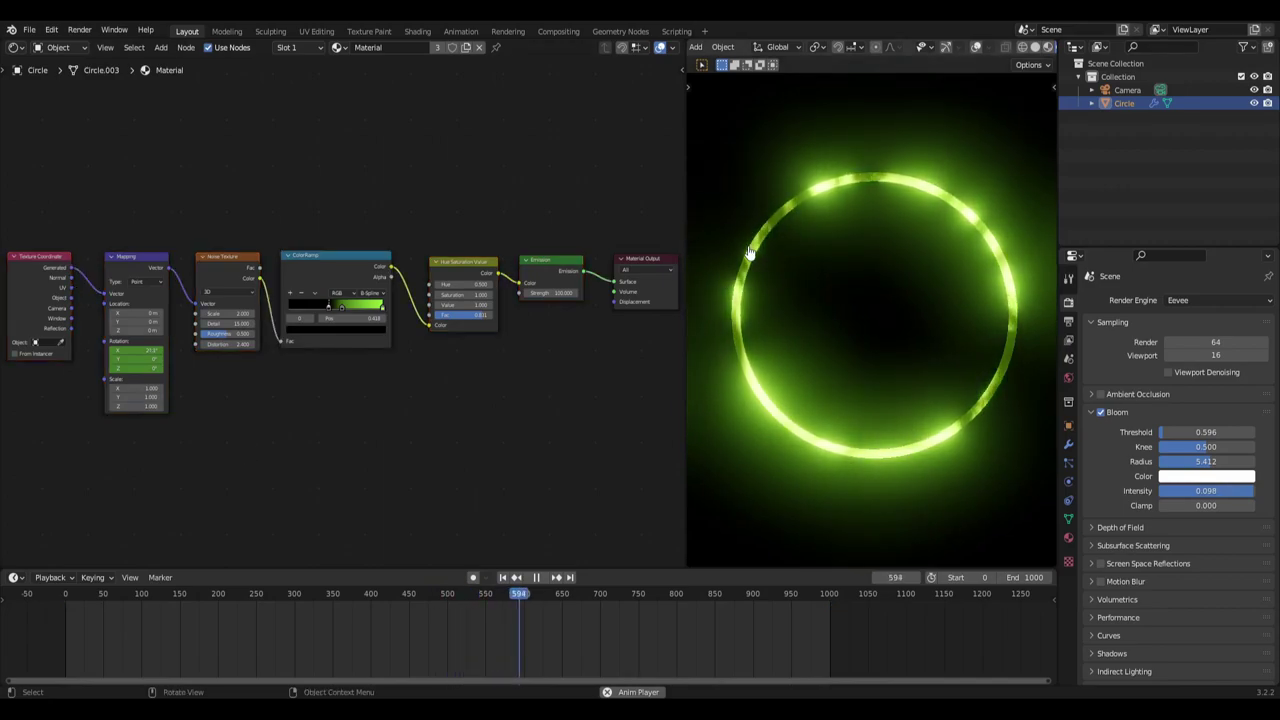
Add a 2 m cube to the scene and assign it the existing material named Material.
{"action": "key", "text": "shift+a"}
{"action": "mouse_move", "coordinate": [785, 96]}
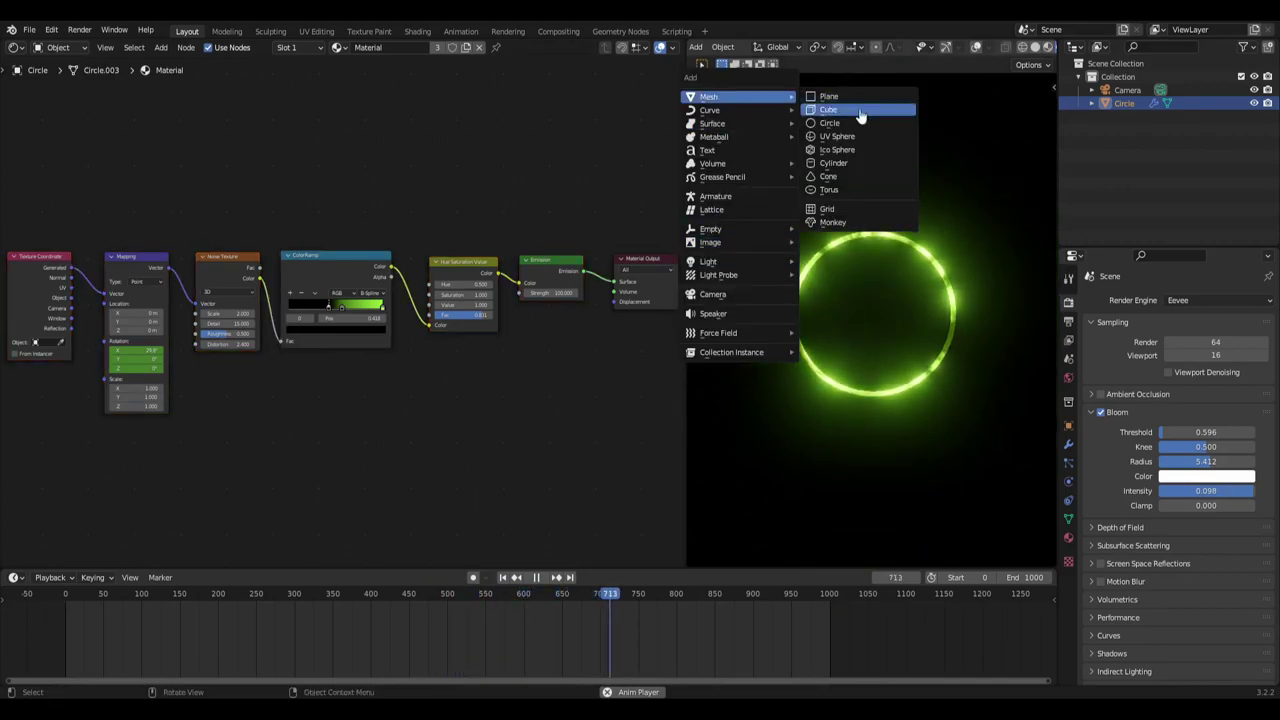
{"action": "left_click", "coordinate": [840, 110]}
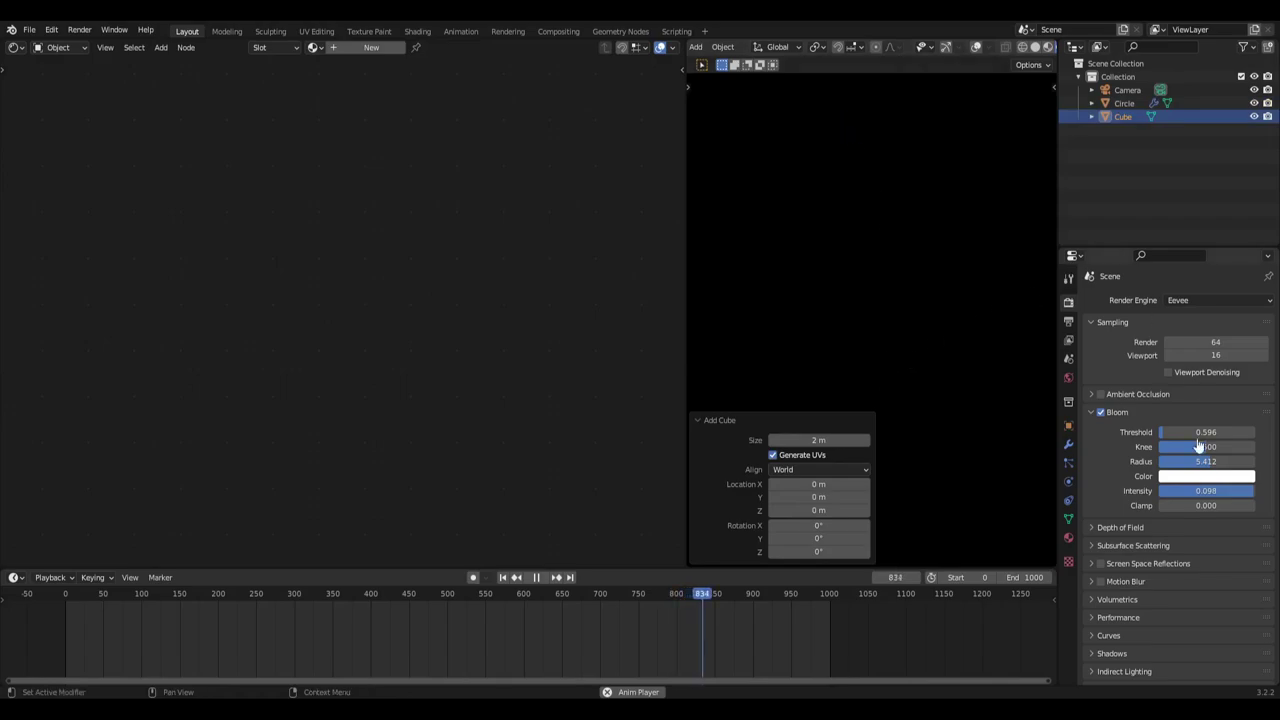
{"action": "left_click", "coordinate": [1068, 537]}
{"action": "left_click", "coordinate": [1092, 352]}
{"action": "left_click", "coordinate": [1098, 374]}
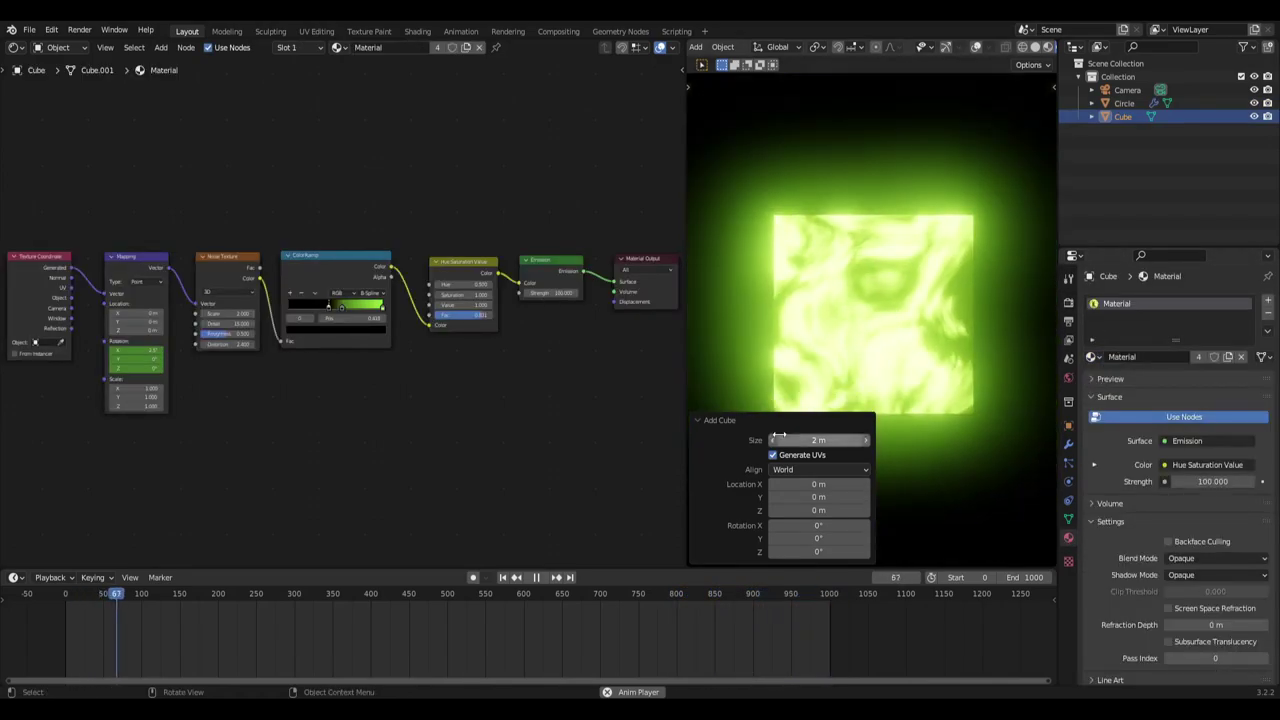
{"action": "left_click", "coordinate": [710, 422]}
{"action": "scroll", "coordinate": [877, 347], "scroll_direction": "up", "scroll_amount": 2}
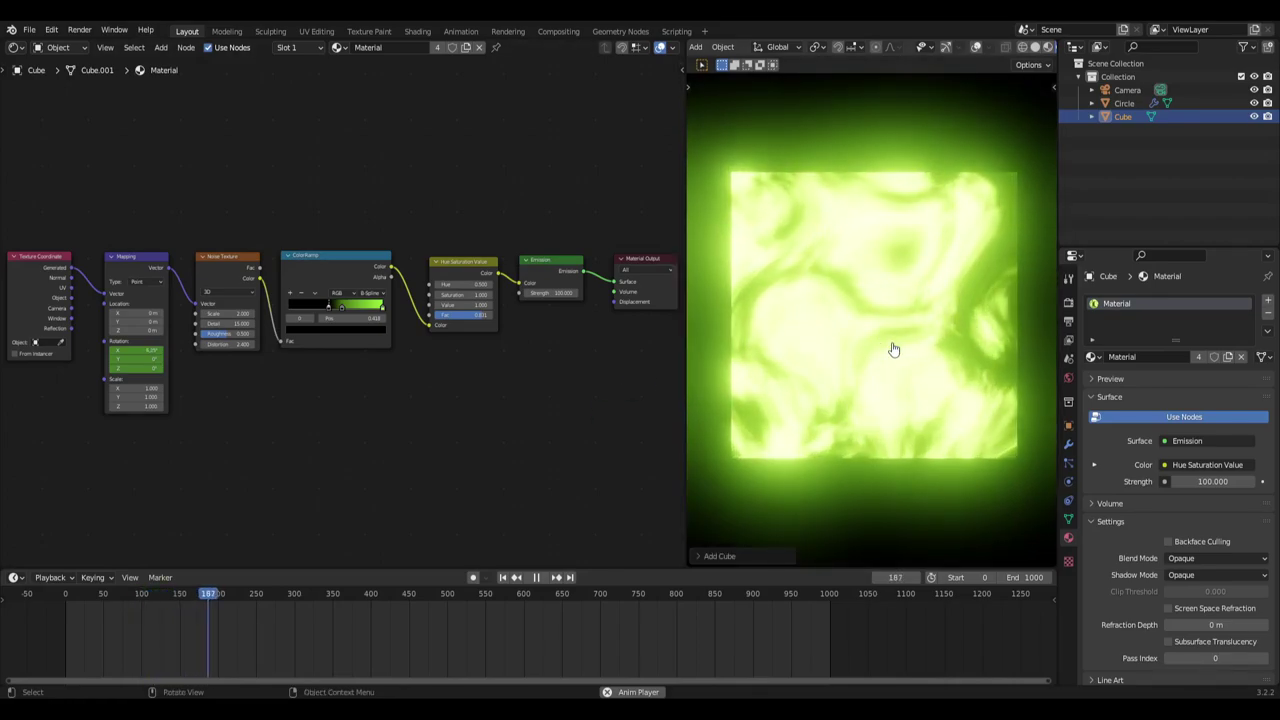
Rotate the cube freely with a trackball rotation so that several faces show at an angle.
{"action": "key", "text": "r"}
{"action": "key", "text": "r"}
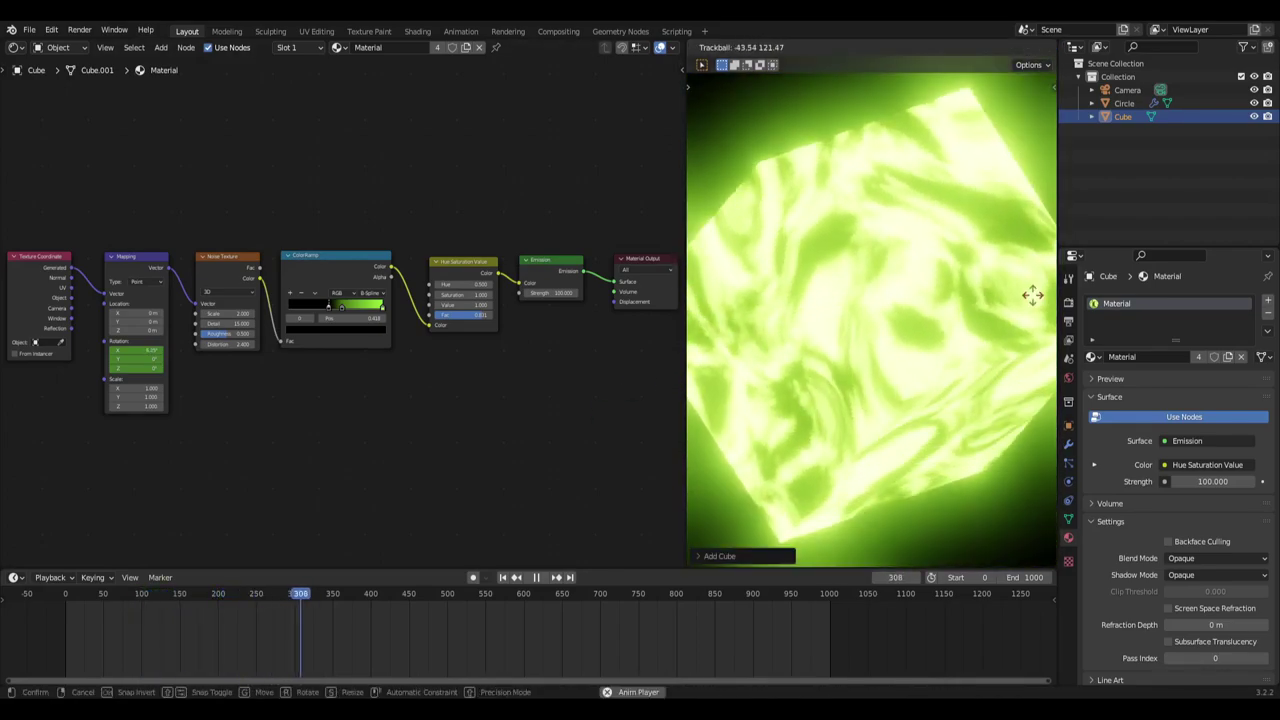
{"action": "left_click", "coordinate": [1029, 306]}
{"action": "scroll", "coordinate": [977, 374], "scroll_direction": "down", "scroll_amount": 3}
{"action": "scroll", "coordinate": [977, 373], "scroll_direction": "up", "scroll_amount": 2}
{"action": "scroll", "coordinate": [978, 371], "scroll_direction": "down", "scroll_amount": 1}
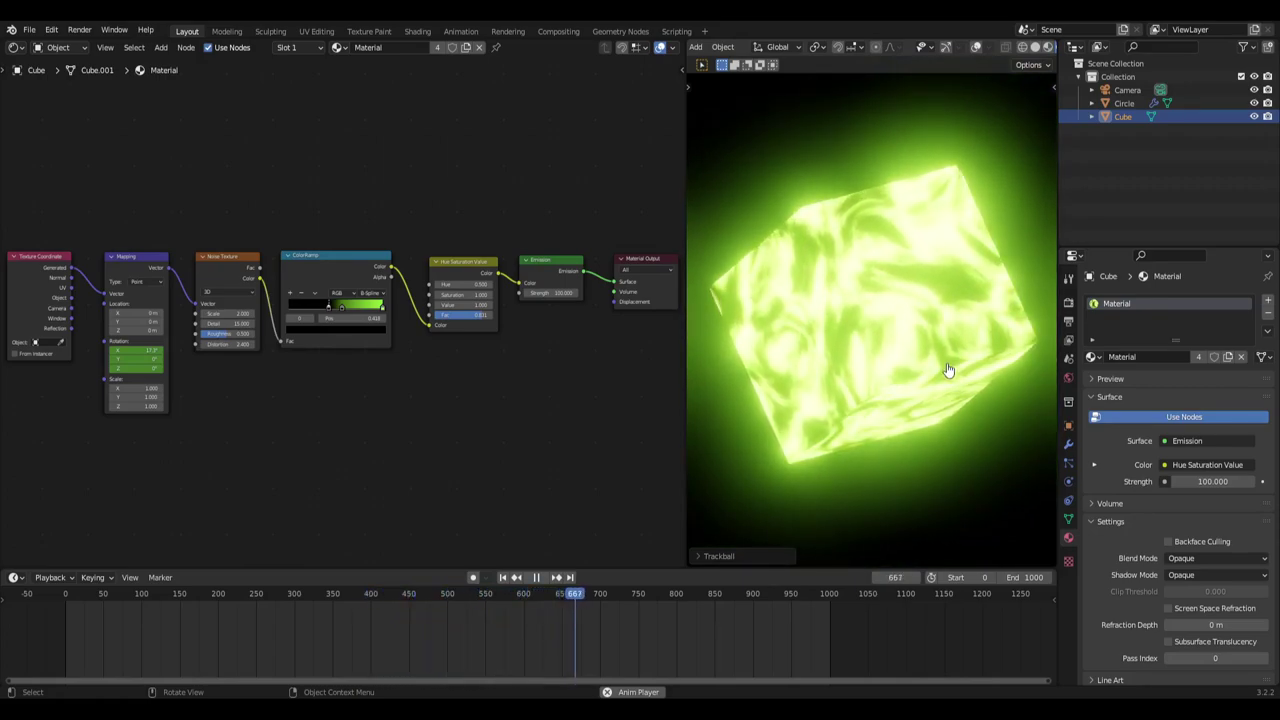
Examine the material's node chain from Texture Coordinate through to Material Output.
{"action": "left_click", "coordinate": [447, 379]}
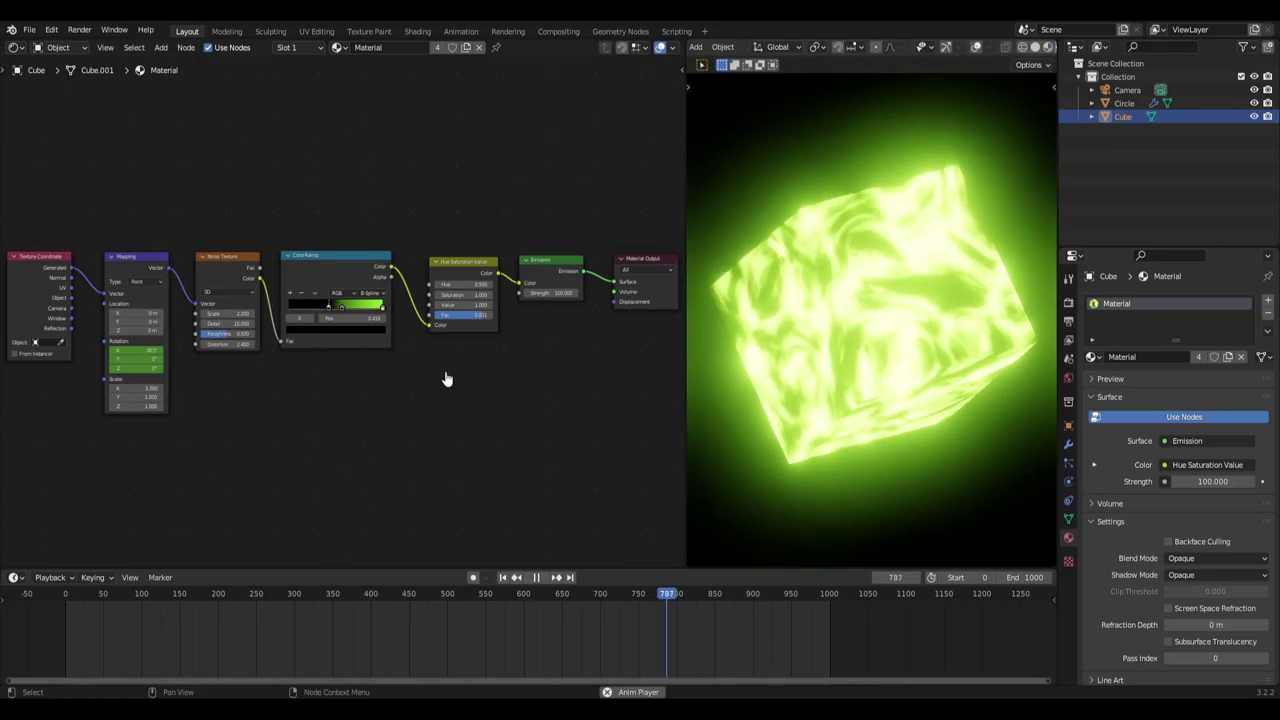
{"action": "left_click_drag", "start_coordinate": [580, 389], "coordinate": [52, 195]}
{"action": "left_click_drag", "start_coordinate": [580, 434], "coordinate": [64, 188]}
{"action": "left_click_drag", "start_coordinate": [462, 262], "coordinate": [451, 261]}
{"action": "left_click", "coordinate": [300, 266]}
{"action": "left_click", "coordinate": [226, 300]}
{"action": "left_click", "coordinate": [117, 283]}
{"action": "left_click", "coordinate": [40, 283]}
{"action": "left_click_drag", "start_coordinate": [531, 469], "coordinate": [50, 220]}
Disconnect the Hue Saturation Value node from the Emission node's color input.
{"action": "left_click_drag", "start_coordinate": [520, 283], "coordinate": [509, 323]}
{"action": "middle_click_drag", "start_coordinate": [610, 360], "coordinate": [491, 363]}
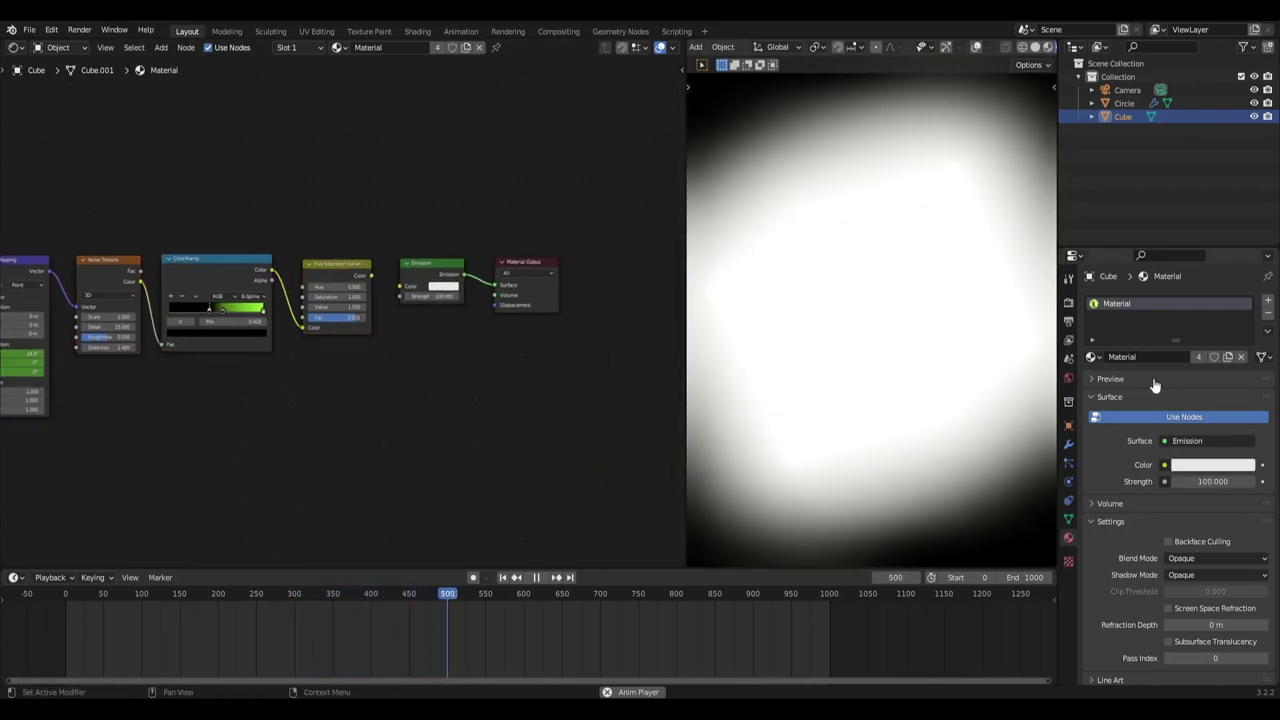
Toggle Bloom off and on in the render properties to compare the cube's glow.
{"action": "left_click", "coordinate": [1068, 303]}
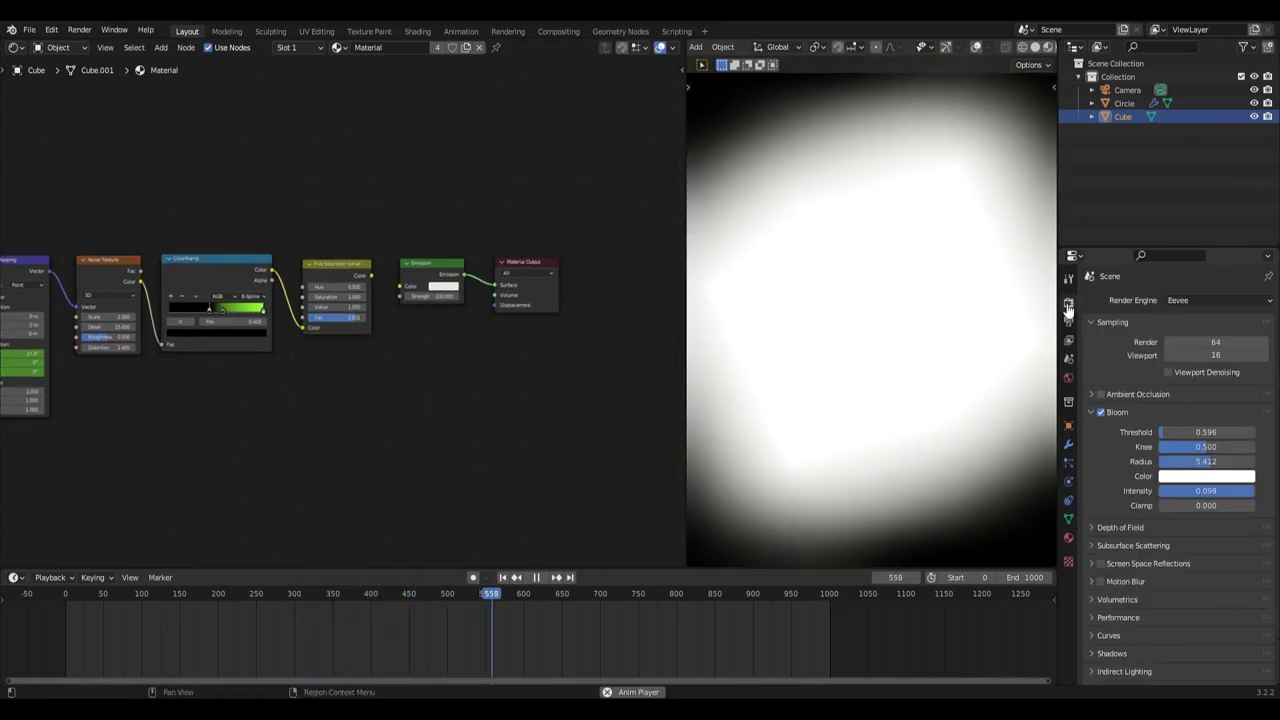
{"action": "left_click", "coordinate": [1101, 412]}
{"action": "left_click", "coordinate": [1101, 412]}
{"action": "left_click", "coordinate": [1101, 412]}
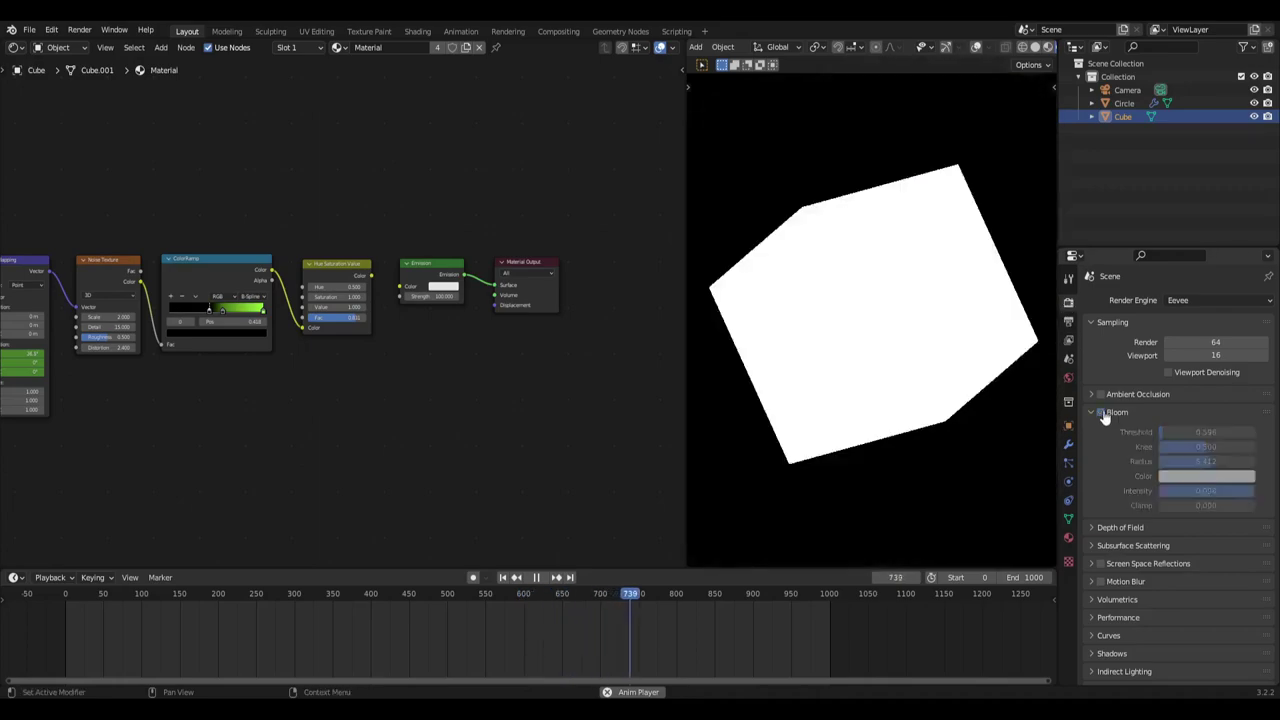
{"action": "left_click", "coordinate": [1101, 412]}
Set Bloom's threshold to 0.6, radius to 5.4 and intensity to 0.1.
{"action": "double_click", "coordinate": [1229, 432]}
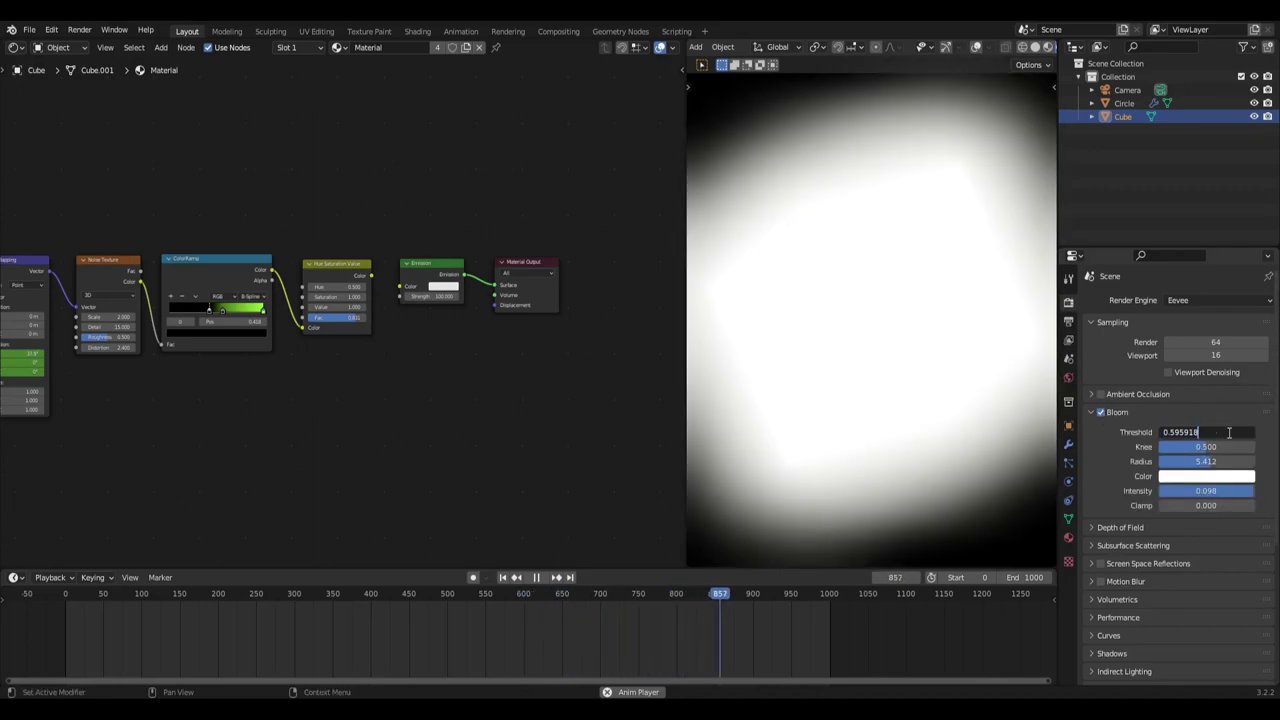
{"action": "left_click_drag", "start_coordinate": [1229, 432], "coordinate": [1174, 432]}
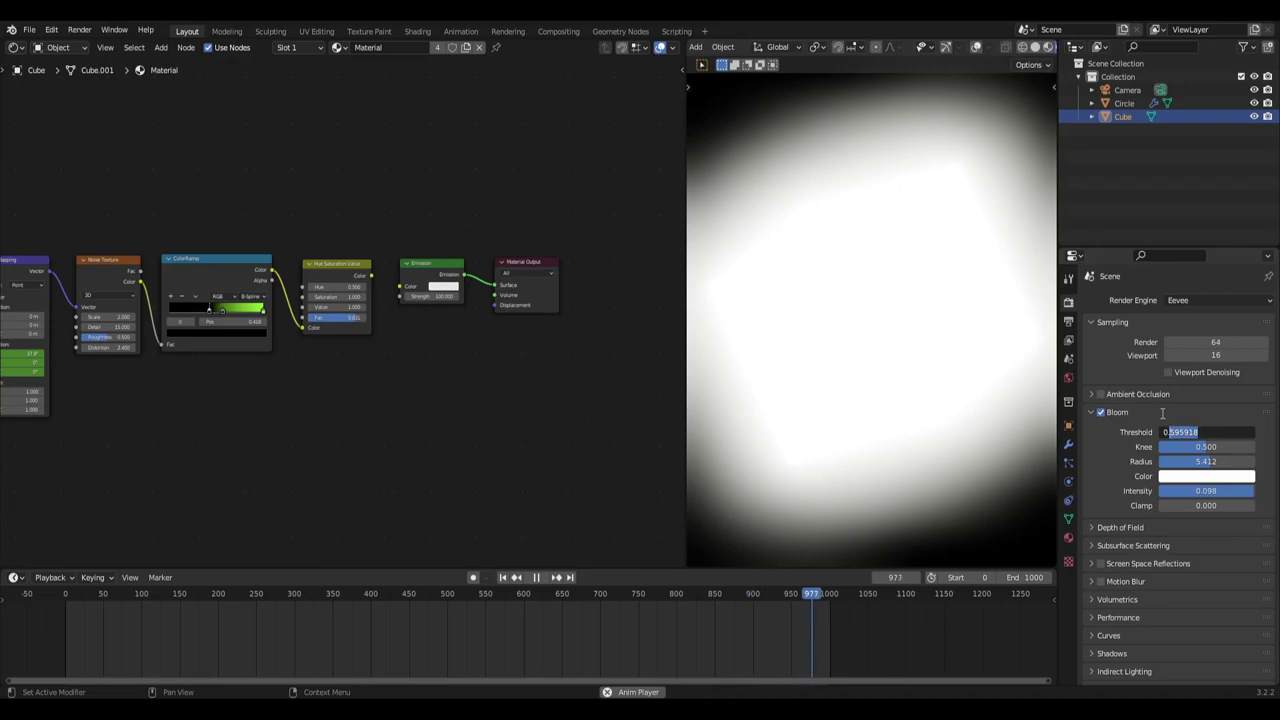
{"action": "type", "text": "6"}
{"action": "key", "text": "Return"}
{"action": "double_click", "coordinate": [1233, 462]}
{"action": "key", "text": "BackSpace"}
{"action": "key", "text": "BackSpace"}
{"action": "key", "text": "Return"}
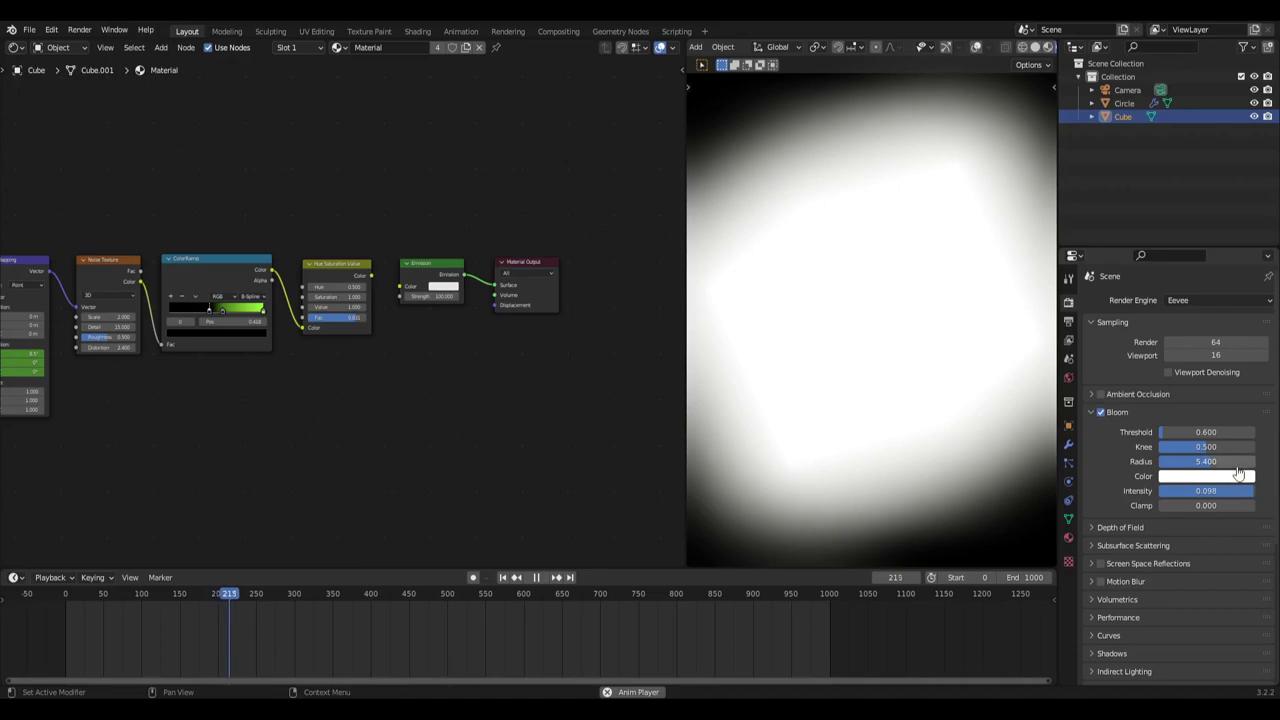
{"action": "left_click_drag", "start_coordinate": [1222, 493], "coordinate": [1276, 499]}
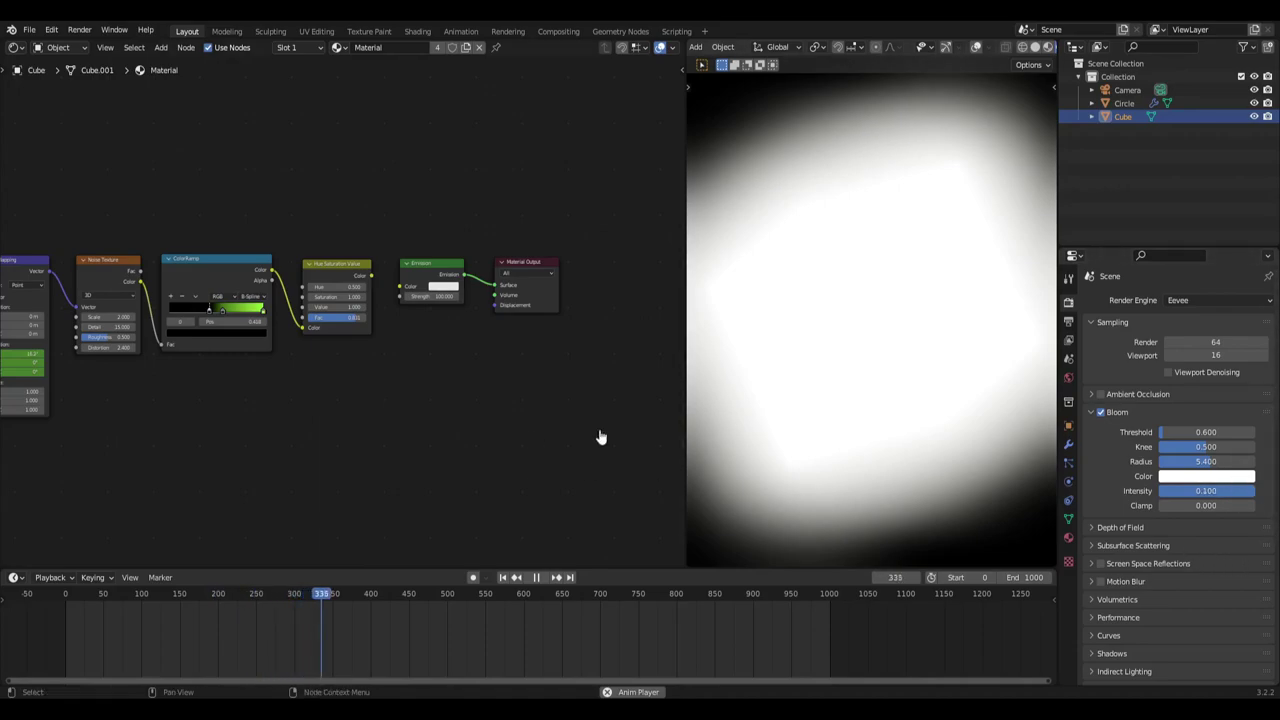
Turn off Bloom and select the Emission node in the cube's material.
{"action": "left_click", "coordinate": [1100, 412]}
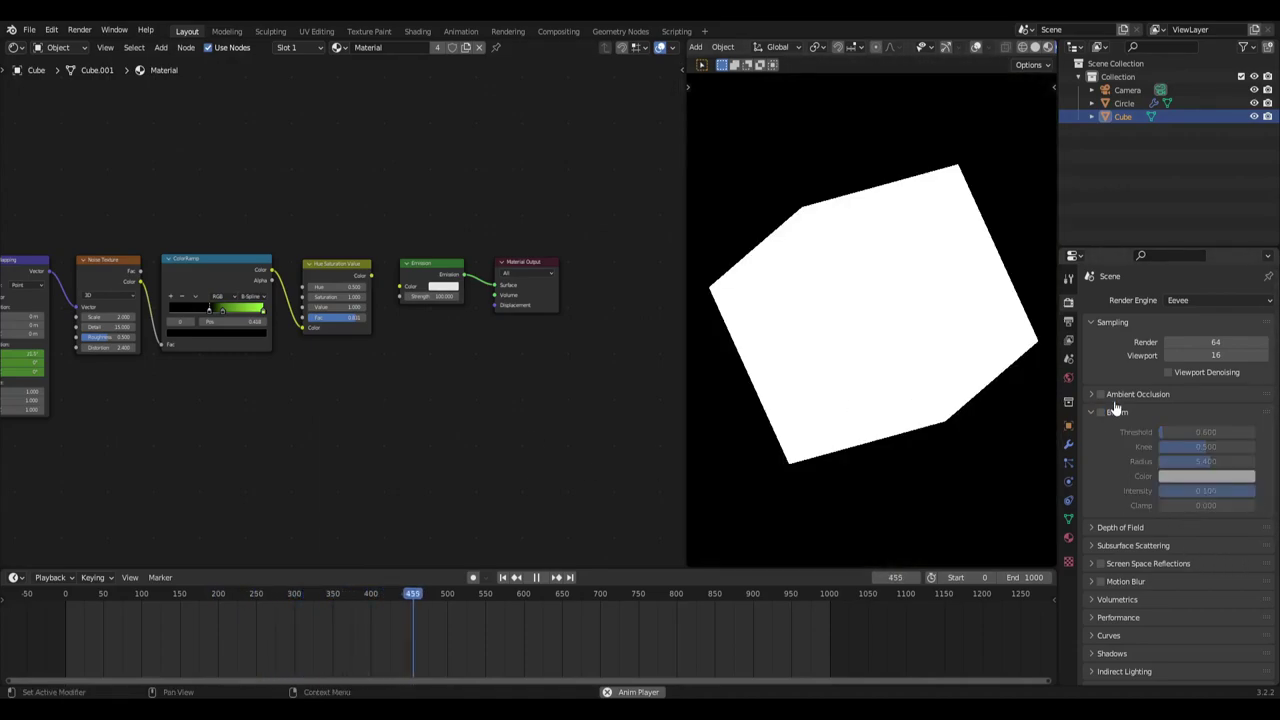
{"action": "scroll", "coordinate": [480, 288], "scroll_direction": "up", "scroll_amount": 2}
{"action": "scroll", "coordinate": [478, 282], "scroll_direction": "up", "scroll_amount": 1}
{"action": "middle_click_drag", "start_coordinate": [478, 282], "coordinate": [400, 286]}
{"action": "left_click", "coordinate": [395, 253]}
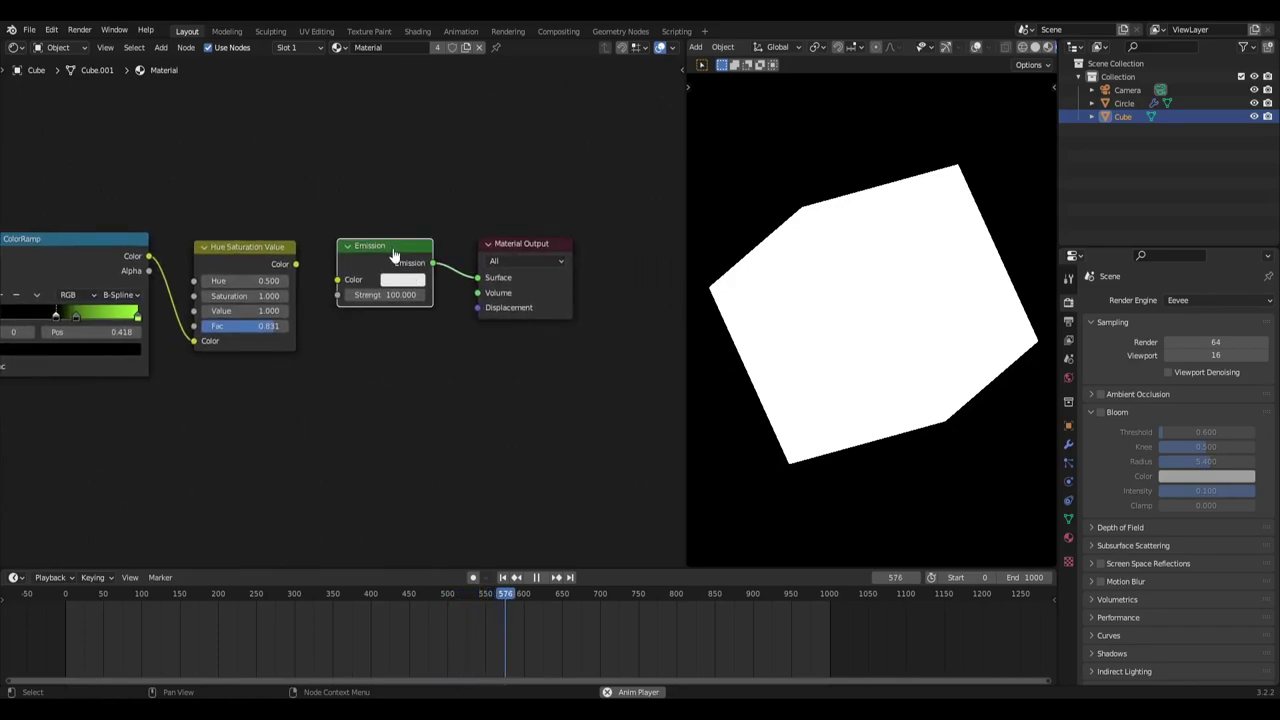
Add a second Emission node below the existing one and delete it.
{"action": "key", "text": "shift+a"}
{"action": "type", "text": "emiss"}
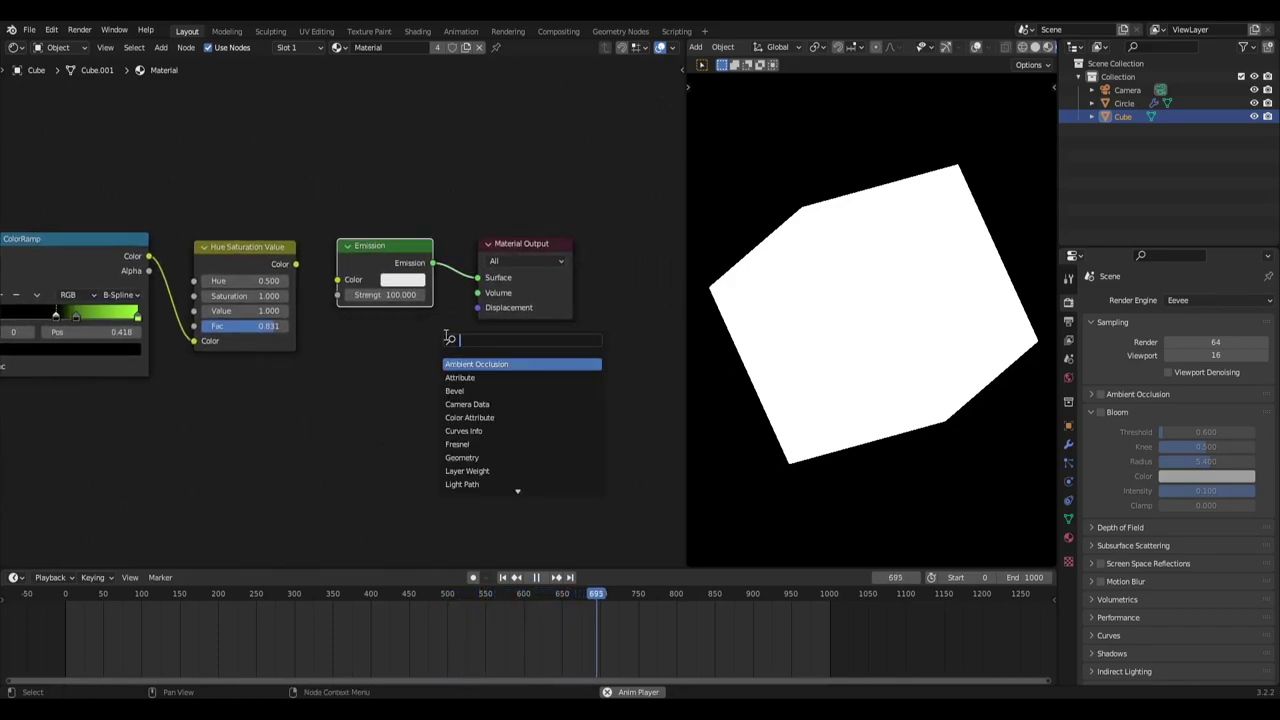
{"action": "key", "text": "Return"}
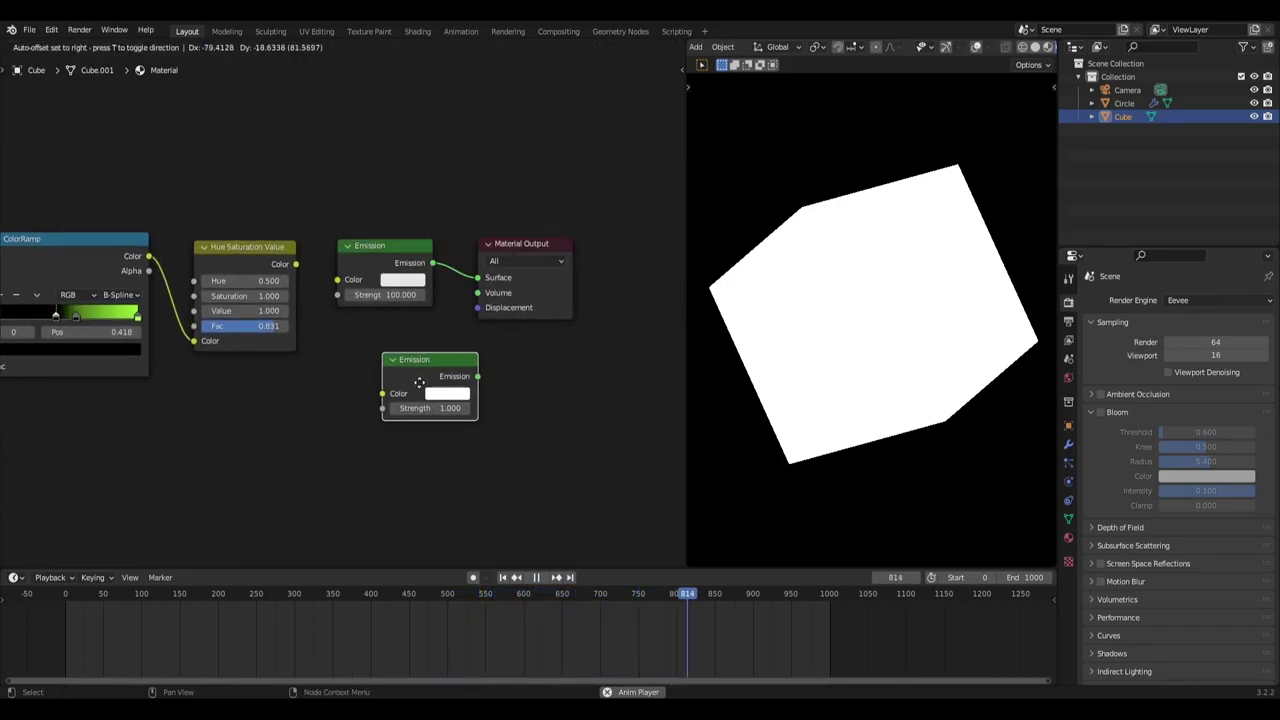
{"action": "key", "text": "x"}
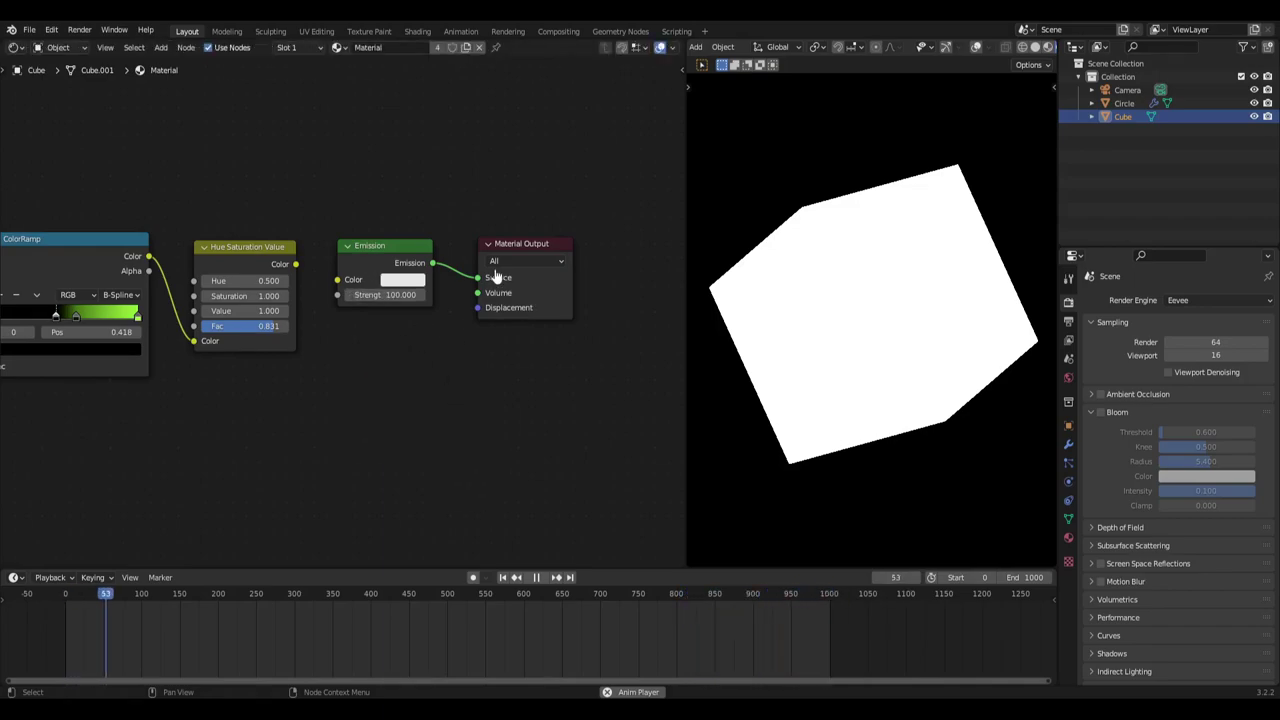
Disconnect the ColorRamp node from both the Hue Saturation Value node and the Noise Texture node.
{"action": "middle_click_drag", "start_coordinate": [365, 404], "coordinate": [519, 424]}
{"action": "left_click_drag", "start_coordinate": [347, 361], "coordinate": [410, 300]}
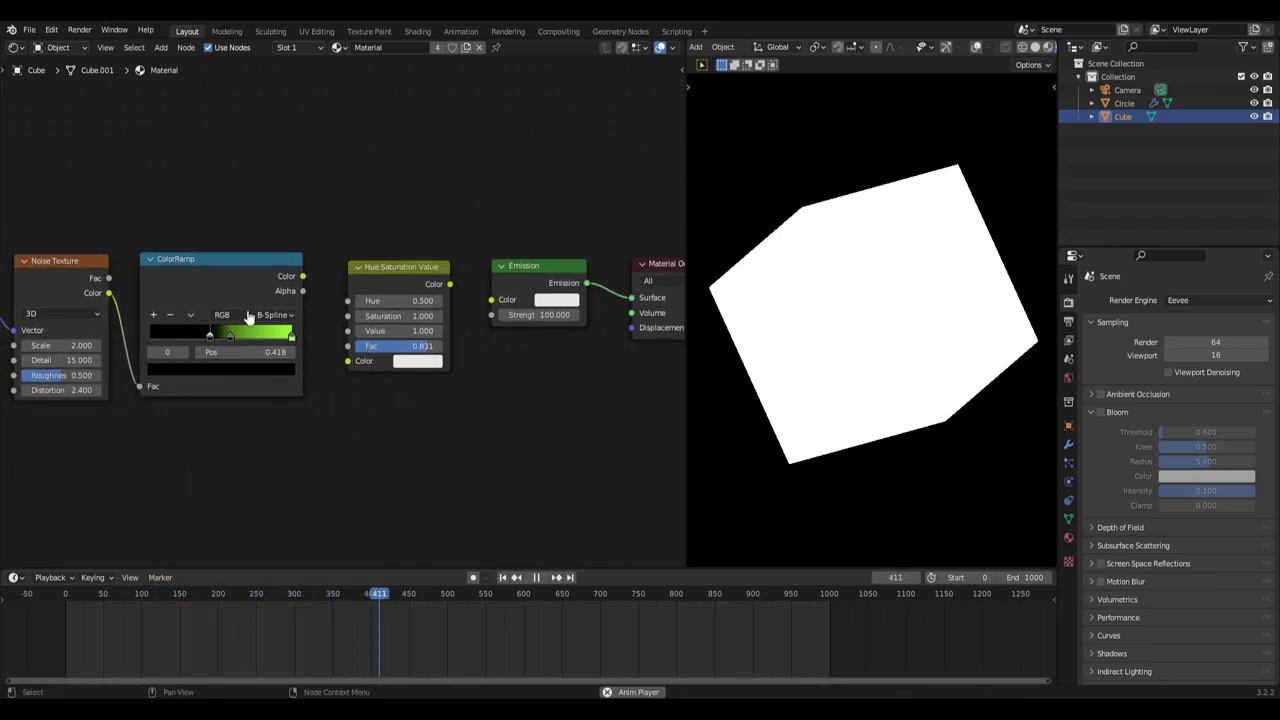
{"action": "left_click_drag", "start_coordinate": [139, 386], "coordinate": [141, 405]}
Connect the ColorRamp's color output directly to the Emission node's color input.
{"action": "left_click_drag", "start_coordinate": [302, 276], "coordinate": [491, 300]}
{"action": "middle_click_drag", "start_coordinate": [451, 385], "coordinate": [563, 375]}
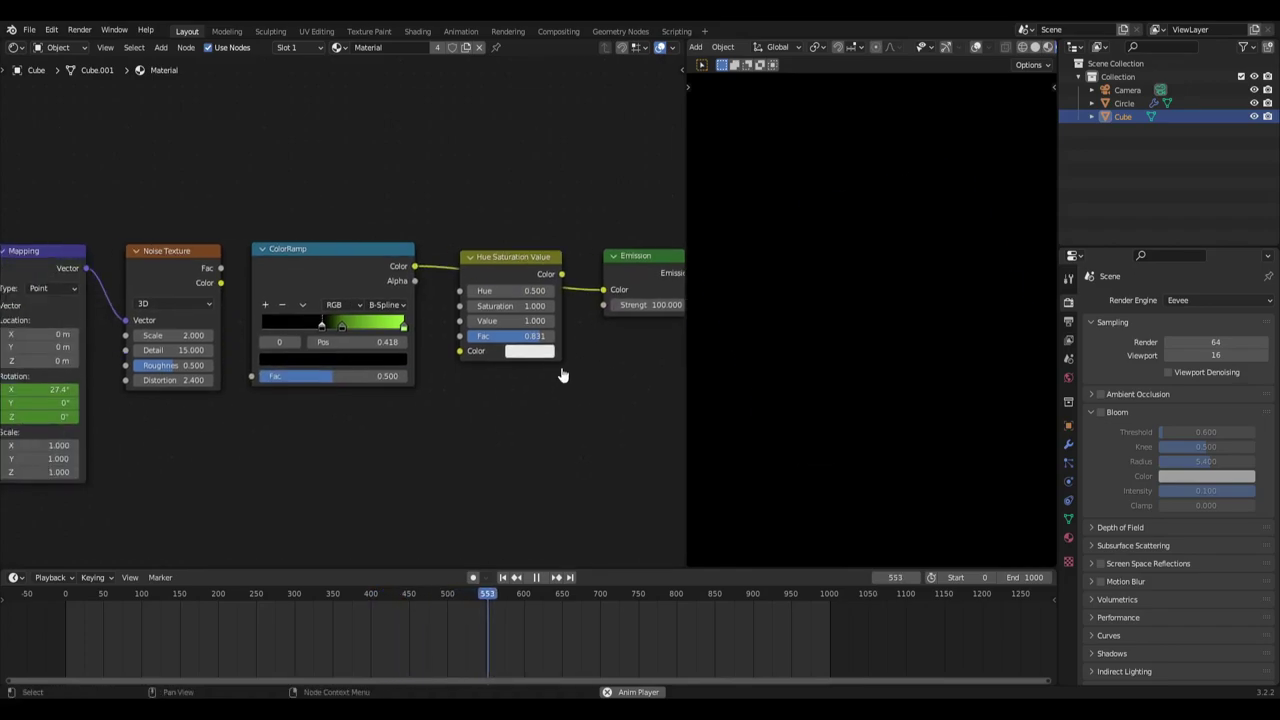
{"action": "scroll", "coordinate": [410, 326], "scroll_direction": "up", "scroll_amount": 2}
Examine the hex colors of the ColorRamp's three stops without changing them.
{"action": "left_click", "coordinate": [435, 335]}
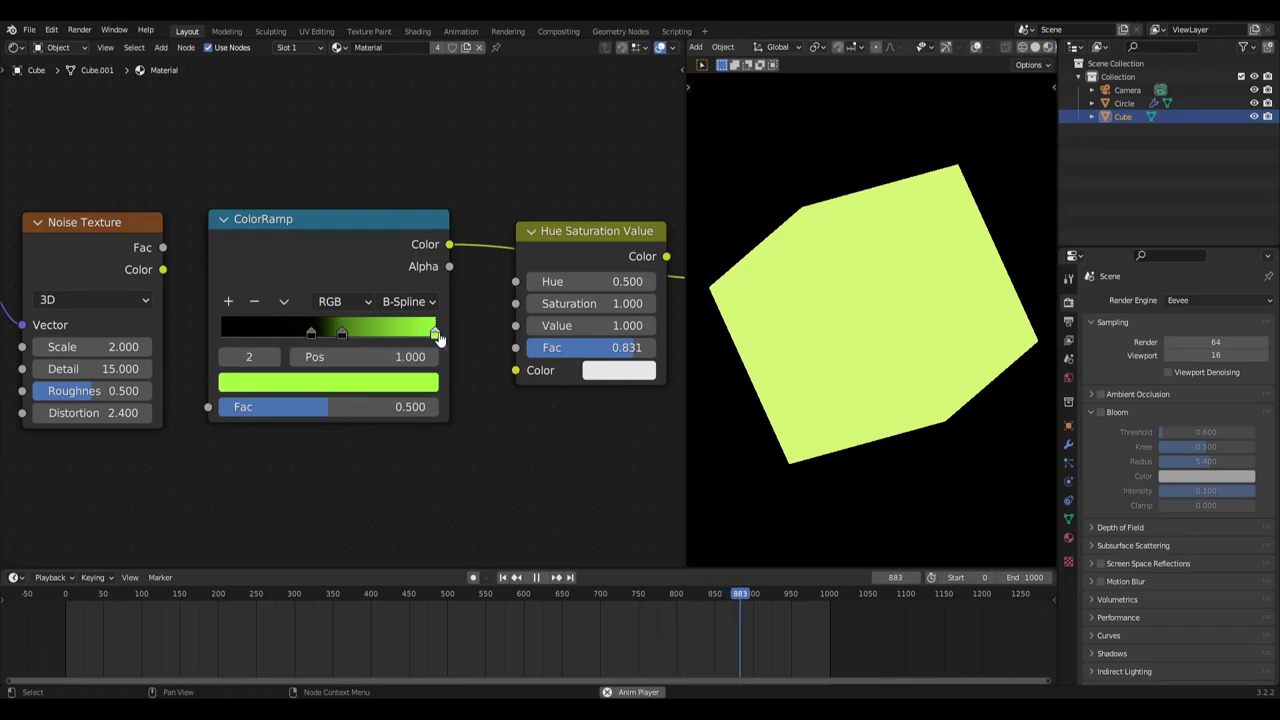
{"action": "left_click", "coordinate": [400, 382]}
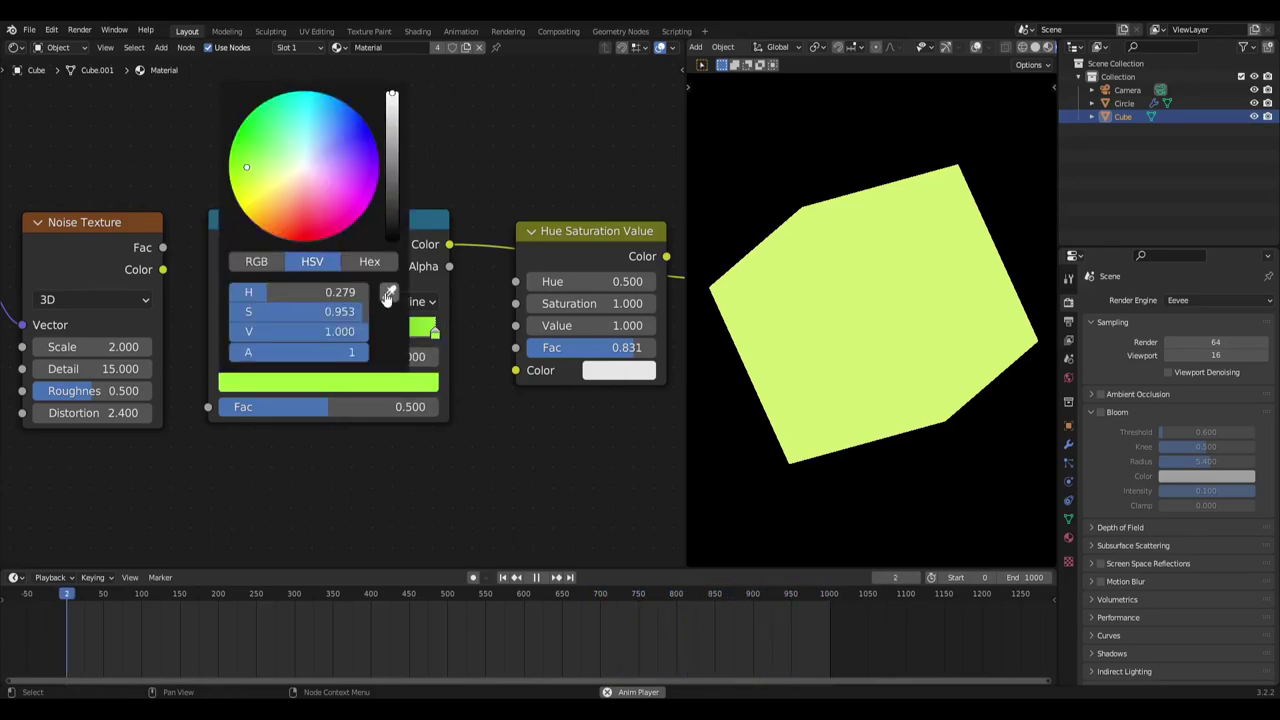
{"action": "left_click", "coordinate": [369, 261]}
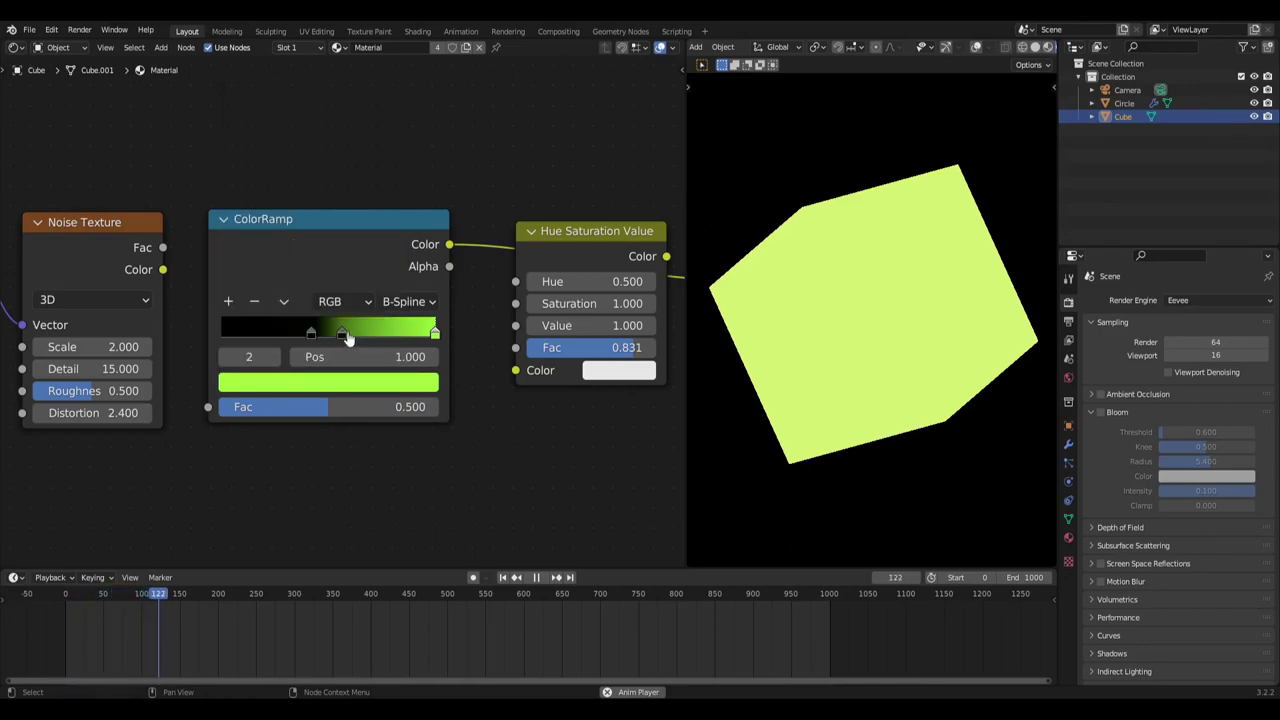
{"action": "left_click", "coordinate": [345, 334]}
{"action": "left_click", "coordinate": [350, 383]}
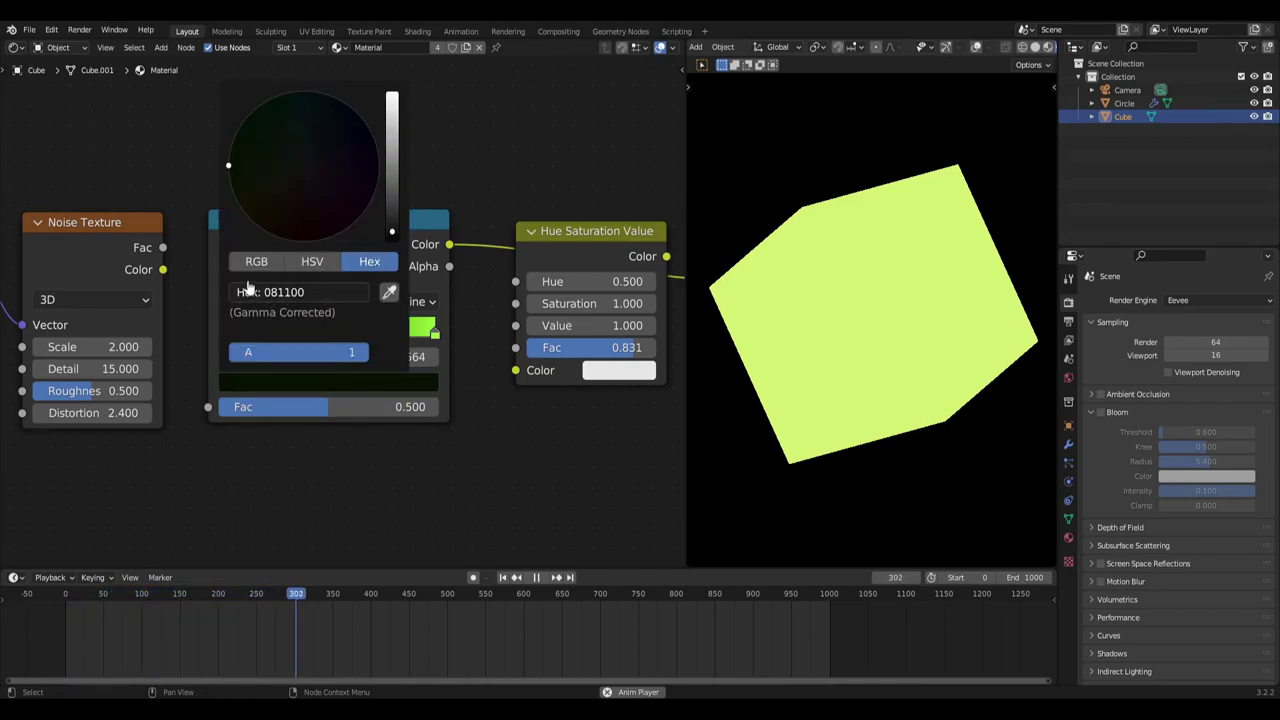
{"action": "key", "text": "Escape"}
{"action": "left_click", "coordinate": [311, 332]}
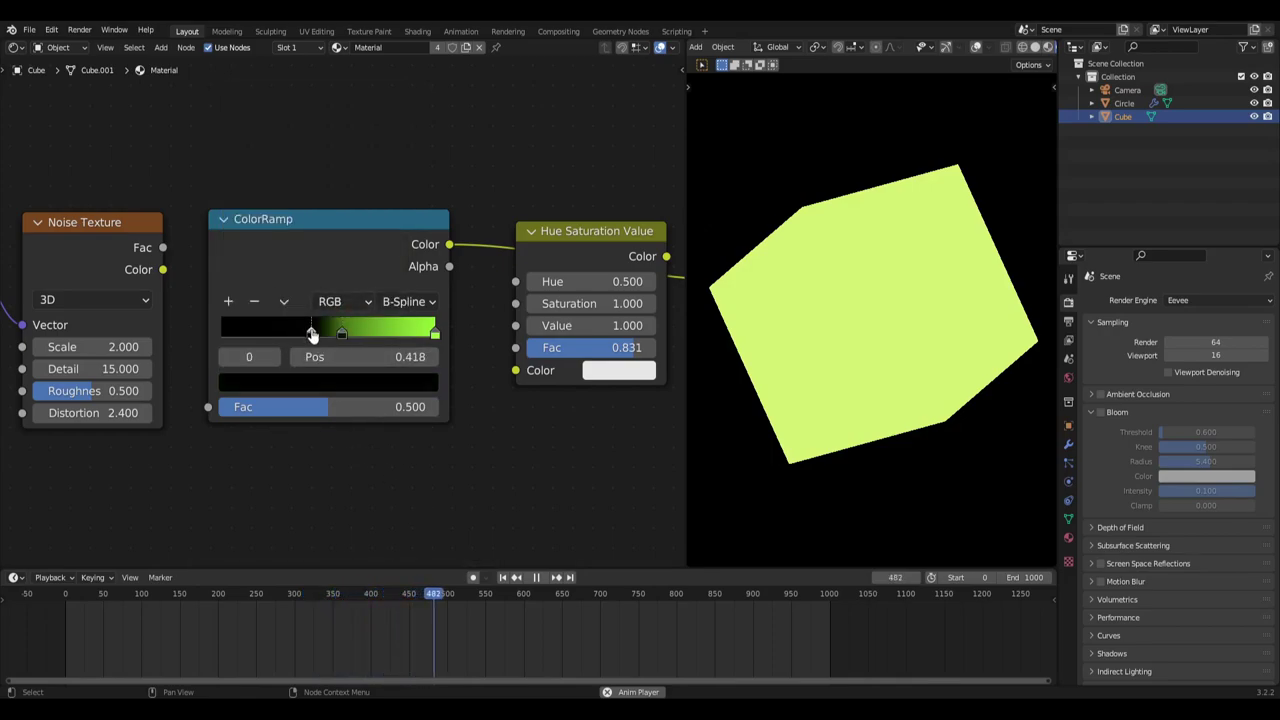
{"action": "left_click", "coordinate": [314, 385]}
{"action": "key", "text": "Escape"}
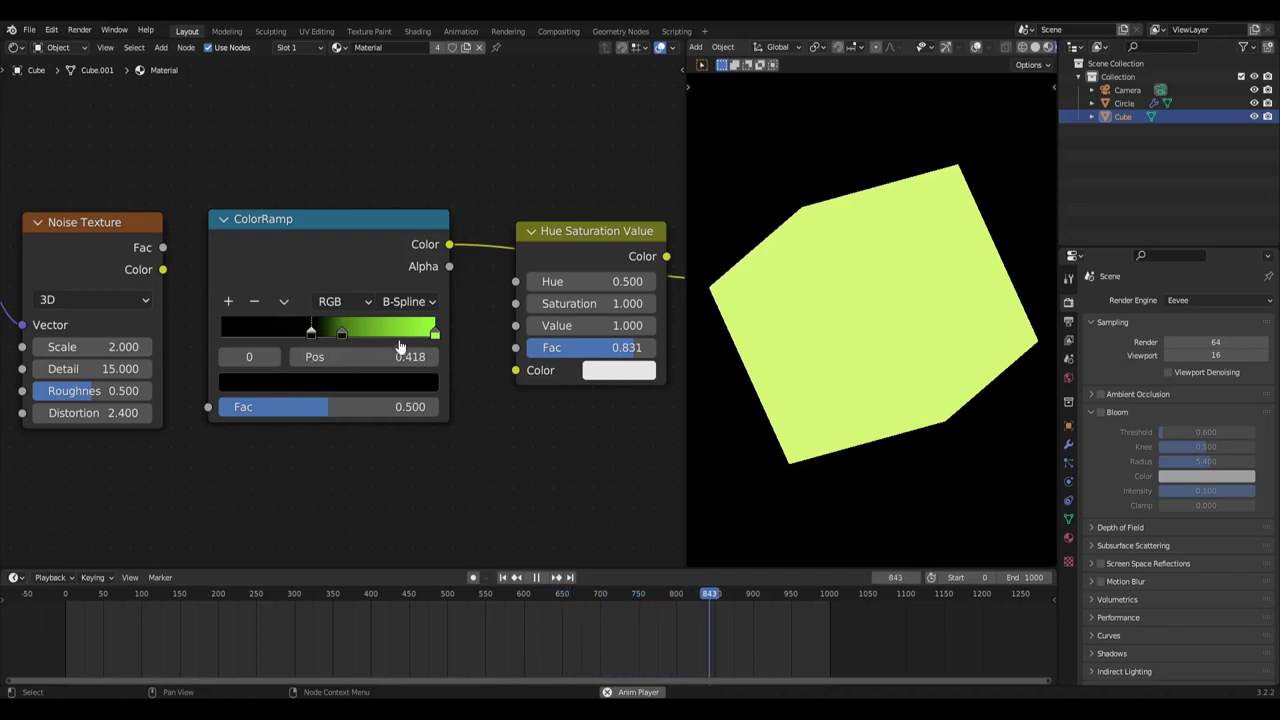
Try Linear and Constant interpolation on the ColorRamp and return it to B-Spline.
{"action": "left_click", "coordinate": [405, 302]}
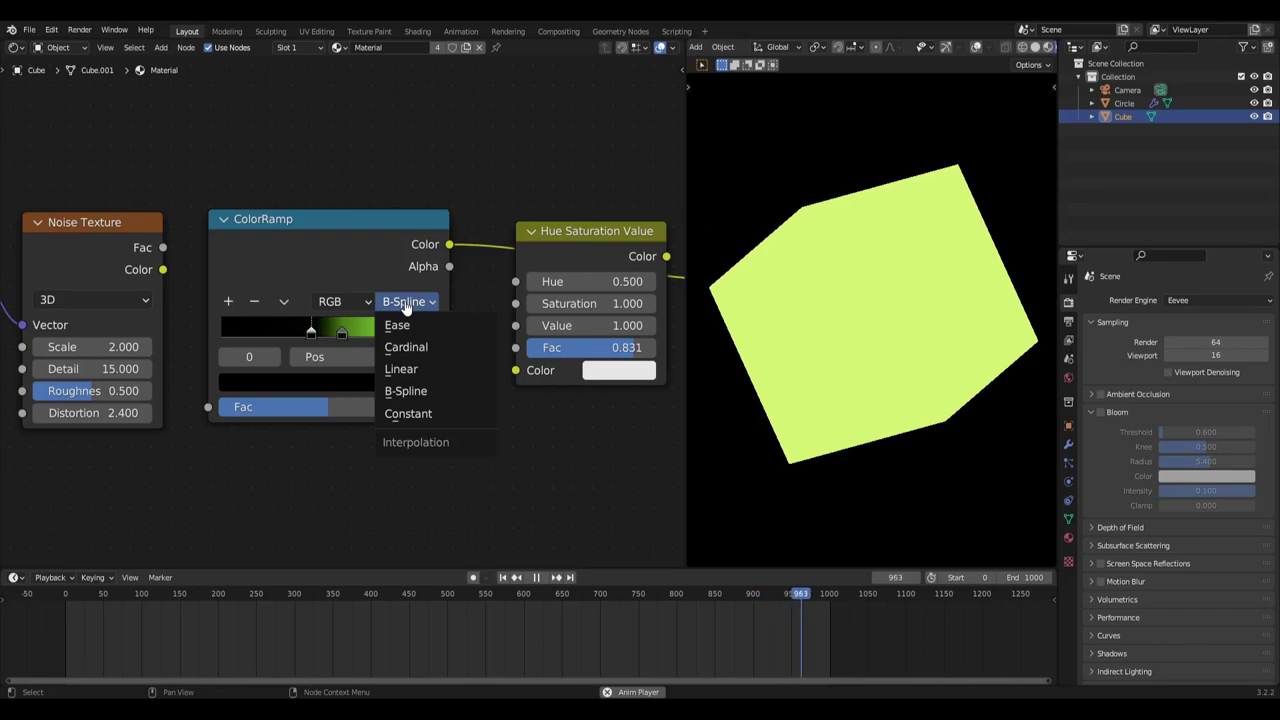
{"action": "left_click", "coordinate": [425, 369]}
{"action": "left_click", "coordinate": [405, 302]}
{"action": "left_click", "coordinate": [418, 411]}
{"action": "left_click", "coordinate": [405, 302]}
{"action": "left_click", "coordinate": [405, 391]}
{"action": "left_click", "coordinate": [405, 302]}
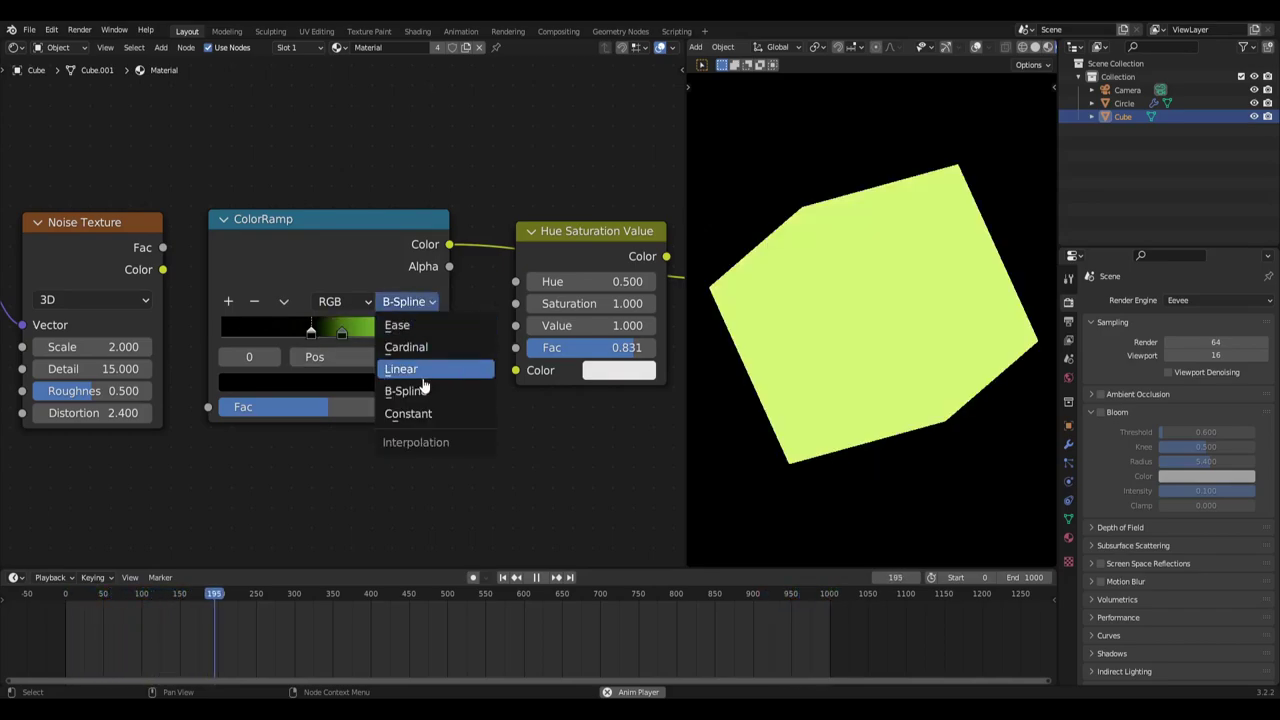
{"action": "left_click", "coordinate": [424, 370]}
{"action": "left_click", "coordinate": [402, 301]}
{"action": "left_click", "coordinate": [422, 391]}
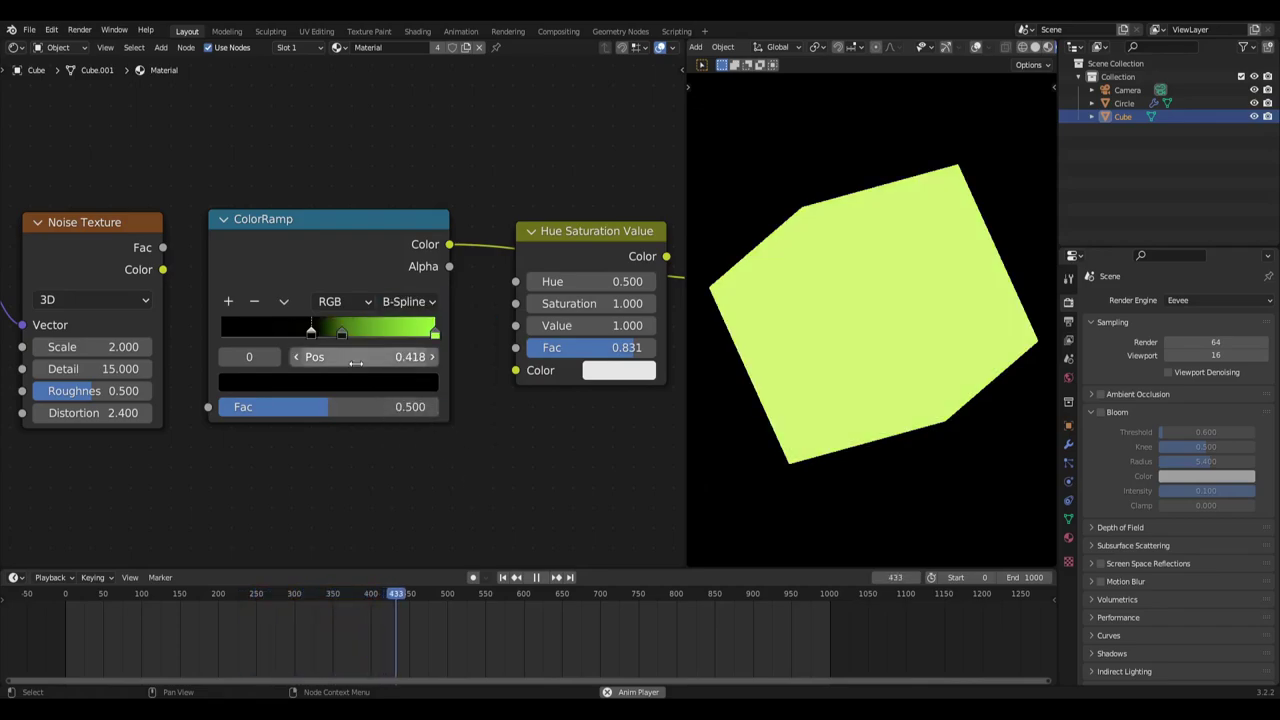
Try an extra stop on the ColorRamp, moved toward the dark end, and remove it.
{"action": "left_click", "coordinate": [228, 302]}
{"action": "left_click_drag", "start_coordinate": [328, 335], "coordinate": [290, 334]}
{"action": "left_click", "coordinate": [281, 384]}
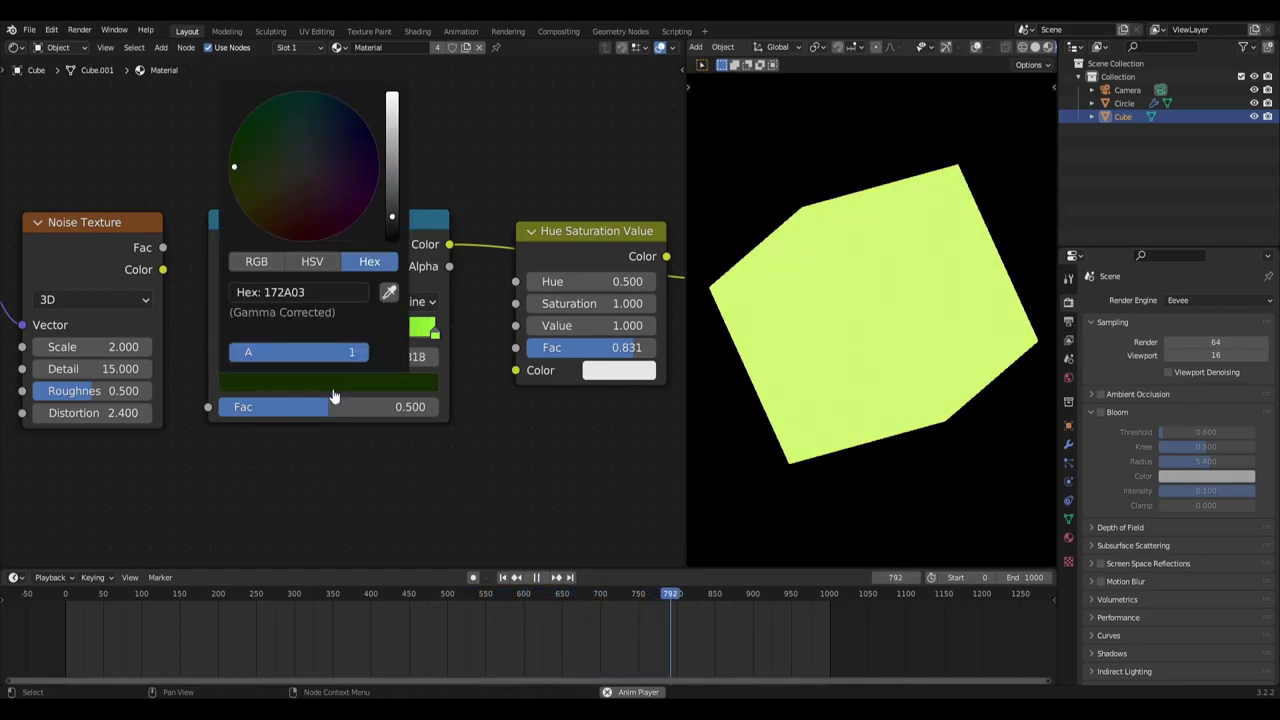
{"action": "left_click", "coordinate": [304, 192]}
{"action": "left_click", "coordinate": [254, 310]}
Examine the positions and colors of the ColorRamp's stops and the settings of the Hue Saturation Value node.
{"action": "mouse_move", "coordinate": [314, 451]}
{"action": "middle_mouse_down"}
{"action": "mouse_move", "coordinate": [443, 437]}
{"action": "mouse_move", "coordinate": [293, 459]}
{"action": "middle_mouse_up"}
{"action": "scroll", "coordinate": [443, 437], "scroll_direction": "down", "scroll_amount": 2}
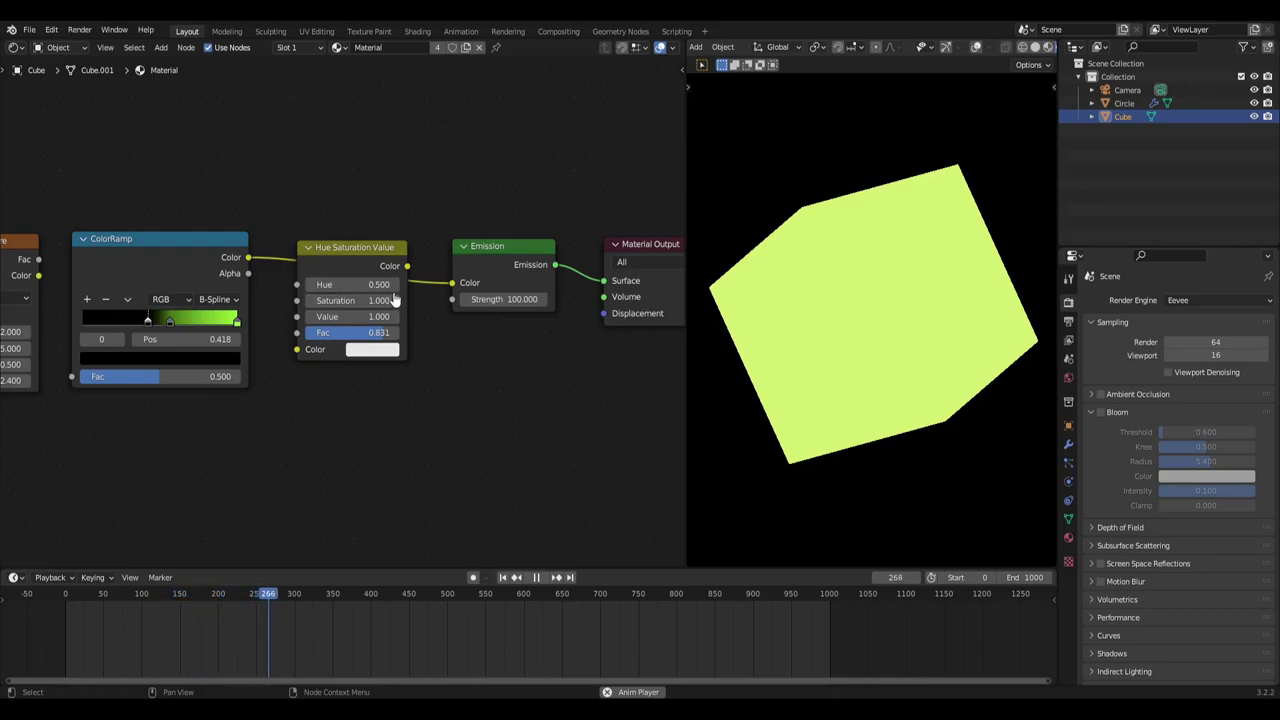
{"action": "scroll", "coordinate": [275, 423], "scroll_direction": "up", "scroll_amount": 4}
{"action": "middle_click_drag", "start_coordinate": [251, 427], "coordinate": [330, 333]}
{"action": "scroll", "coordinate": [428, 403], "scroll_direction": "up", "scroll_amount": 7}
{"action": "scroll", "coordinate": [428, 403], "scroll_direction": "down", "scroll_amount": 2}
{"action": "left_click", "coordinate": [357, 352]}
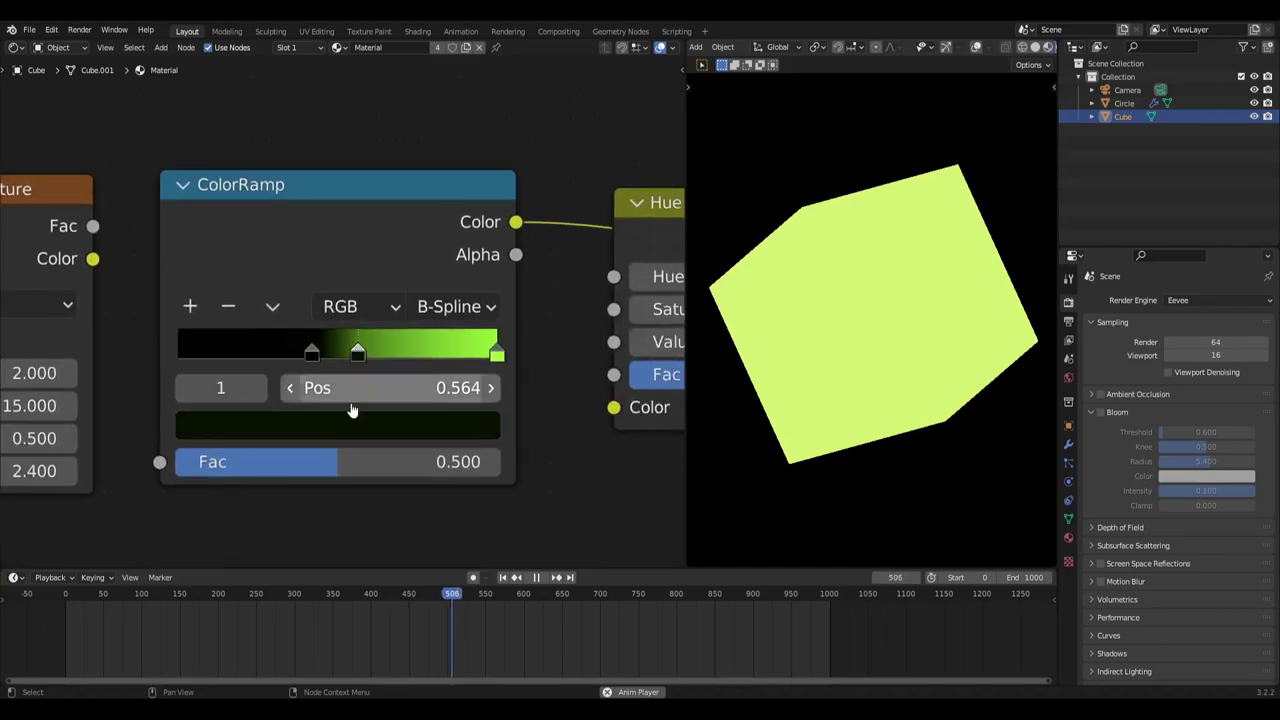
{"action": "left_click", "coordinate": [496, 355]}
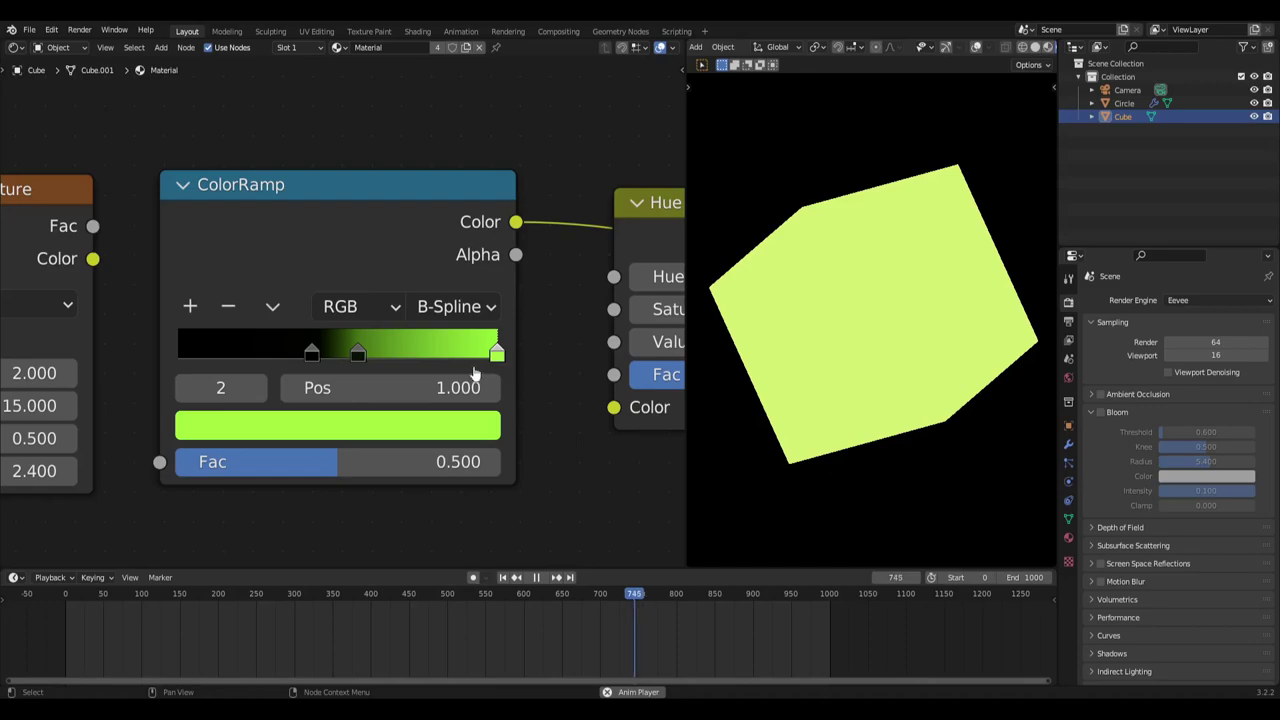
{"action": "scroll", "coordinate": [574, 397], "scroll_direction": "down", "scroll_amount": 3}
{"action": "middle_click_drag", "start_coordinate": [643, 389], "coordinate": [466, 414]}
{"action": "middle_click_drag", "start_coordinate": [629, 453], "coordinate": [522, 437]}
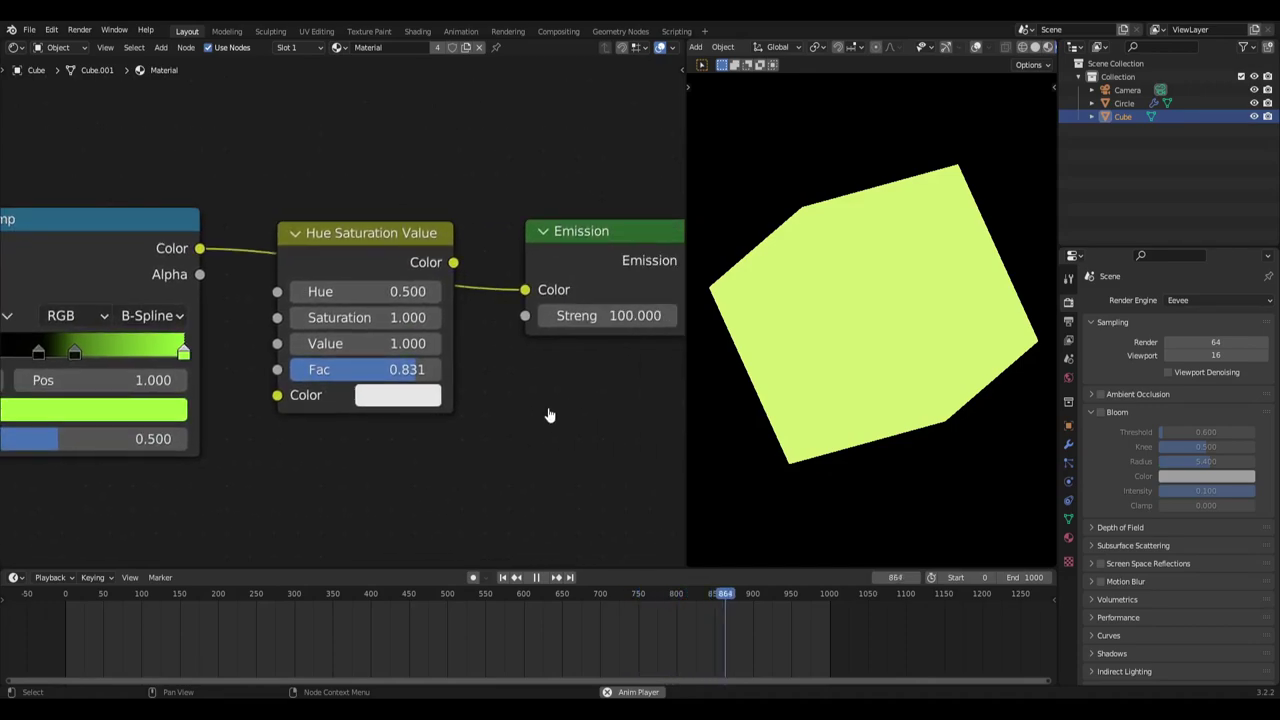
{"action": "middle_click_drag", "start_coordinate": [343, 268], "coordinate": [405, 206]}
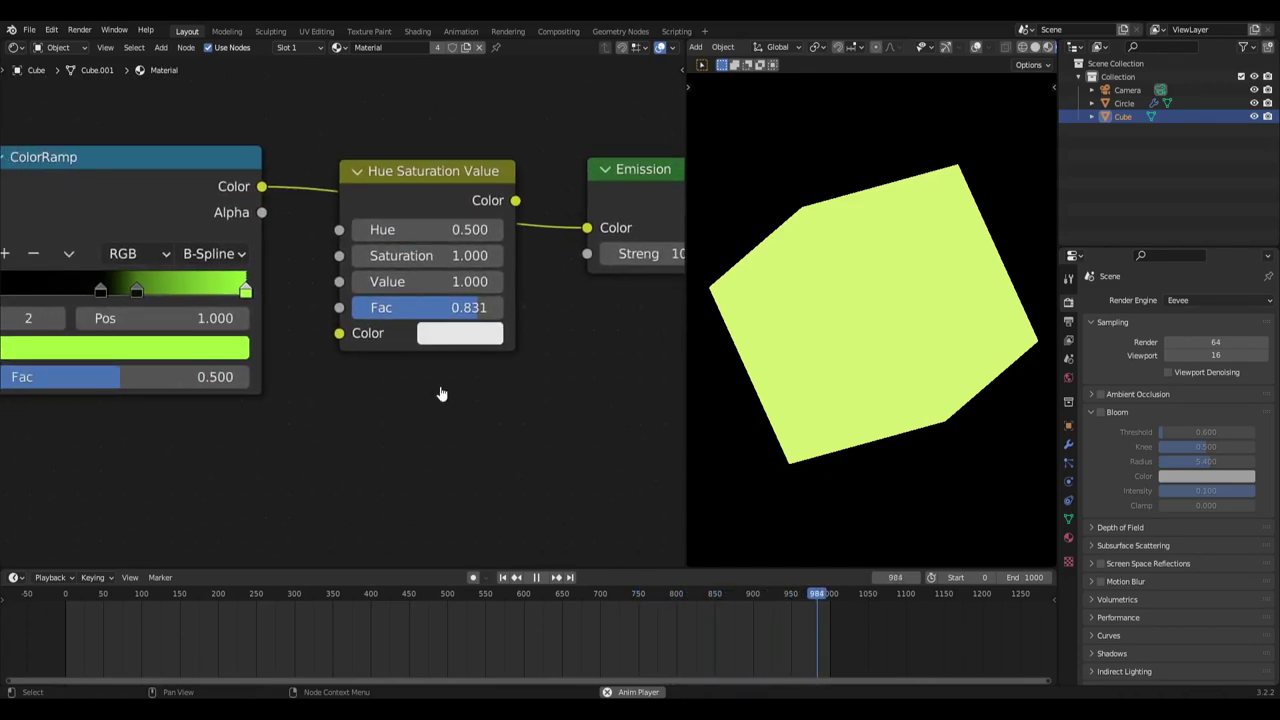
{"action": "middle_click_drag", "start_coordinate": [209, 338], "coordinate": [342, 329]}
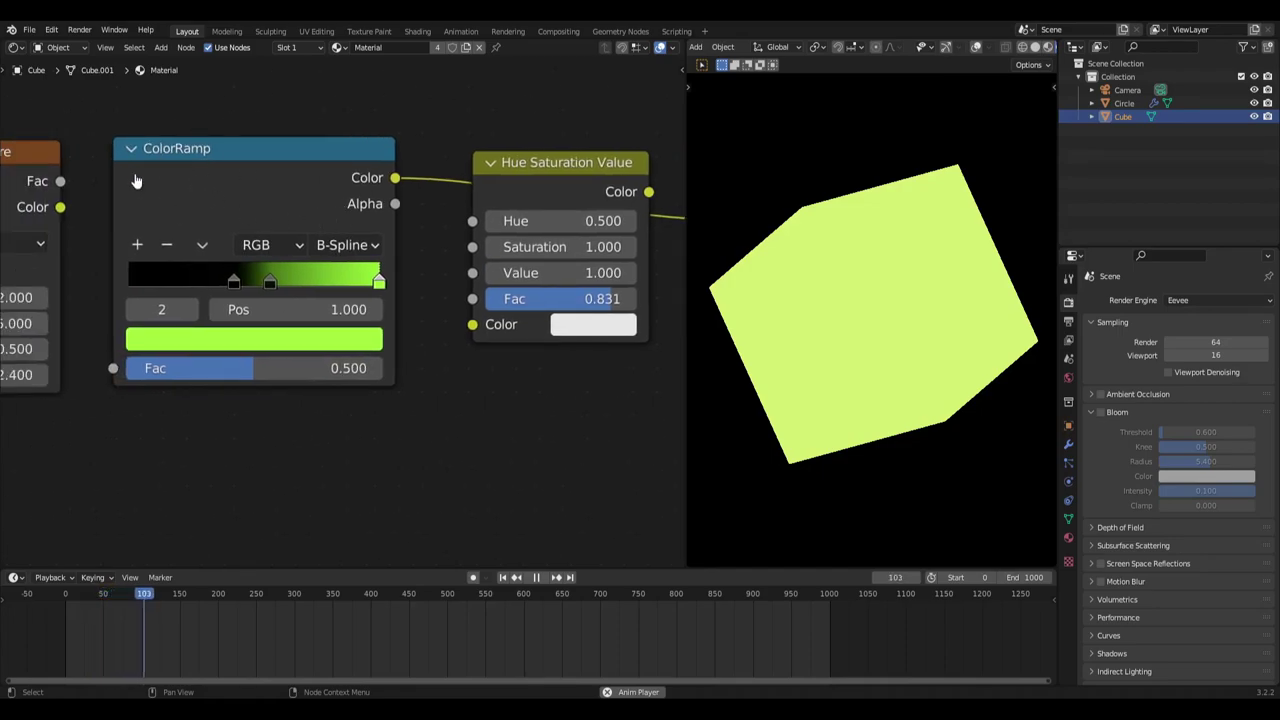
Try adding a second ColorRamp node below the existing one.
{"action": "key", "text": "shift+a"}
{"action": "type", "text": "color"}
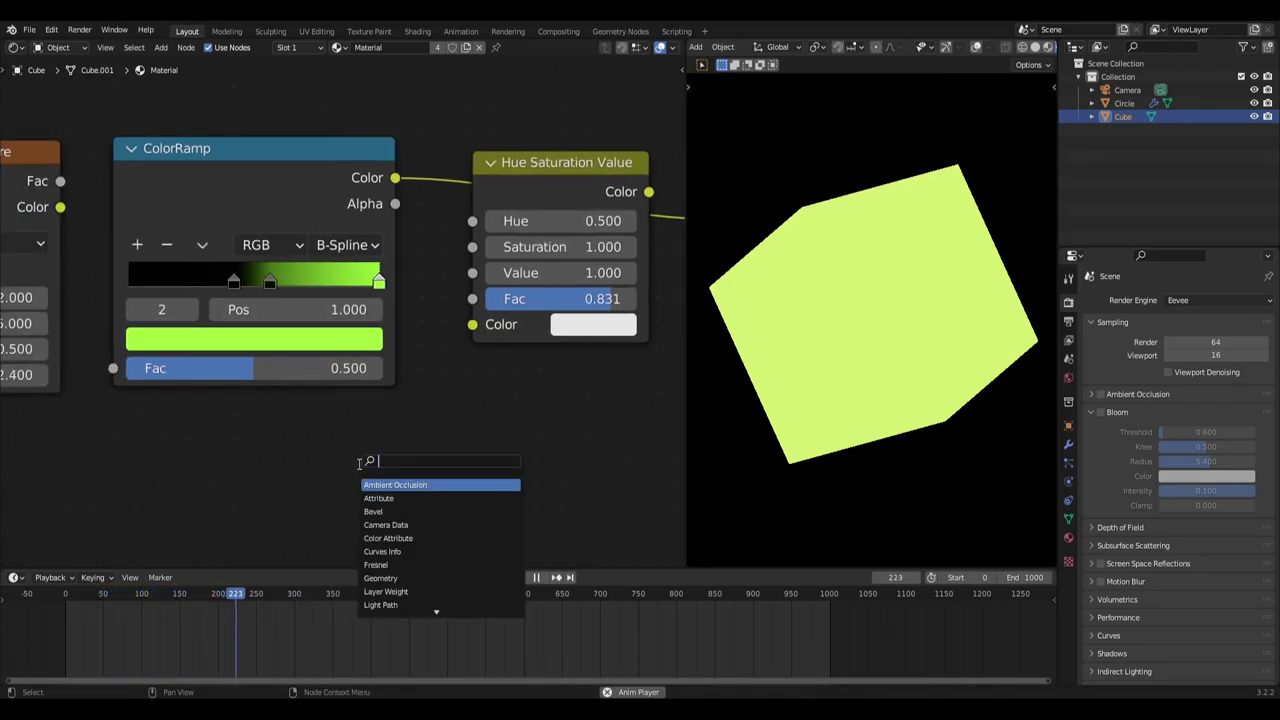
{"action": "key", "text": "Return"}
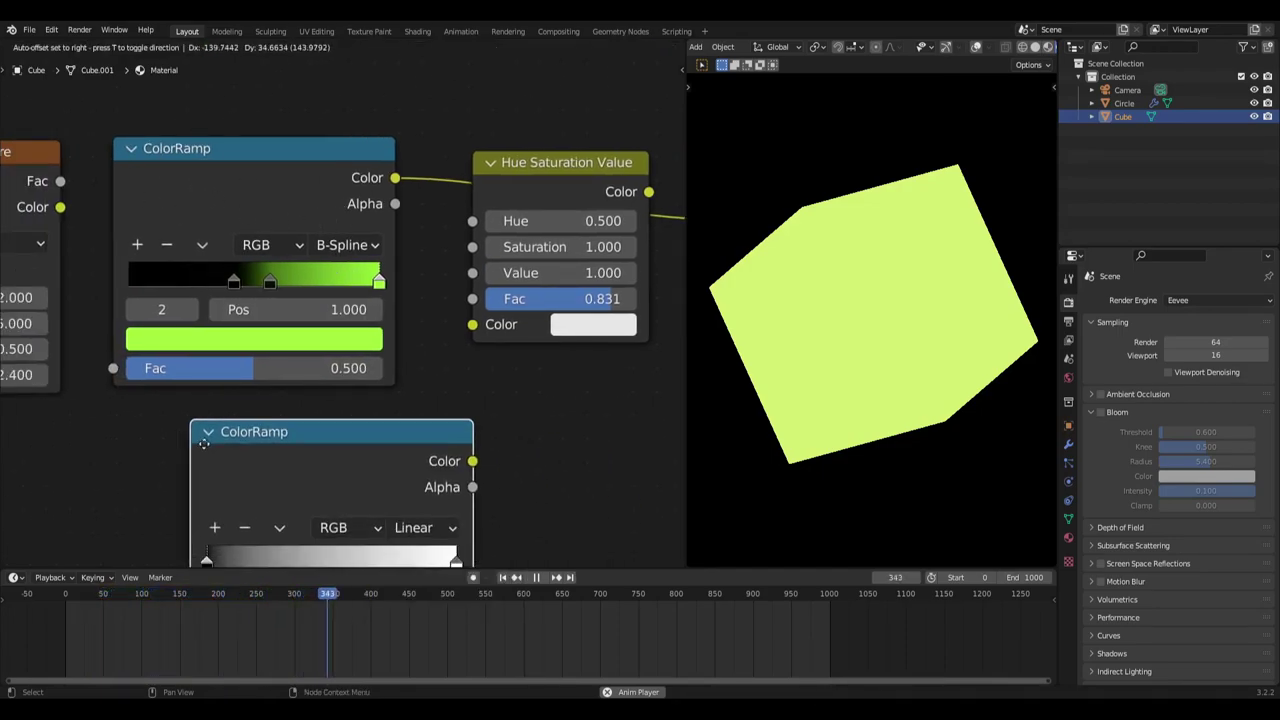
{"action": "key", "text": "Escape"}
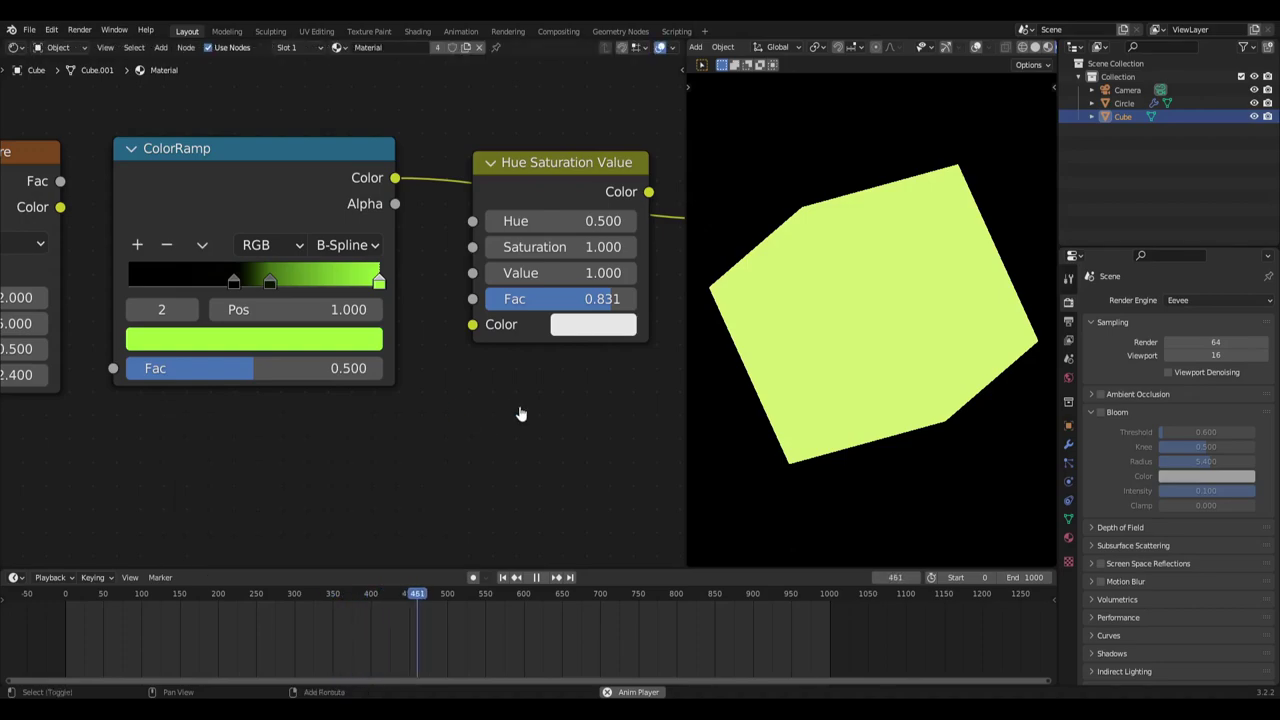
Add a second Hue Saturation Value node below the existing one and delete it.
{"action": "key", "text": "shift+a"}
{"action": "type", "text": "hue"}
{"action": "left_click", "coordinate": [584, 432]}
{"action": "left_click", "coordinate": [532, 398]}
{"action": "scroll", "coordinate": [557, 421], "scroll_direction": "down", "scroll_amount": 2}
{"action": "middle_click_drag", "start_coordinate": [557, 421], "coordinate": [397, 419]}
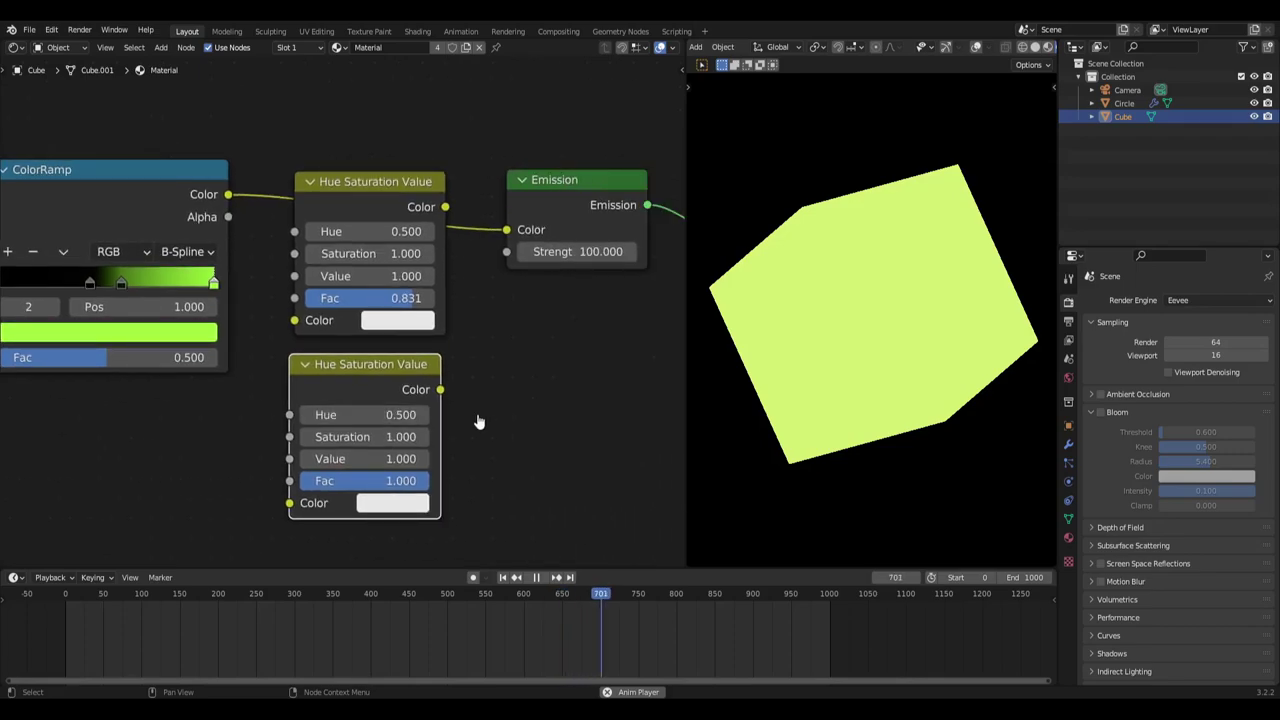
{"action": "key", "text": "x"}
Insert the Hue Saturation Value node into the link between ColorRamp and Emission and set its Fac to 0.83.
{"action": "mouse_move", "coordinate": [359, 173]}
{"action": "left_mouse_down"}
{"action": "mouse_move", "coordinate": [401, 172]}
{"action": "mouse_move", "coordinate": [370, 168]}
{"action": "left_mouse_up"}
{"action": "scroll", "coordinate": [566, 337], "scroll_direction": "up", "scroll_amount": 1, "text": "shift"}
{"action": "left_click", "coordinate": [422, 311]}
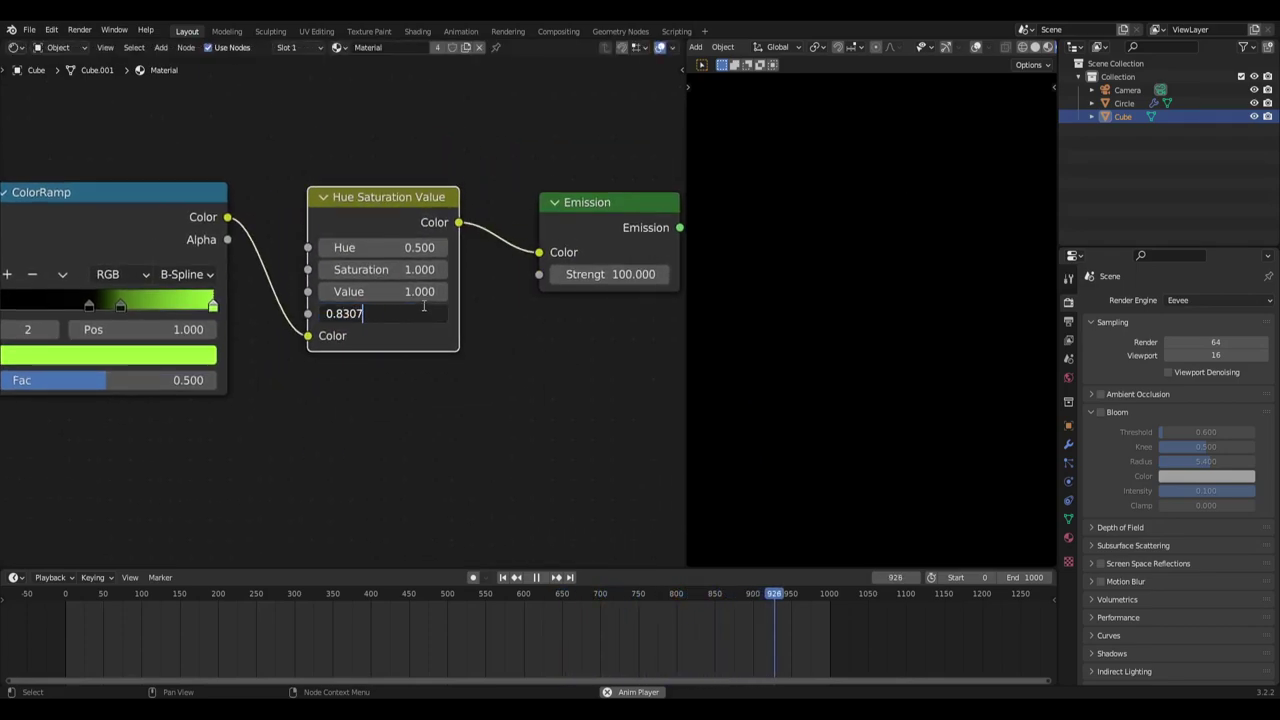
{"action": "type", "text": "8"}
{"action": "key", "text": "Return"}
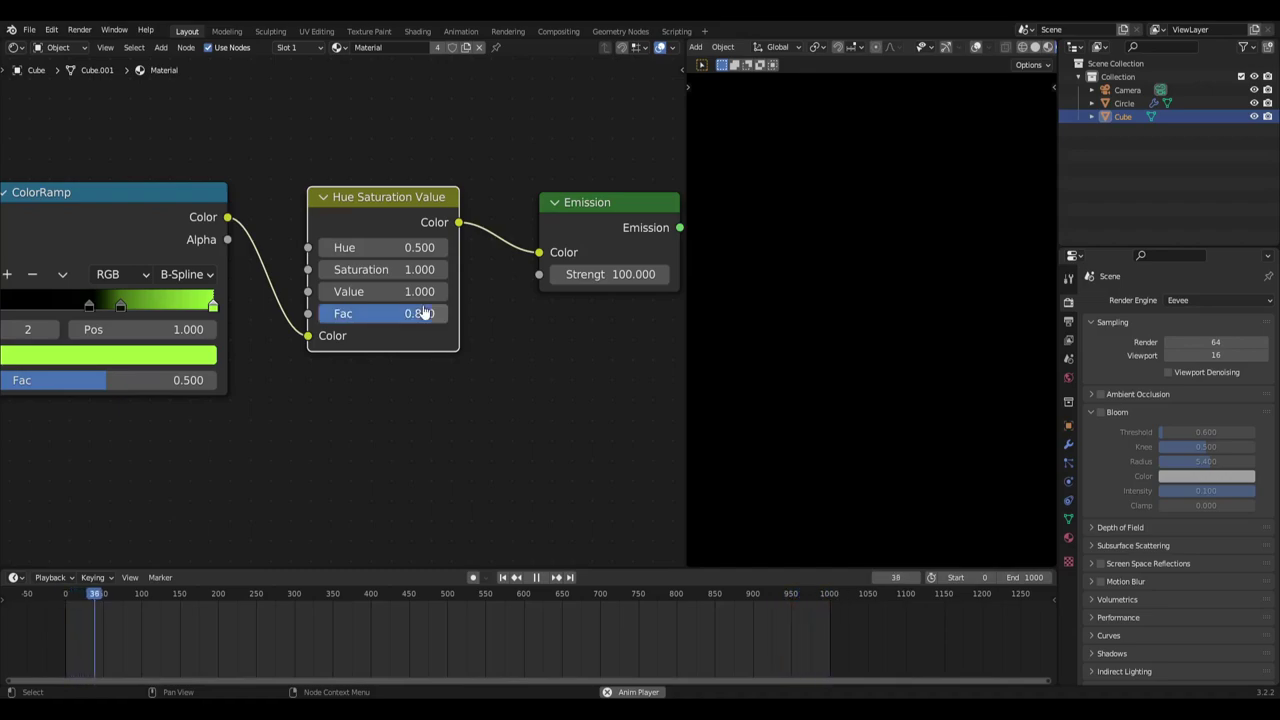
{"action": "left_click", "coordinate": [405, 314]}
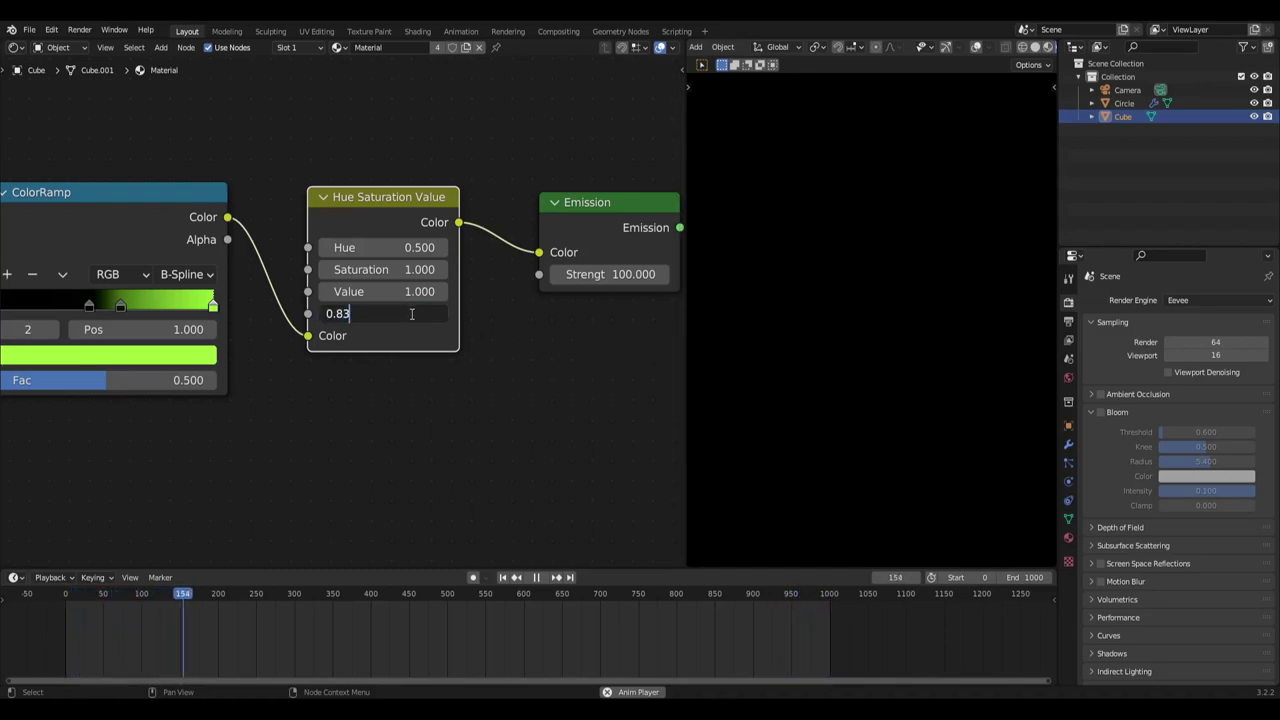
{"action": "key", "text": "Return"}
{"action": "middle_click_drag", "start_coordinate": [524, 316], "coordinate": [550, 320]}
Try several Hue values on the Hue Saturation Value node and settle on 0.8.
{"action": "left_click_drag", "start_coordinate": [423, 251], "coordinate": [350, 251]}
{"action": "left_click_drag", "start_coordinate": [470, 251], "coordinate": [360, 251]}
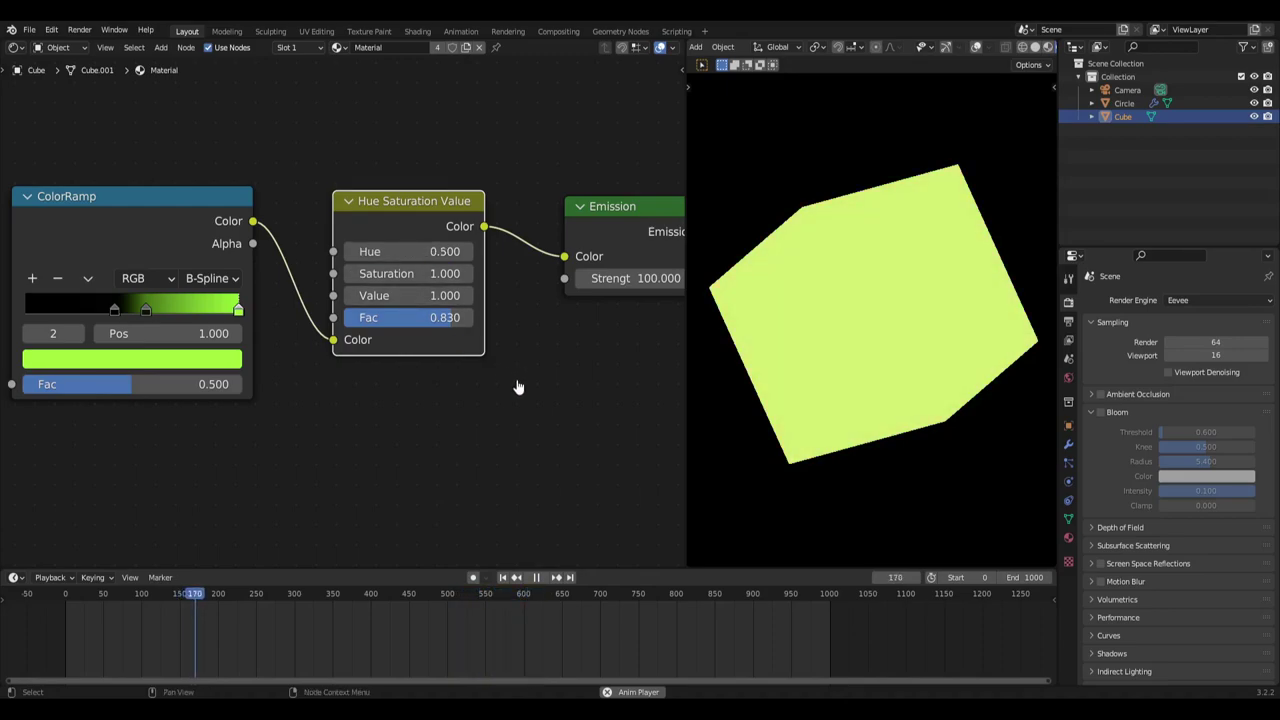
{"action": "middle_click_drag", "start_coordinate": [456, 429], "coordinate": [600, 419]}
{"action": "scroll", "coordinate": [520, 420], "scroll_direction": "down", "scroll_amount": 2}
{"action": "left_click", "coordinate": [475, 277]}
{"action": "left_click", "coordinate": [474, 277]}
{"action": "left_click", "coordinate": [474, 277]}
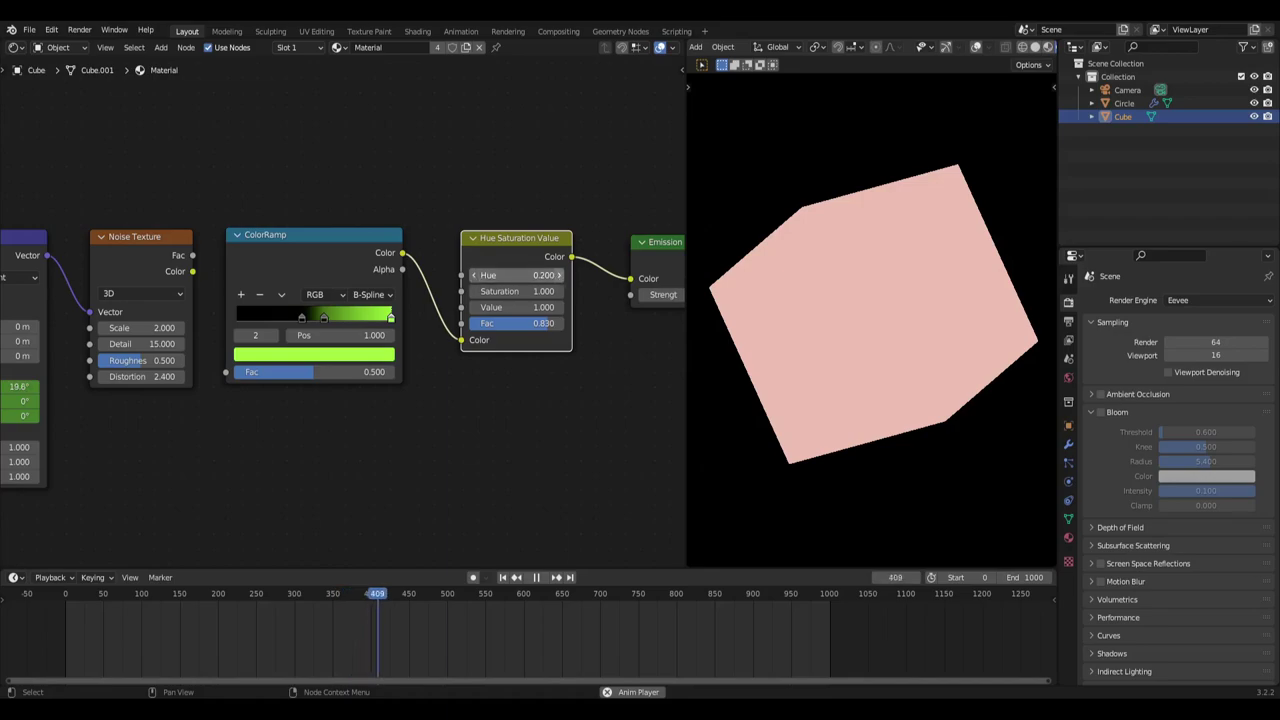
{"action": "left_click", "coordinate": [556, 278]}
{"action": "left_click", "coordinate": [556, 278]}
{"action": "left_click", "coordinate": [556, 278]}
{"action": "left_click", "coordinate": [556, 278]}
{"action": "left_click", "coordinate": [556, 278]}
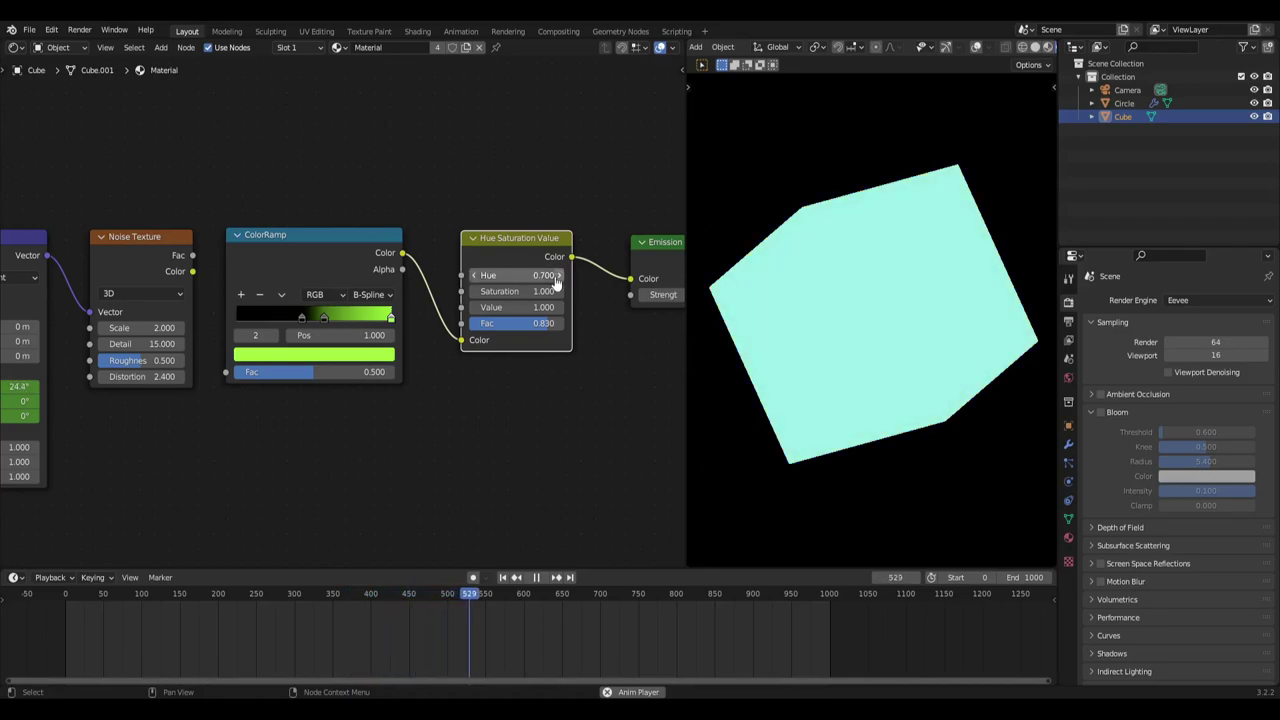
{"action": "left_click", "coordinate": [474, 277]}
{"action": "left_click", "coordinate": [556, 278]}
{"action": "left_click", "coordinate": [556, 277]}
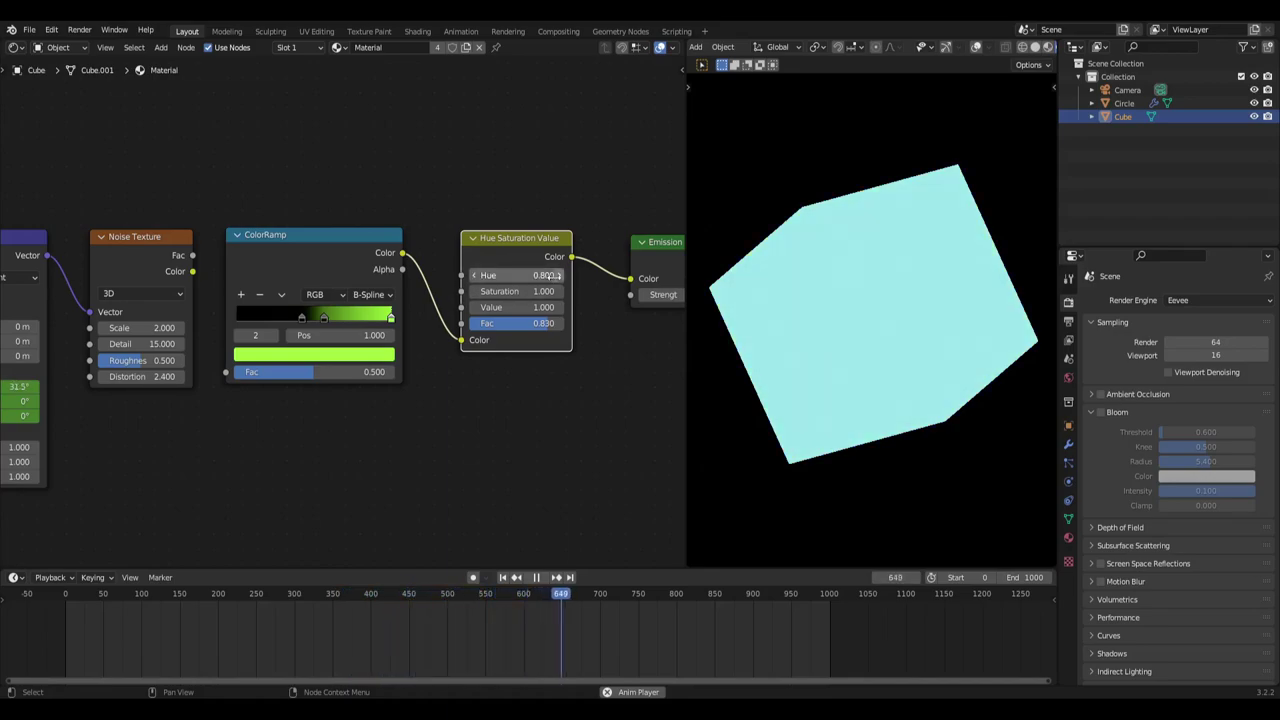
Connect the Noise Texture's Color output to the ColorRamp's Fac input.
{"action": "middle_click_drag", "start_coordinate": [356, 419], "coordinate": [482, 399]}
{"action": "middle_click_drag", "start_coordinate": [355, 396], "coordinate": [495, 394]}
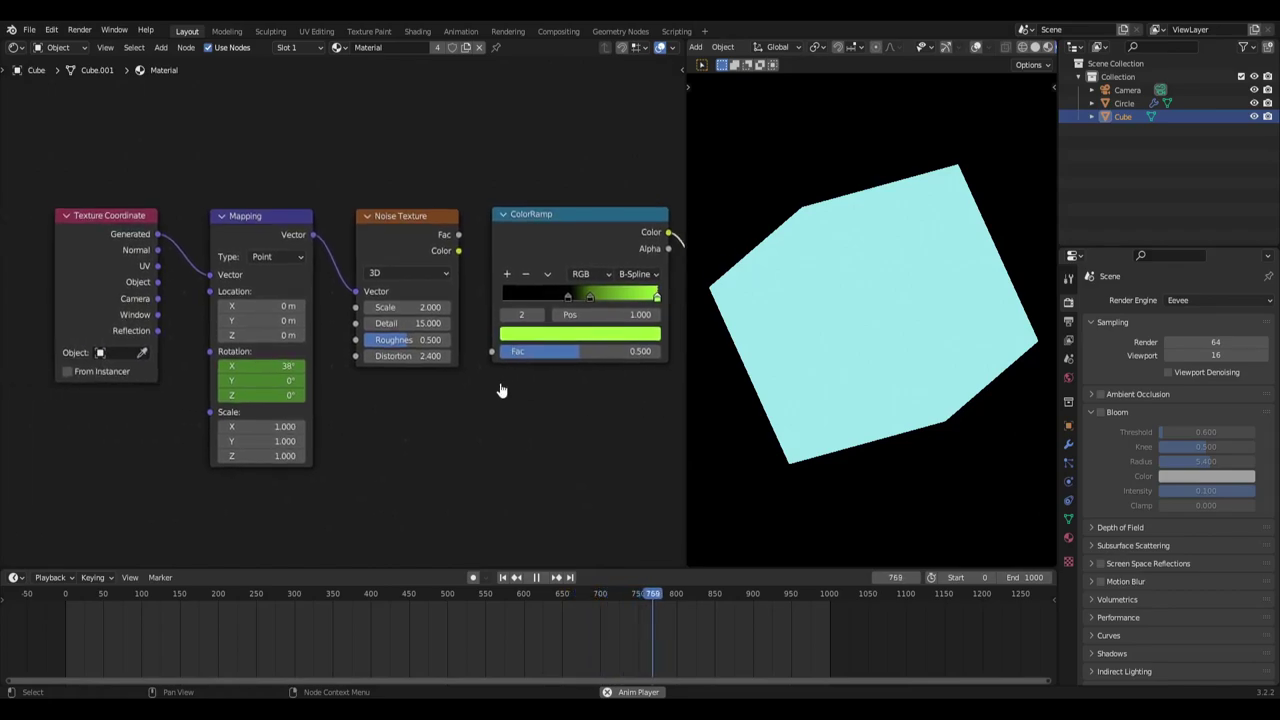
{"action": "left_click_drag", "start_coordinate": [459, 251], "coordinate": [492, 351]}
Add a second Noise Texture node below the existing one and delete it.
{"action": "middle_click_drag", "start_coordinate": [563, 390], "coordinate": [416, 354]}
{"action": "key", "text": "shift+a"}
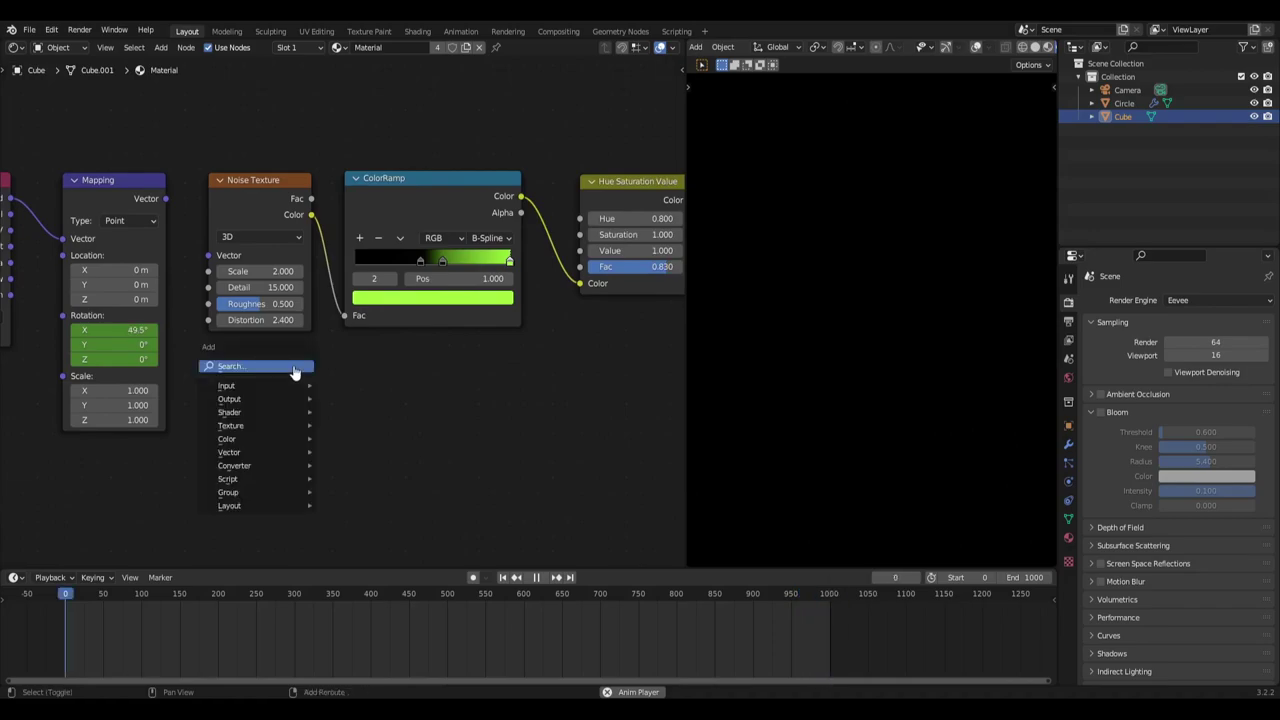
{"action": "left_click", "coordinate": [292, 366]}
{"action": "type", "text": "noise"}
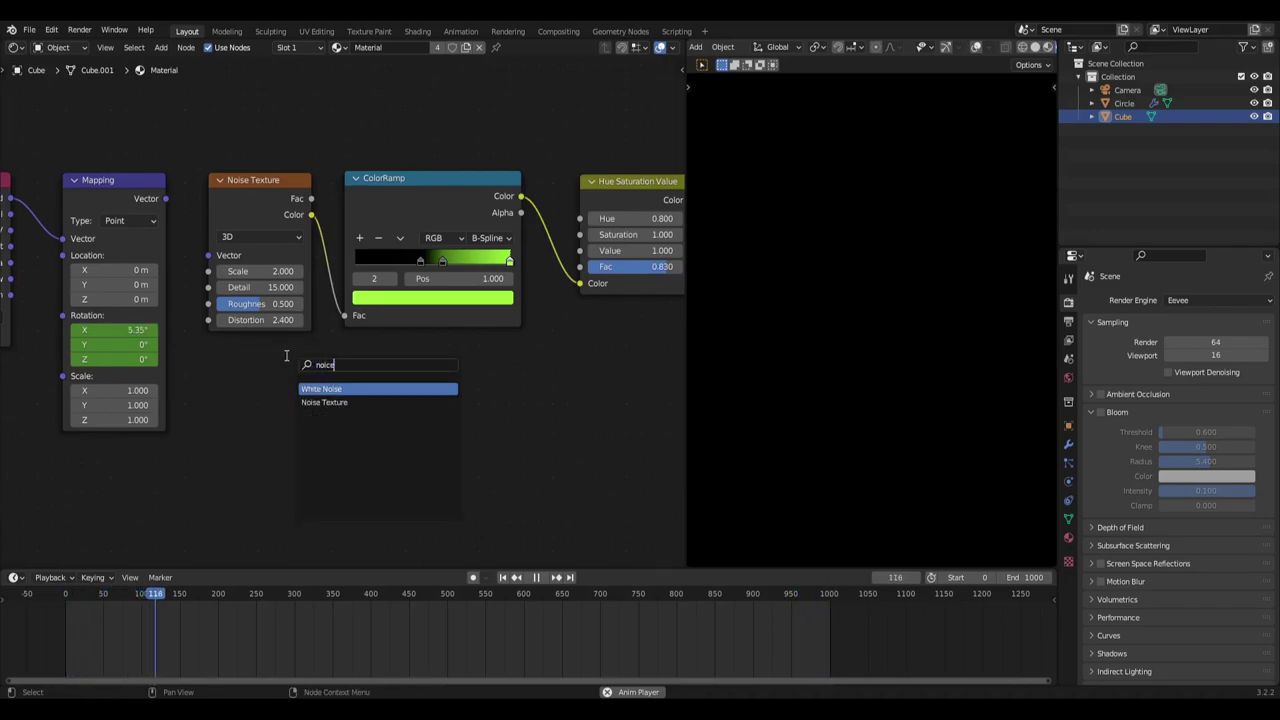
{"action": "type", "text": "ce"}
{"action": "key", "text": "BackSpace"}
{"action": "key", "text": "BackSpace"}
{"action": "type", "text": "s"}
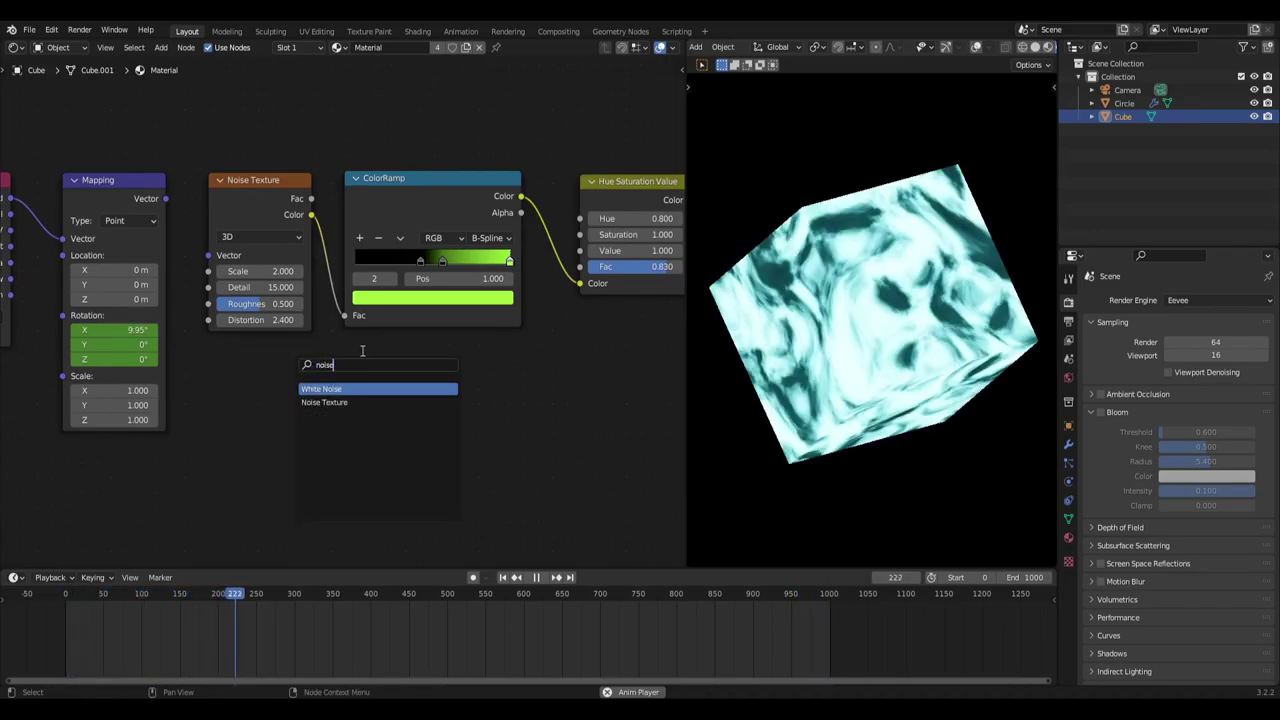
{"action": "left_click", "coordinate": [330, 403]}
{"action": "left_click", "coordinate": [177, 402]}
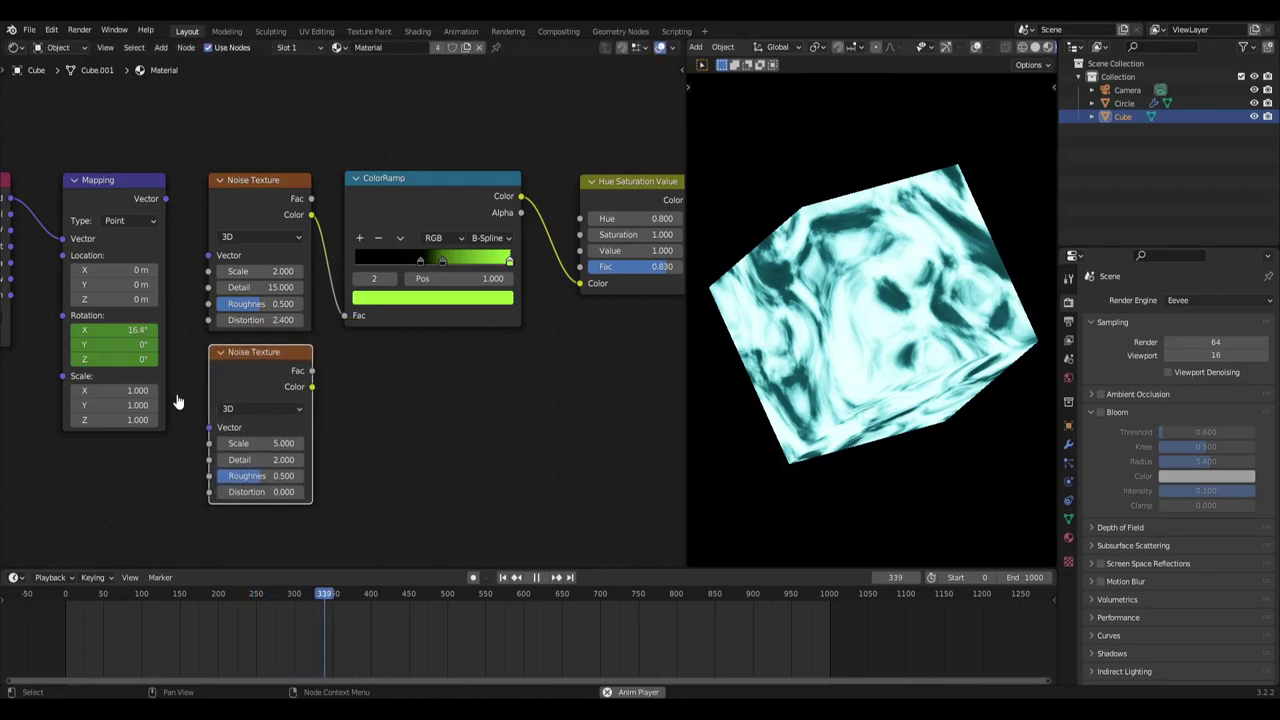
{"action": "key", "text": "x"}
Try a Scale of 5 on the Noise Texture and return it to 2.
{"action": "mouse_move", "coordinate": [438, 380]}
{"action": "middle_mouse_down"}
{"action": "mouse_move", "coordinate": [337, 374]}
{"action": "mouse_move", "coordinate": [423, 380]}
{"action": "middle_mouse_up"}
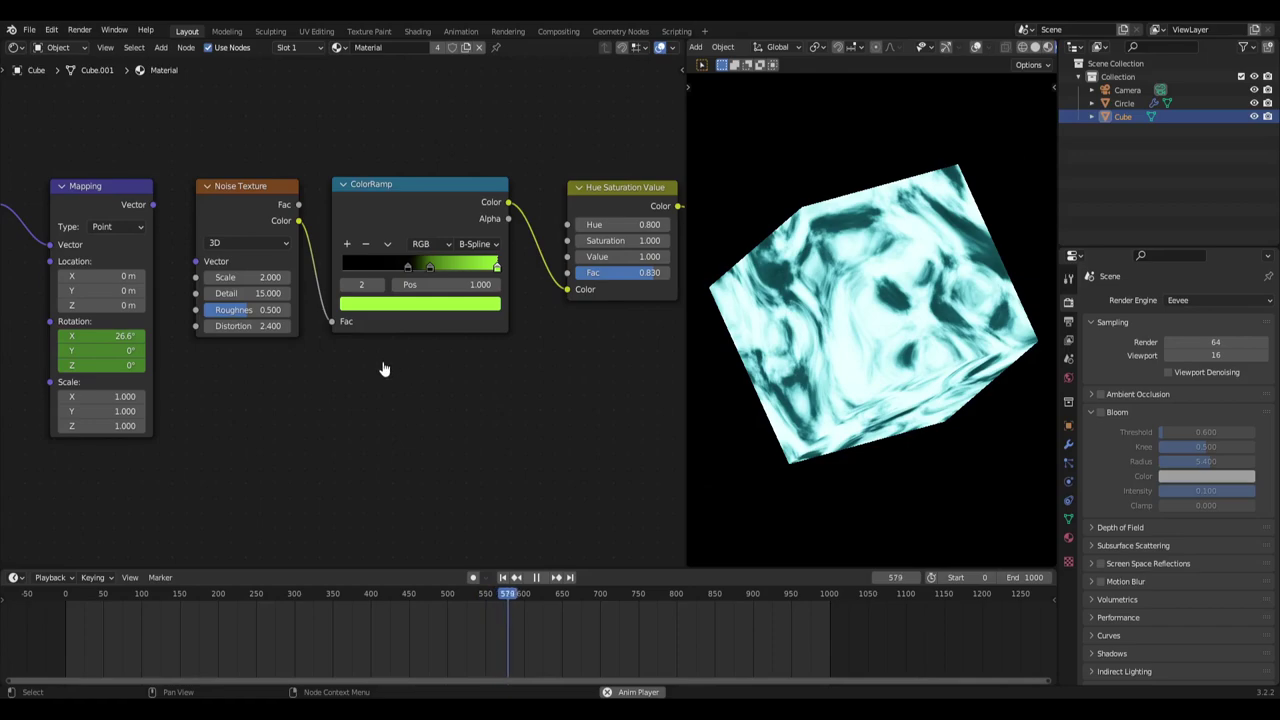
{"action": "middle_click_drag", "start_coordinate": [289, 325], "coordinate": [354, 349]}
{"action": "scroll", "coordinate": [354, 349], "scroll_direction": "up", "scroll_amount": 3}
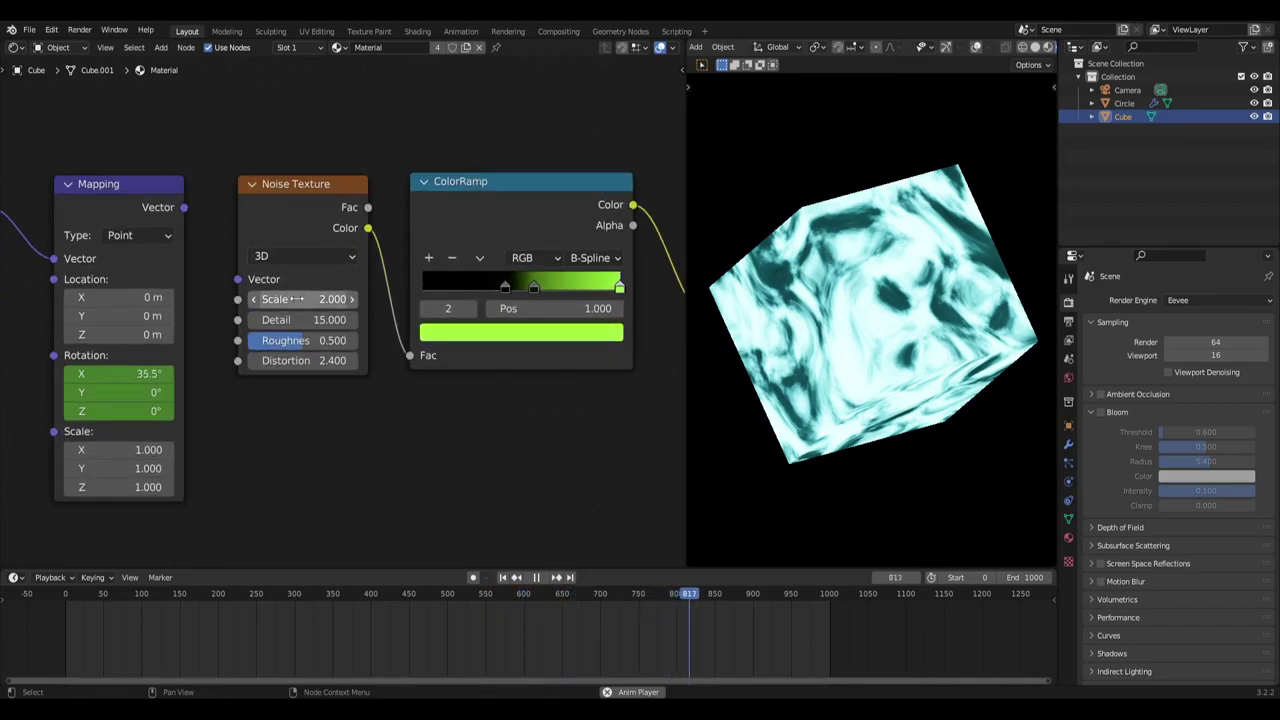
{"action": "left_click", "coordinate": [296, 299]}
{"action": "type", "text": "5"}
{"action": "key", "text": "Return"}
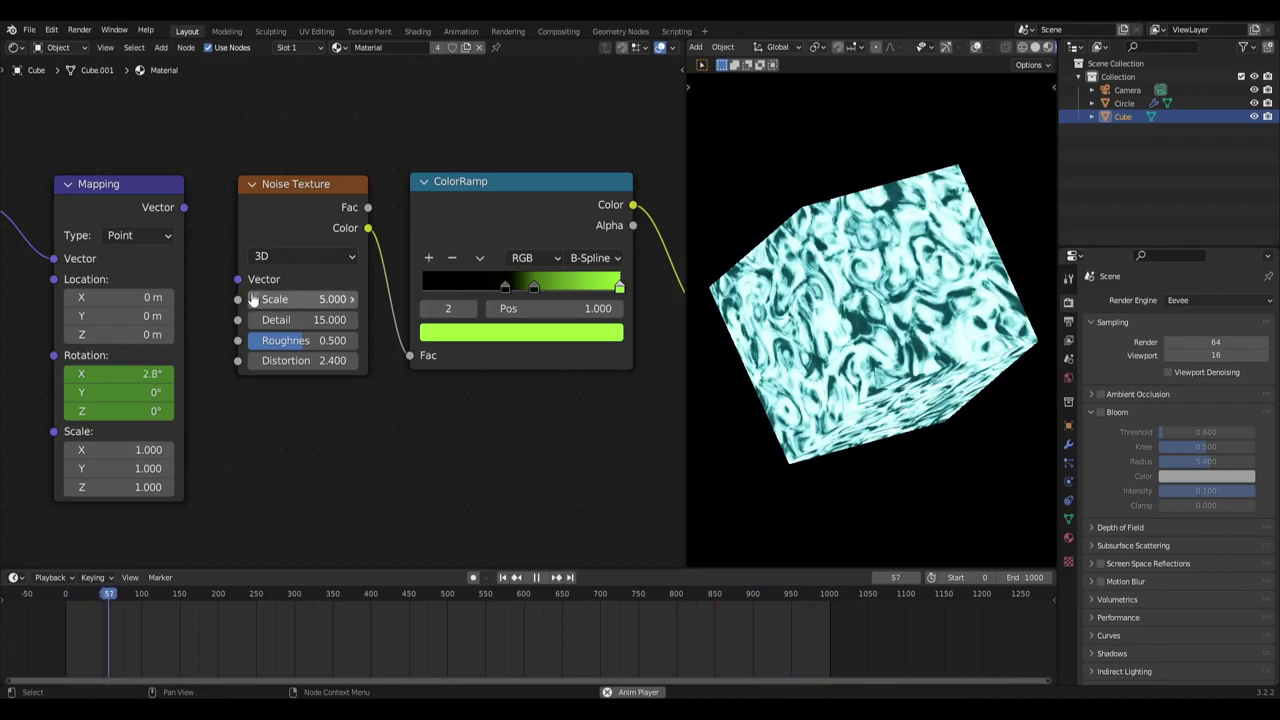
{"action": "left_click", "coordinate": [309, 299]}
{"action": "type", "text": "2"}
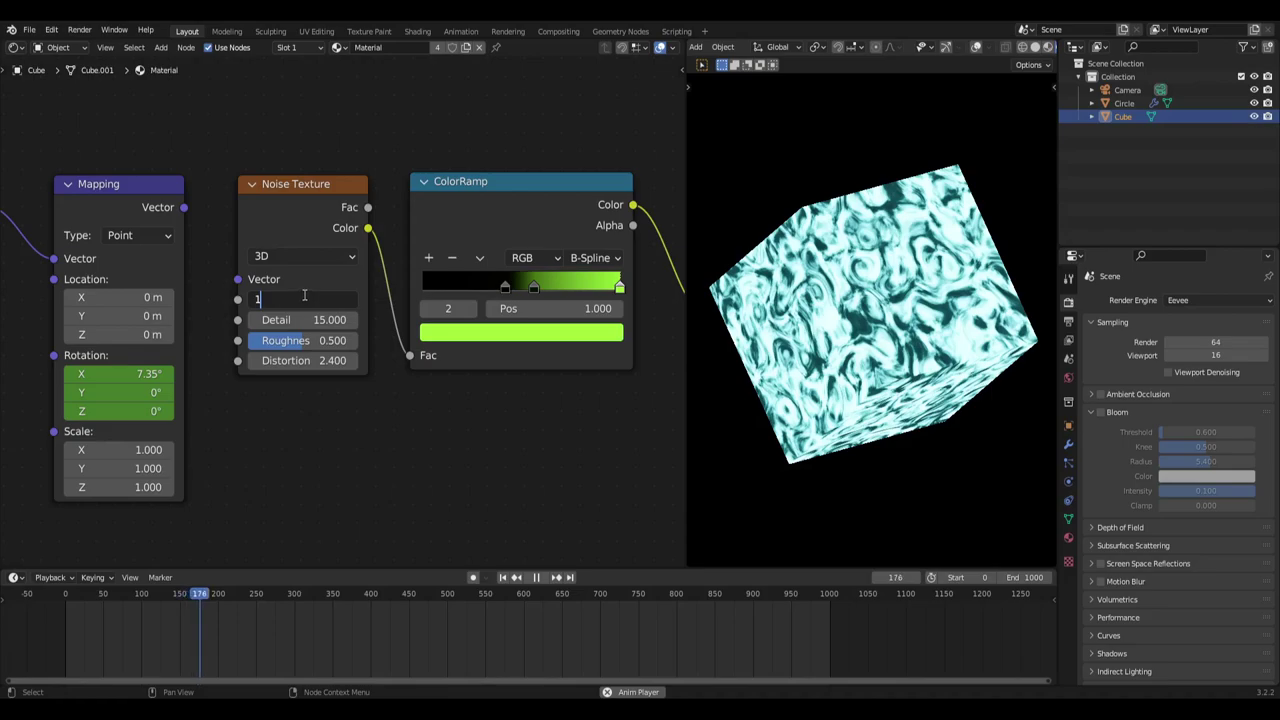
{"action": "key", "text": "Return"}
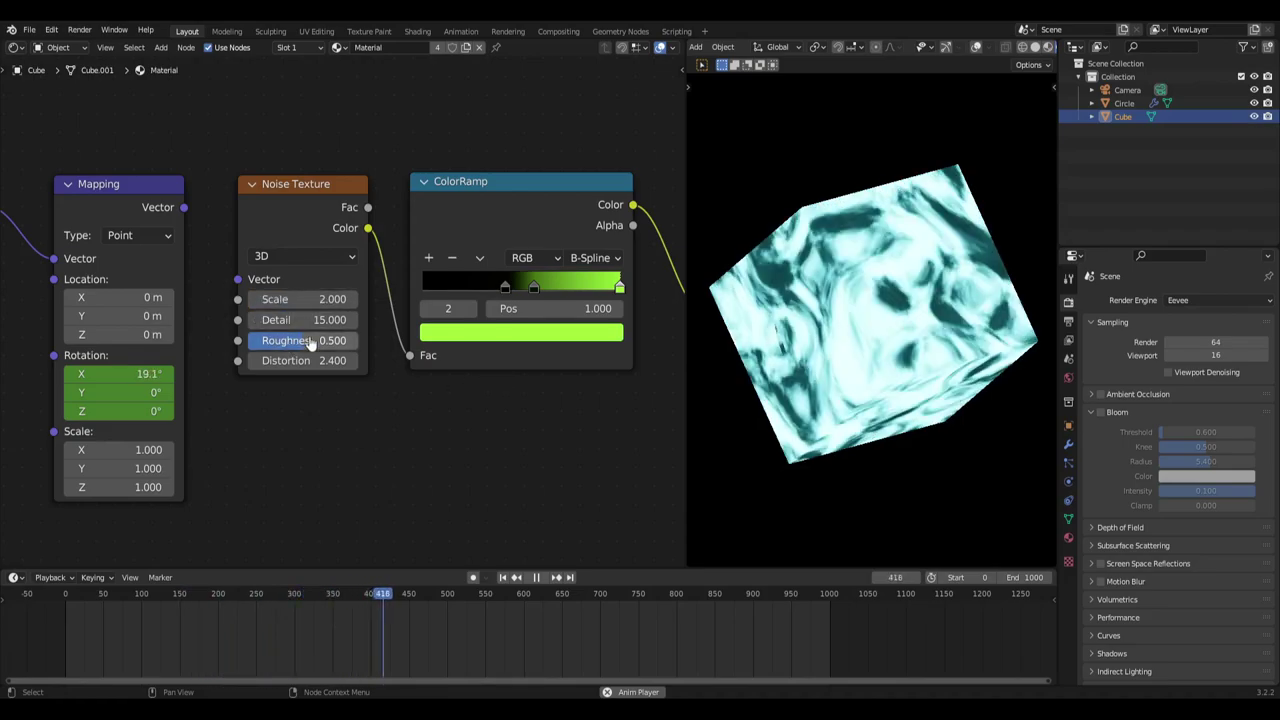
Try a different Distortion on the Noise Texture and undo the change.
{"action": "left_click", "coordinate": [305, 361]}
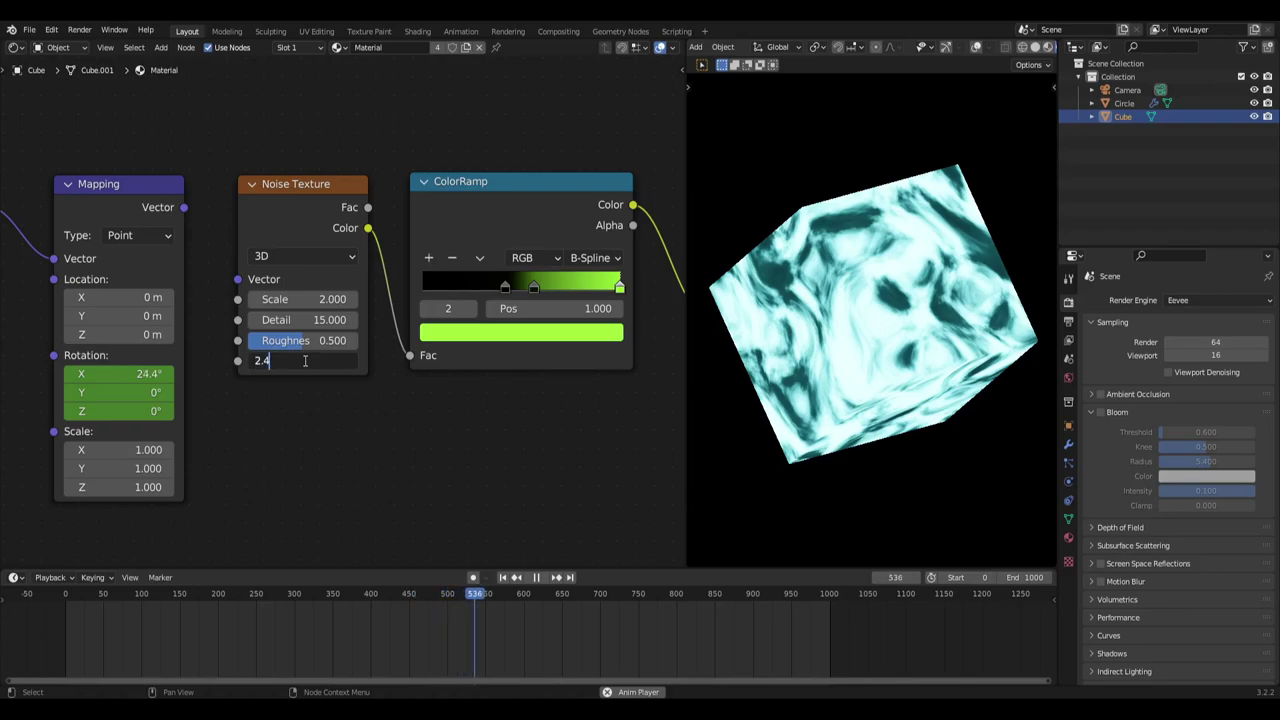
{"action": "key", "text": "Return"}
{"action": "left_click_drag", "start_coordinate": [308, 360], "coordinate": [336, 342]}
{"action": "key", "text": "ctrl+z"}
{"action": "key", "text": "ctrl+z"}
Set the Noise Texture's Roughness to 0.73.
{"action": "double_click", "coordinate": [335, 341]}
{"action": "key", "text": "BackSpace"}
{"action": "key", "text": "BackSpace"}
{"action": "key", "text": "BackSpace"}
{"action": "key", "text": "BackSpace"}
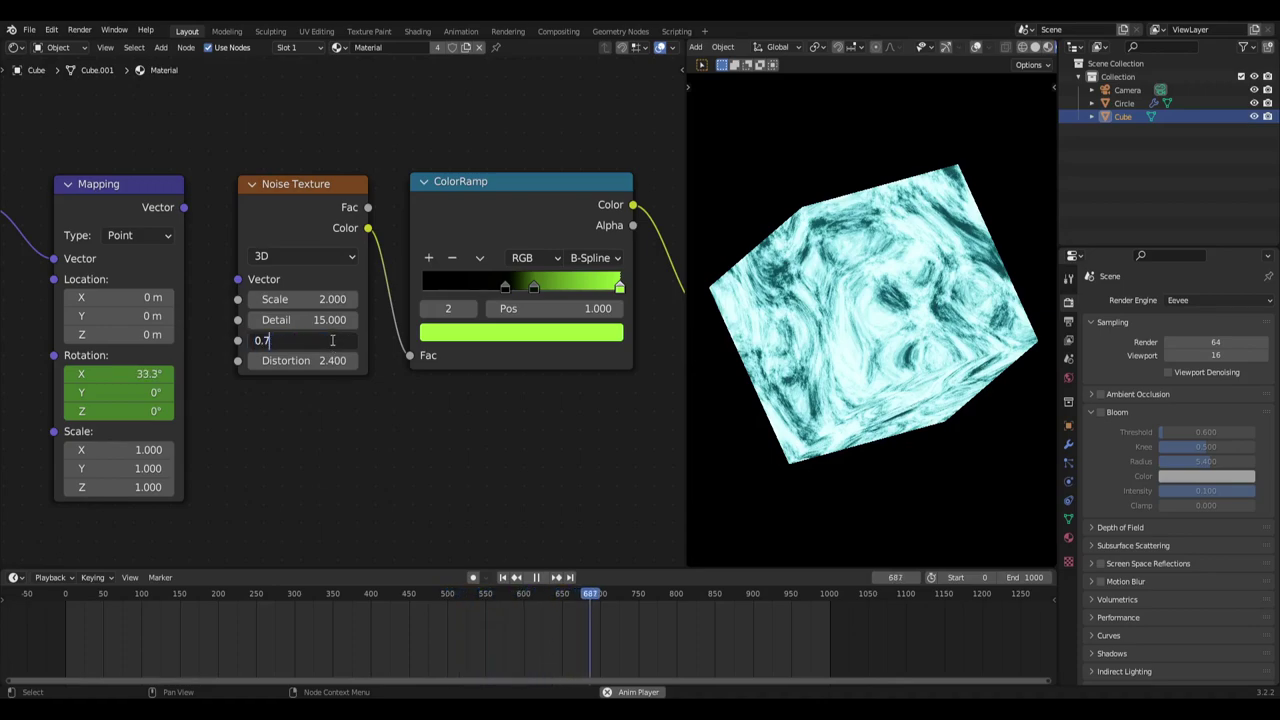
{"action": "type", "text": "3"}
{"action": "key", "text": "Return"}
{"action": "scroll", "coordinate": [438, 449], "scroll_direction": "down", "scroll_amount": 1}
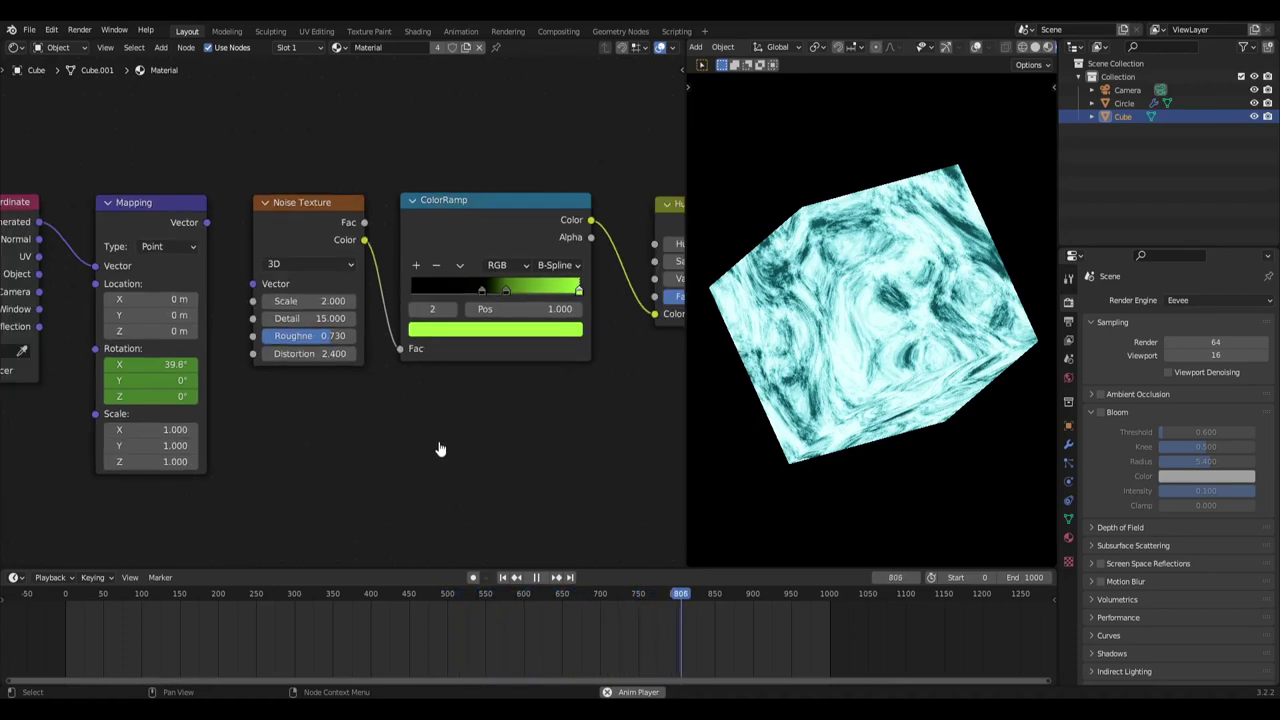
Enlarge the 3D viewport by shrinking the timeline and merging the viewport over the Shader Editor area.
{"action": "left_click_drag", "start_coordinate": [686, 366], "coordinate": [475, 367]}
{"action": "left_click_drag", "start_coordinate": [432, 572], "coordinate": [433, 603]}
{"action": "scroll", "coordinate": [240, 320], "scroll_direction": "down", "scroll_amount": 3}
{"action": "middle_click_drag", "start_coordinate": [310, 406], "coordinate": [269, 401]}
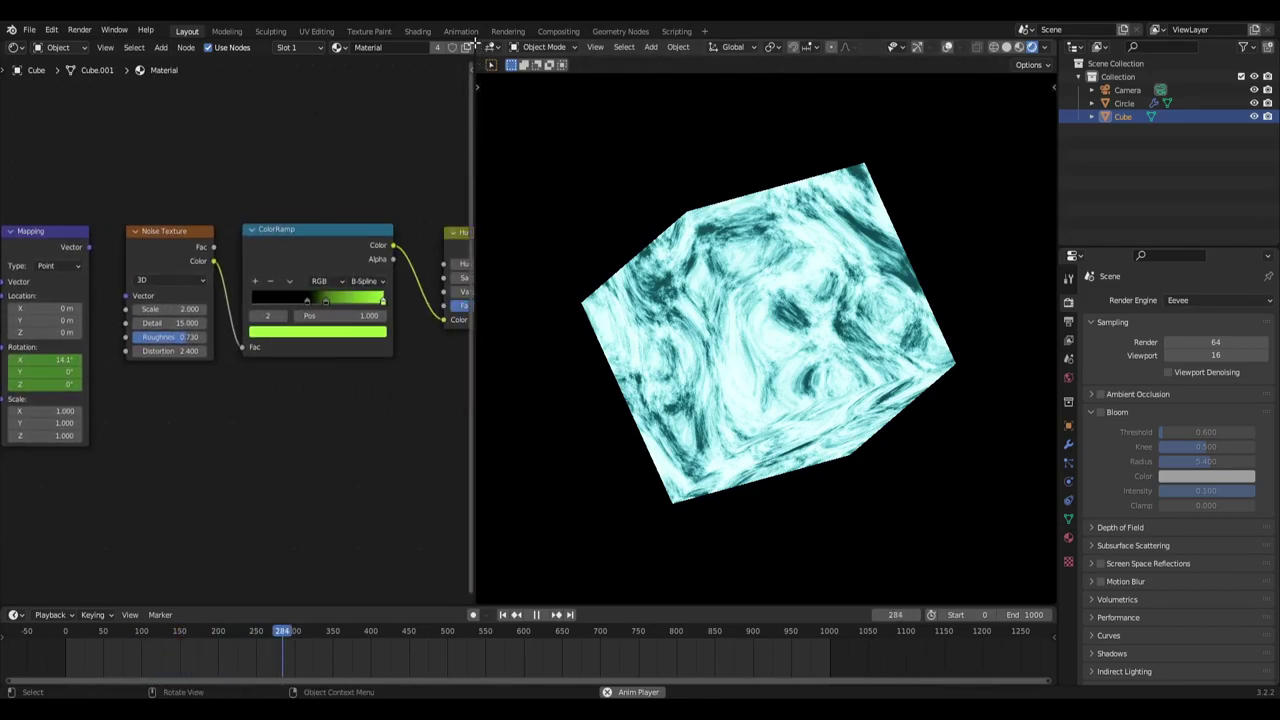
{"action": "left_click_drag", "start_coordinate": [475, 39], "coordinate": [405, 65]}
{"action": "scroll", "coordinate": [487, 330], "scroll_direction": "down", "scroll_amount": 3}
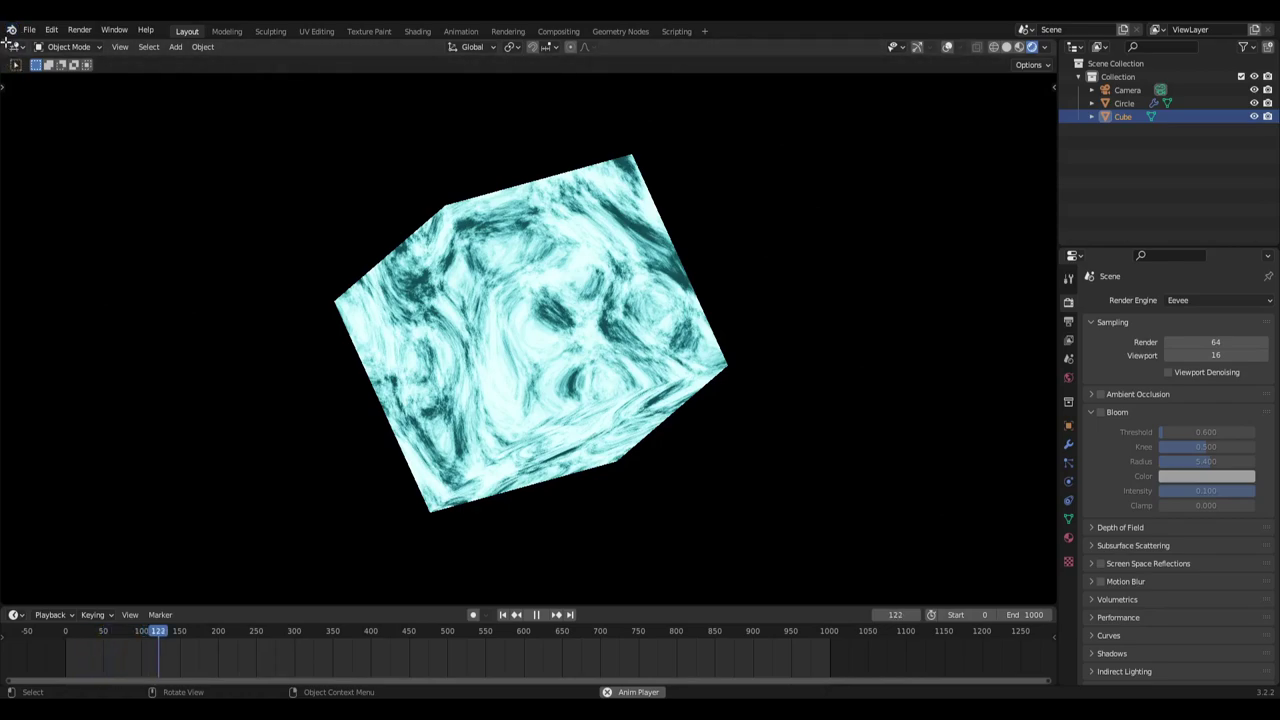
Split the 3D viewport vertically into two areas and make the new one a Shader Editor with its sidebar hidden.
{"action": "left_click_drag", "start_coordinate": [7, 43], "coordinate": [510, 72]}
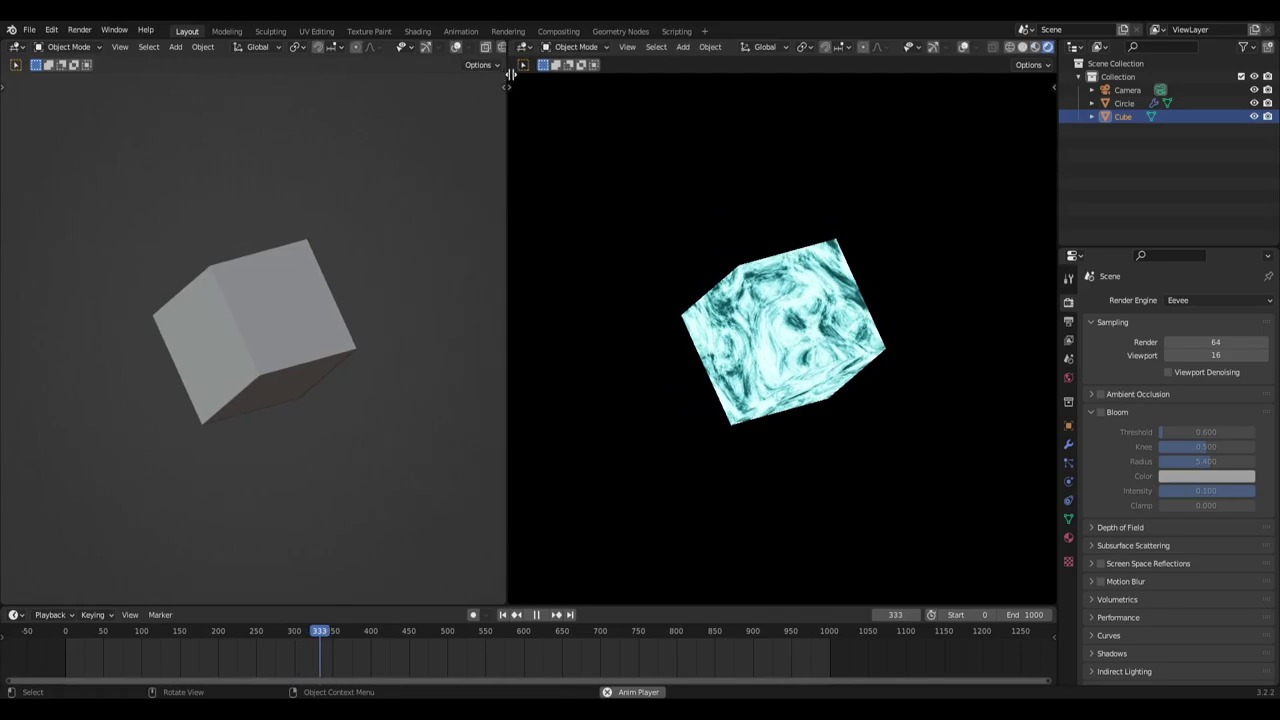
{"action": "left_click", "coordinate": [17, 49]}
{"action": "left_click", "coordinate": [53, 175]}
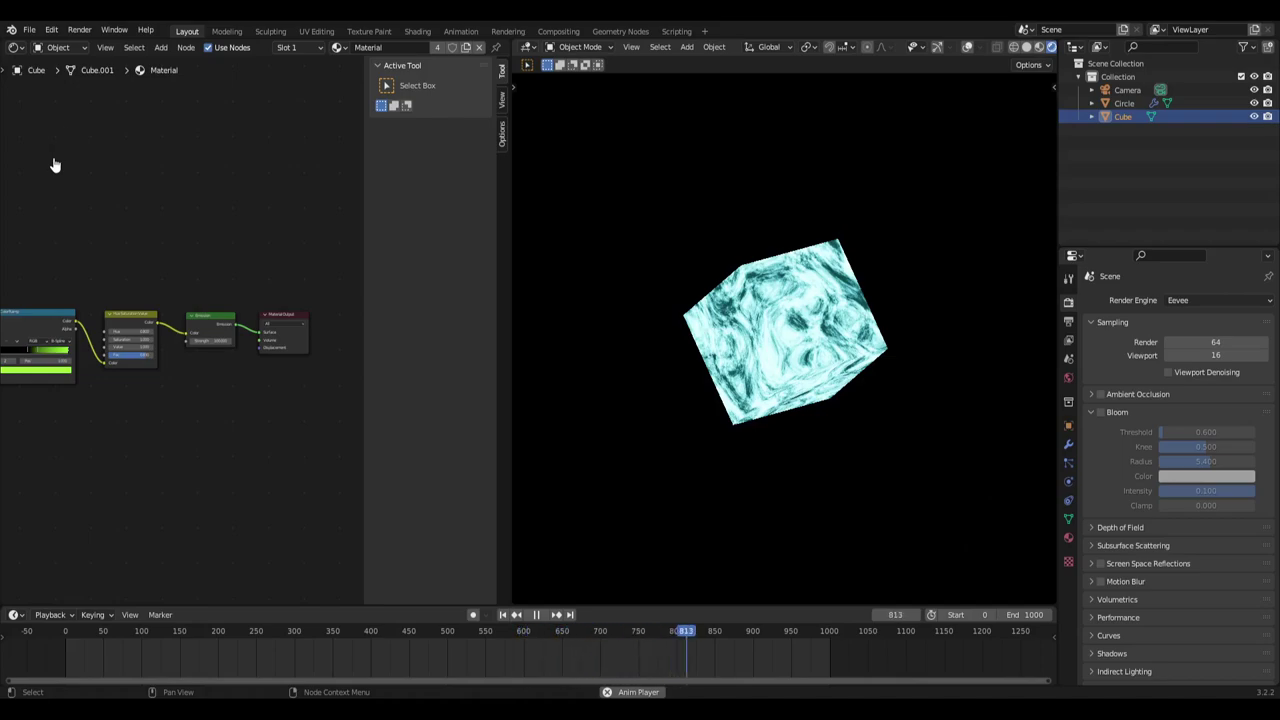
{"action": "key", "text": "n"}
{"action": "scroll", "coordinate": [369, 377], "scroll_direction": "up", "scroll_amount": 3}
{"action": "middle_click_drag", "start_coordinate": [369, 377], "coordinate": [707, 332]}
{"action": "scroll", "coordinate": [285, 372], "scroll_direction": "up", "scroll_amount": 3}
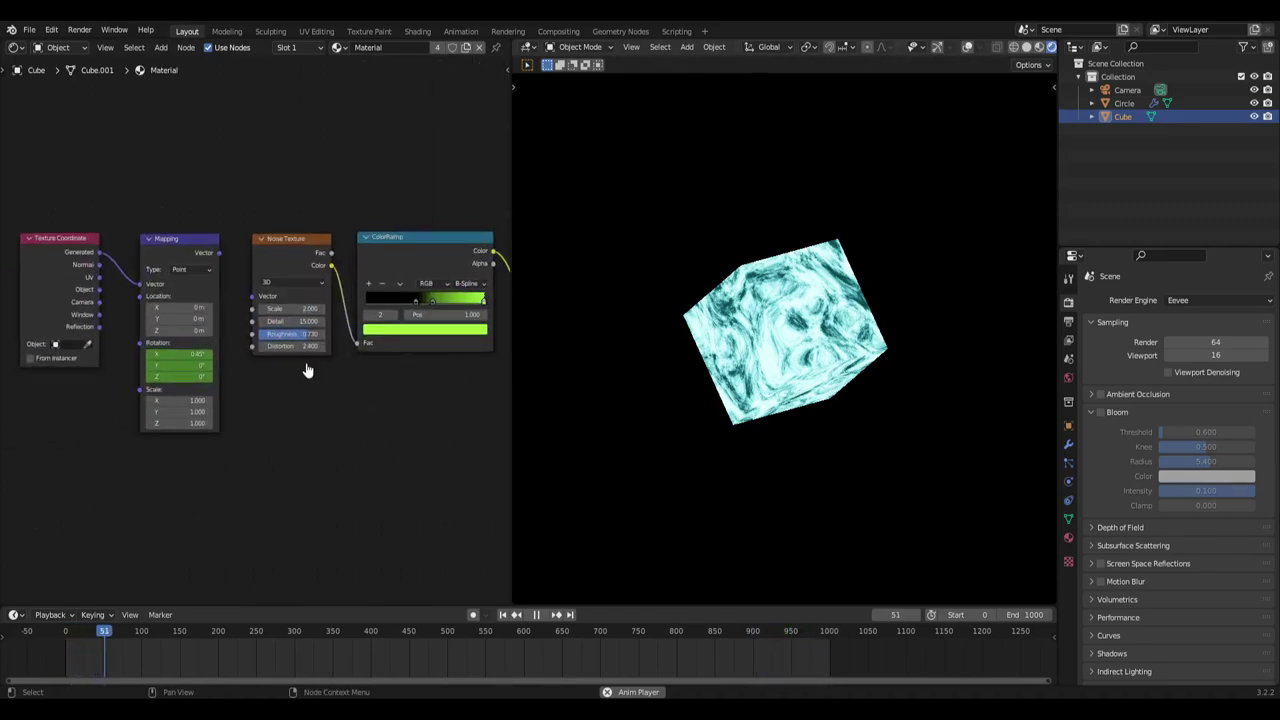
Select the Texture Coordinate and Mapping nodes in the Shader Editor.
{"action": "scroll", "coordinate": [310, 373], "scroll_direction": "up", "scroll_amount": 1}
{"action": "middle_click_drag", "start_coordinate": [323, 421], "coordinate": [490, 396]}
{"action": "left_click_drag", "start_coordinate": [397, 485], "coordinate": [84, 263]}
{"action": "left_click_drag", "start_coordinate": [356, 522], "coordinate": [150, 250]}
{"action": "left_click", "coordinate": [300, 523]}
{"action": "left_click_drag", "start_coordinate": [343, 528], "coordinate": [78, 176]}
{"action": "middle_click_drag", "start_coordinate": [330, 256], "coordinate": [315, 218]}
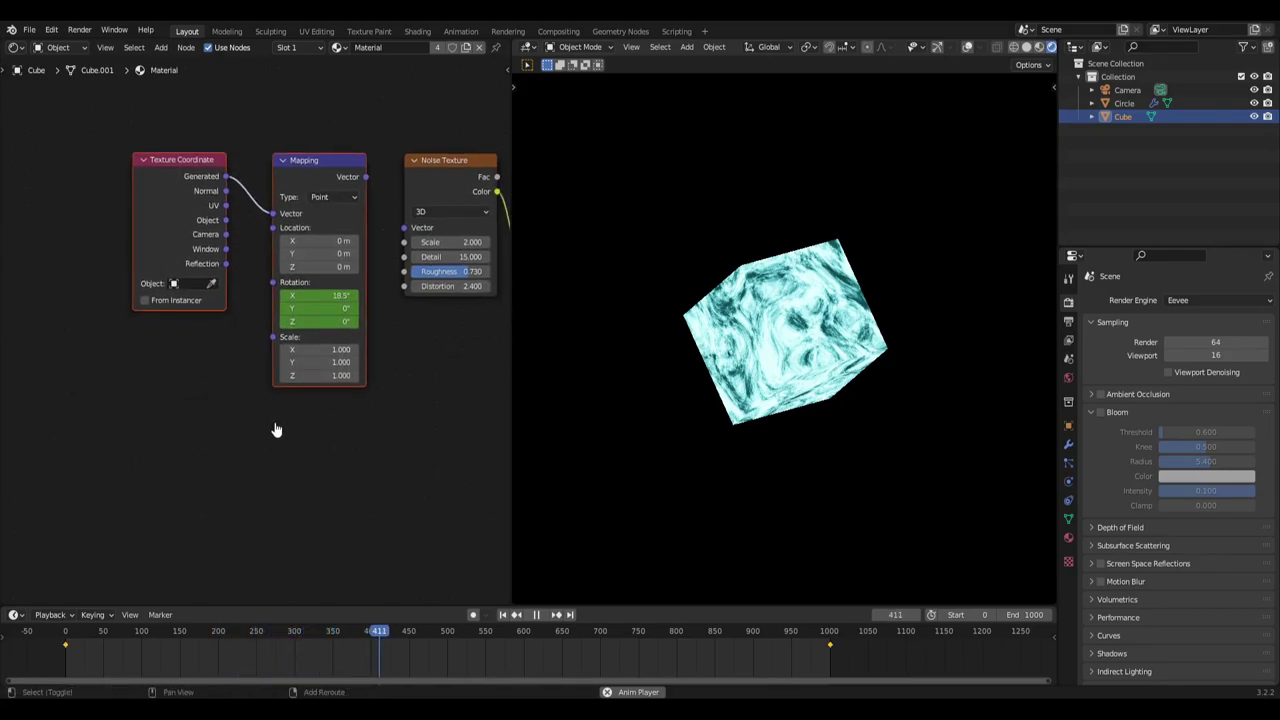
Add a second Mapping node below the existing Mapping node.
{"action": "key", "text": "shift+a"}
{"action": "left_click", "coordinate": [274, 425]}
{"action": "type", "text": "mapping"}
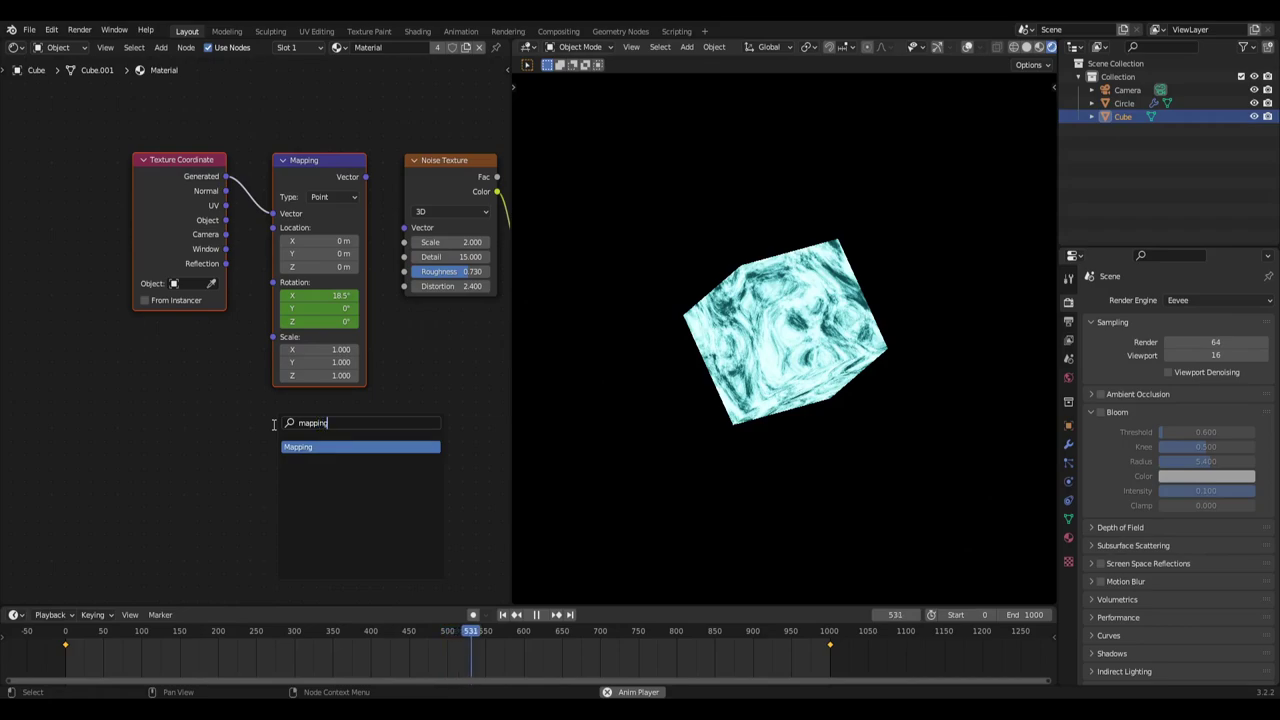
{"action": "key", "text": "Return"}
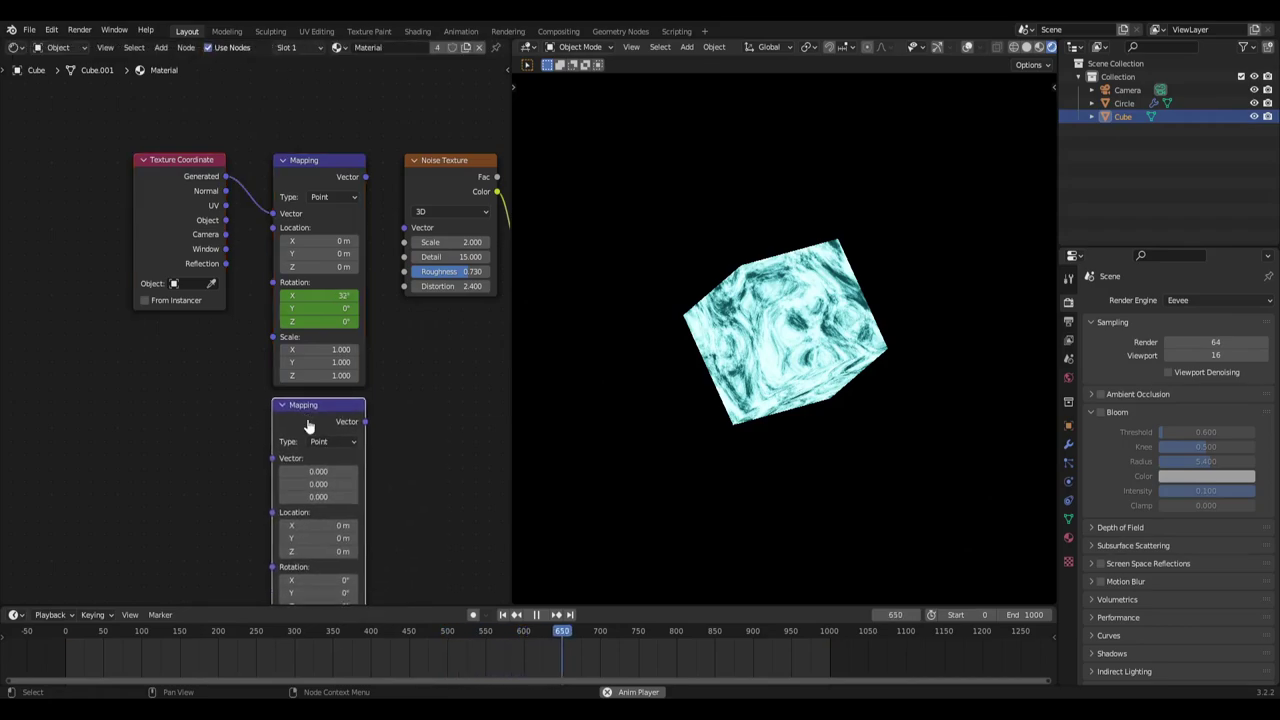
Add an extra Texture Coordinate node, and delete both it and the second Mapping node.
{"action": "key", "text": "shift+a"}
{"action": "type", "text": "te"}
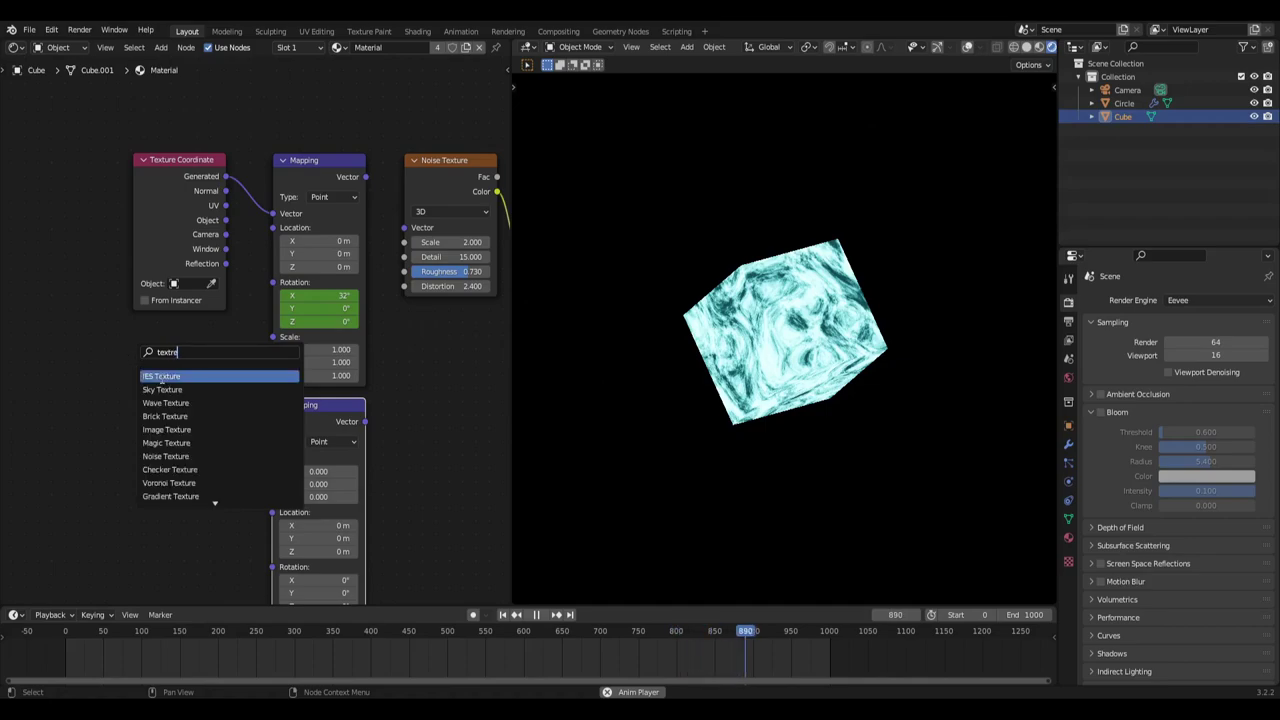
{"action": "type", "text": "xture coo"}
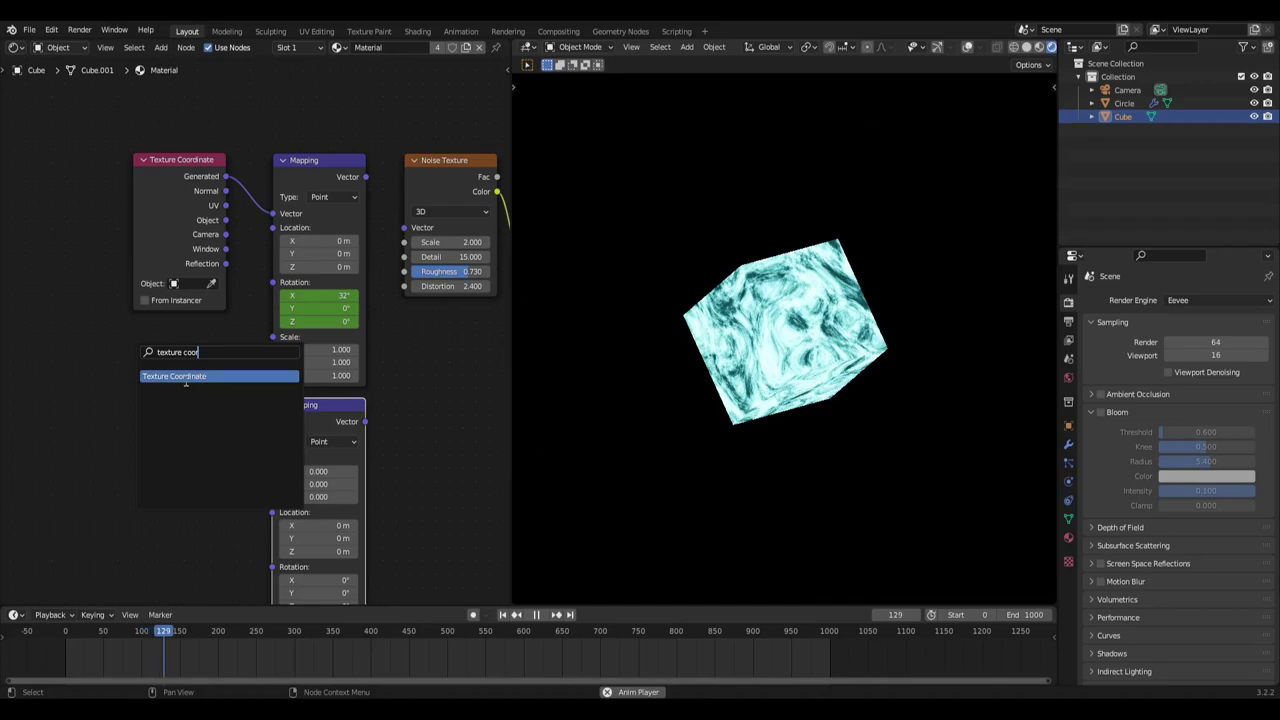
{"action": "left_click", "coordinate": [185, 377]}
{"action": "key", "text": "x"}
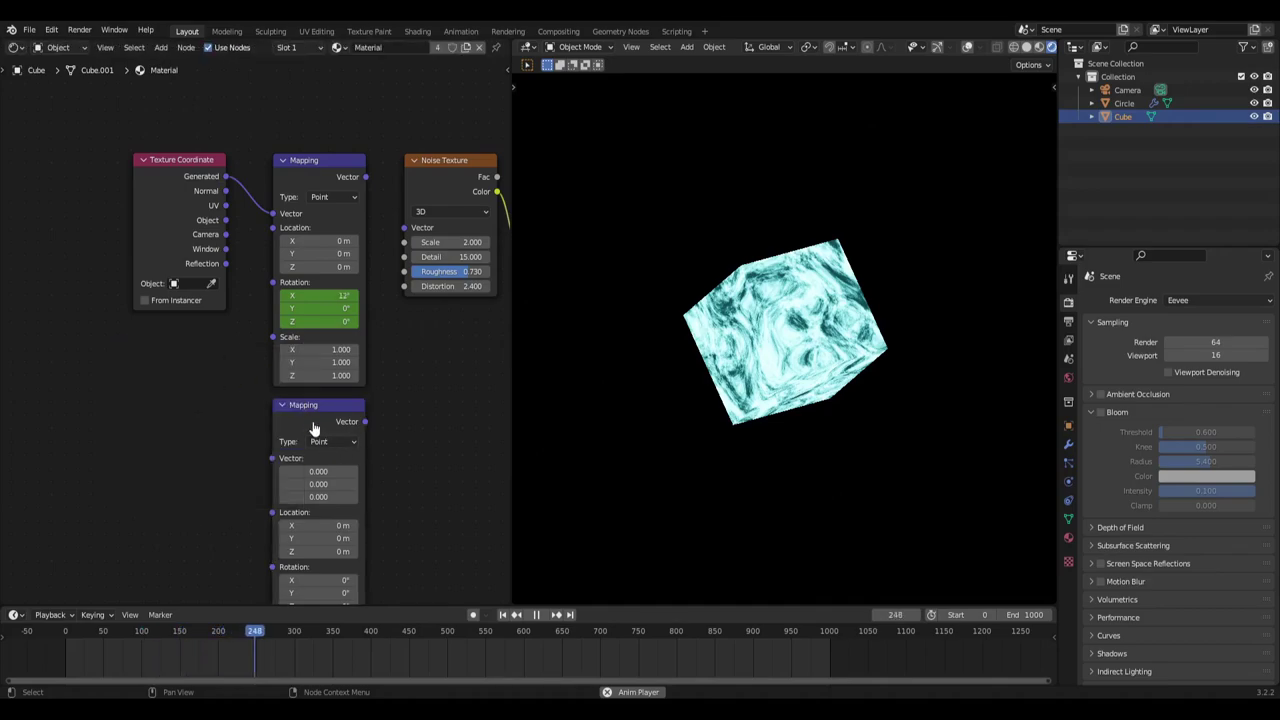
{"action": "left_click", "coordinate": [314, 426]}
{"action": "key", "text": "x"}
Link the Mapping node's Vector output to the Noise Texture's Vector input and Texture Coordinate Generated to the Mapping Vector input.
{"action": "middle_click_drag", "start_coordinate": [426, 334], "coordinate": [336, 364]}
{"action": "left_click_drag", "start_coordinate": [276, 207], "coordinate": [318, 258]}
{"action": "left_click_drag", "start_coordinate": [134, 207], "coordinate": [182, 243]}
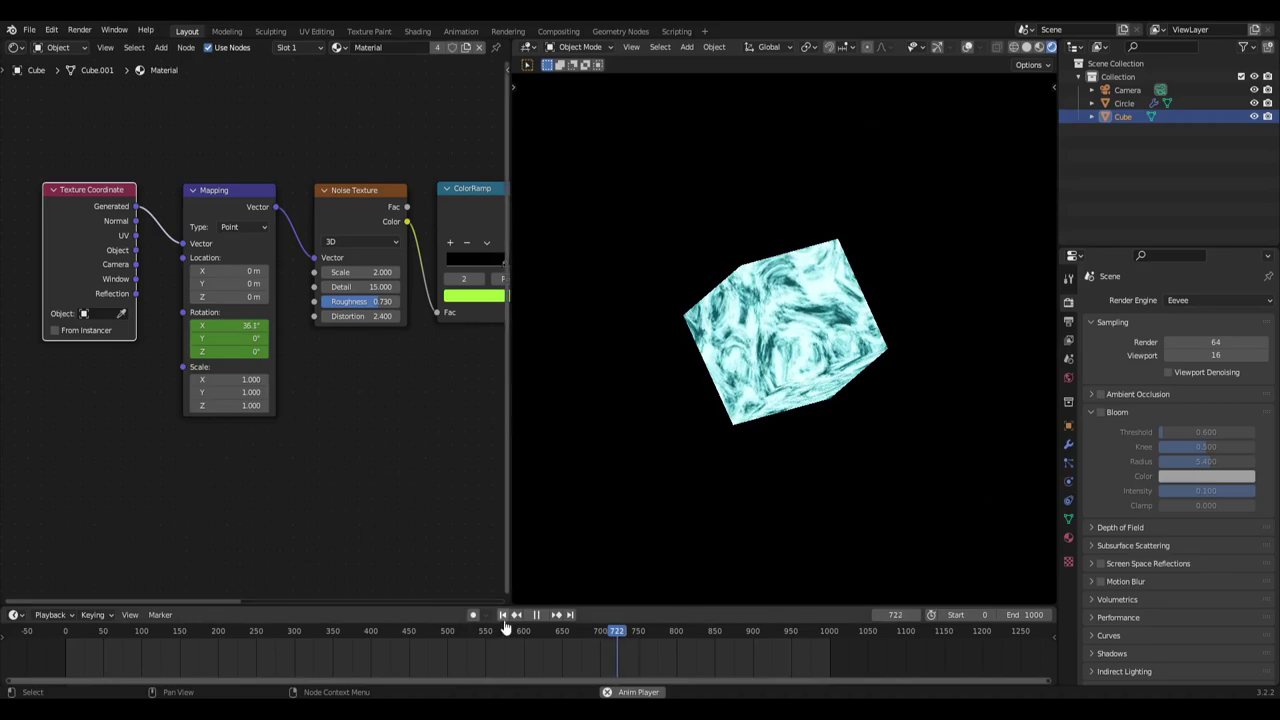
Stop the playback, return to frame 0, select the Mapping node and make the timeline area taller.
{"action": "left_click", "coordinate": [536, 614]}
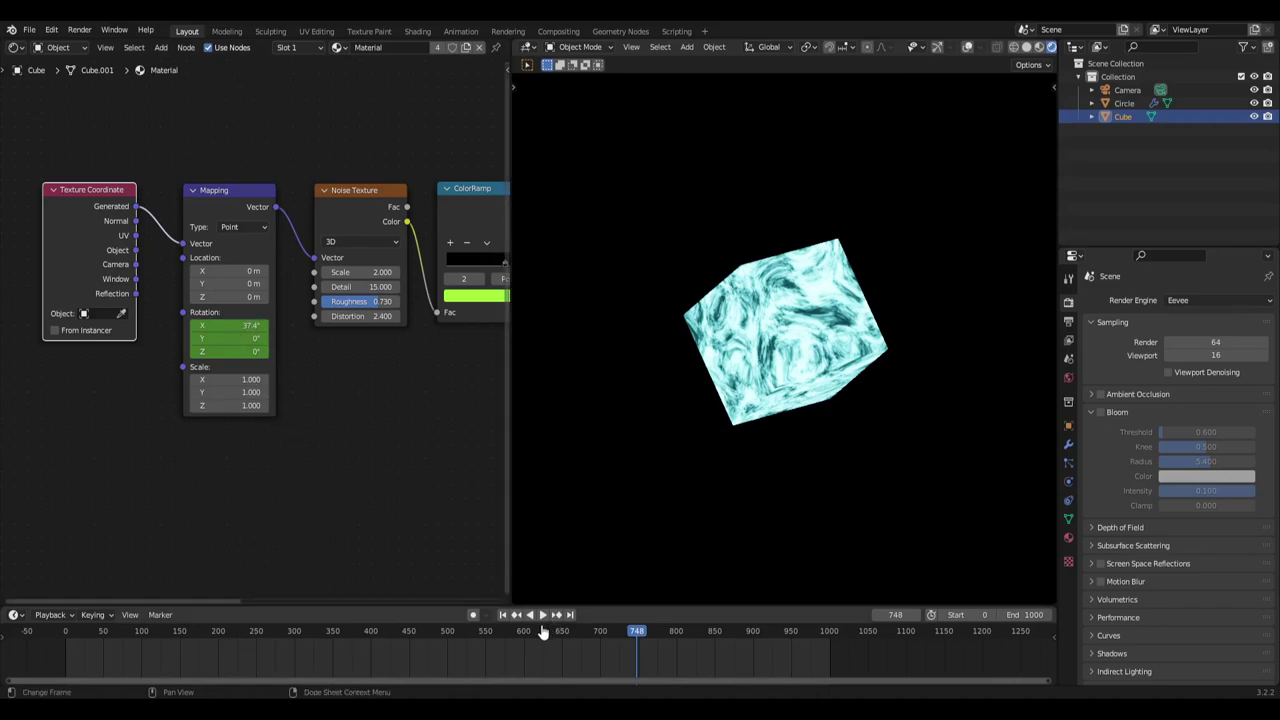
{"action": "key", "text": "shift+Left"}
{"action": "left_click", "coordinate": [208, 258]}
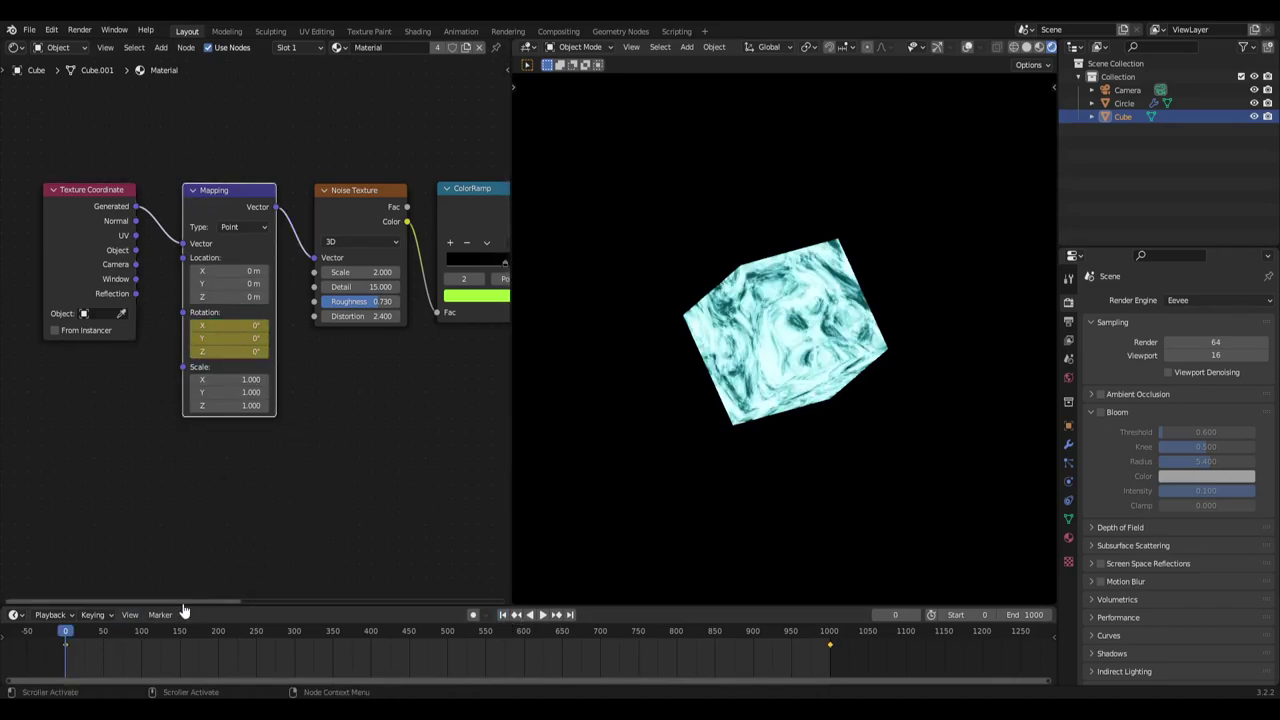
{"action": "left_click_drag", "start_coordinate": [183, 606], "coordinate": [183, 558]}
{"action": "left_click_drag", "start_coordinate": [936, 618], "coordinate": [760, 588]}
{"action": "left_click_drag", "start_coordinate": [860, 623], "coordinate": [744, 565]}
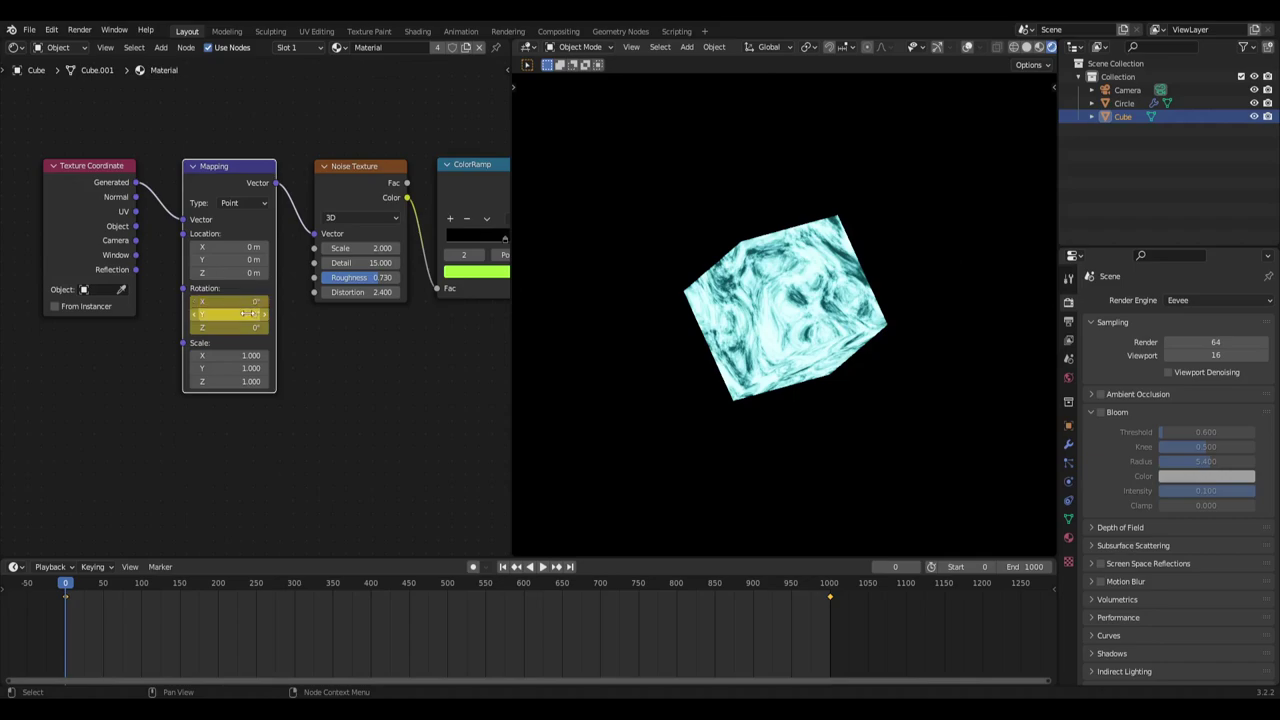
Inspect the Mapping rotation at the last keyframe, and preview the animation from frame 0.
{"action": "left_click", "coordinate": [570, 567]}
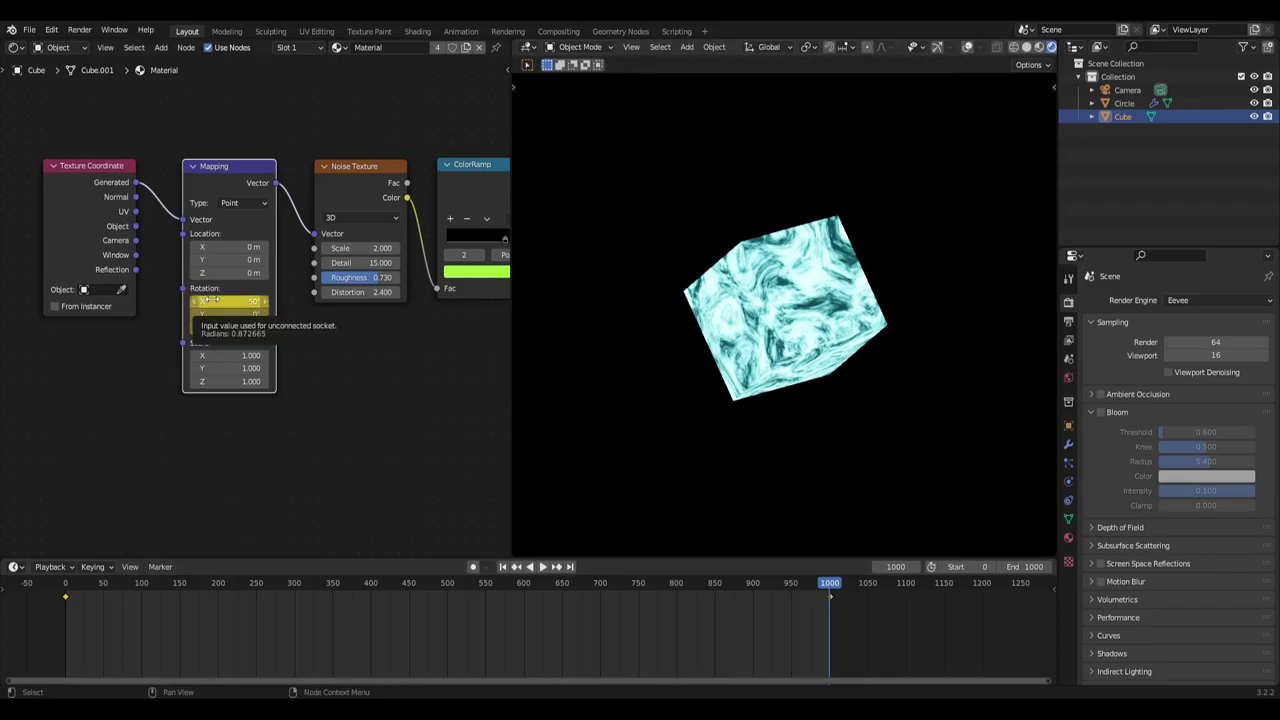
{"action": "left_click", "coordinate": [502, 567]}
{"action": "left_click", "coordinate": [542, 567]}
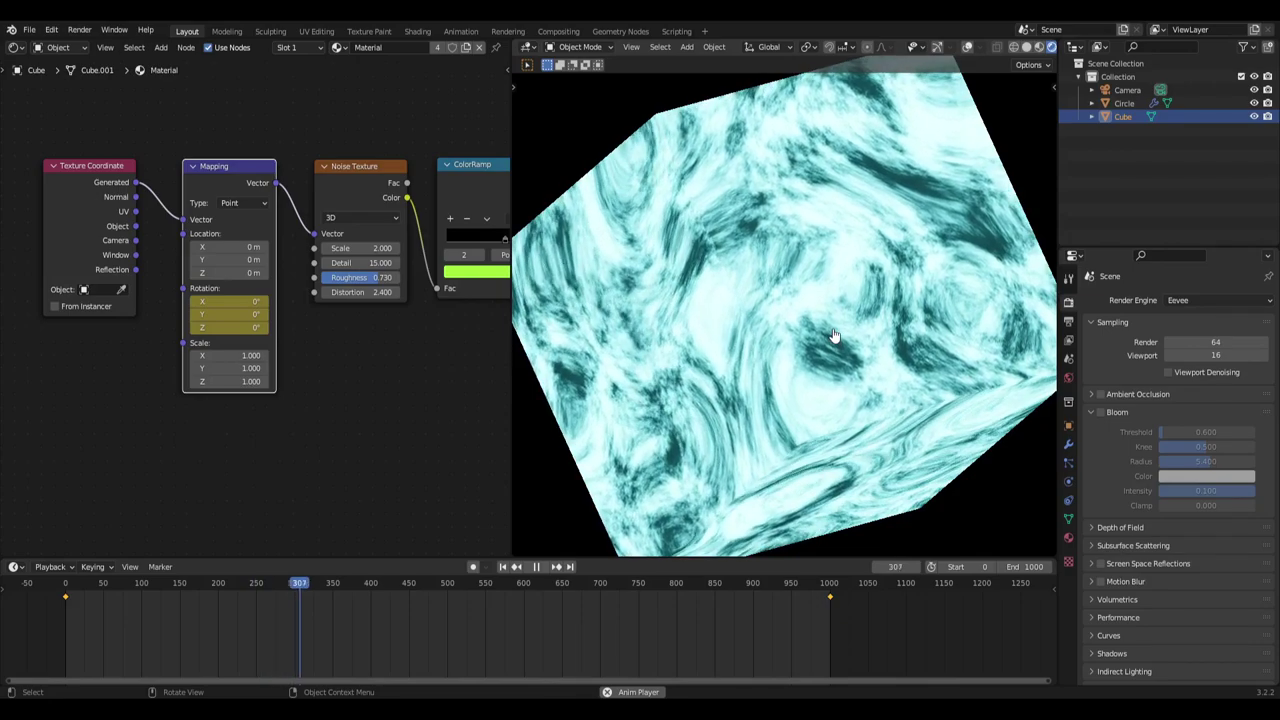
{"action": "left_click", "coordinate": [542, 567]}
Set the Mapping node's X Rotation to 100° at frame 1000 and keyframe it.
{"action": "left_click", "coordinate": [555, 567]}
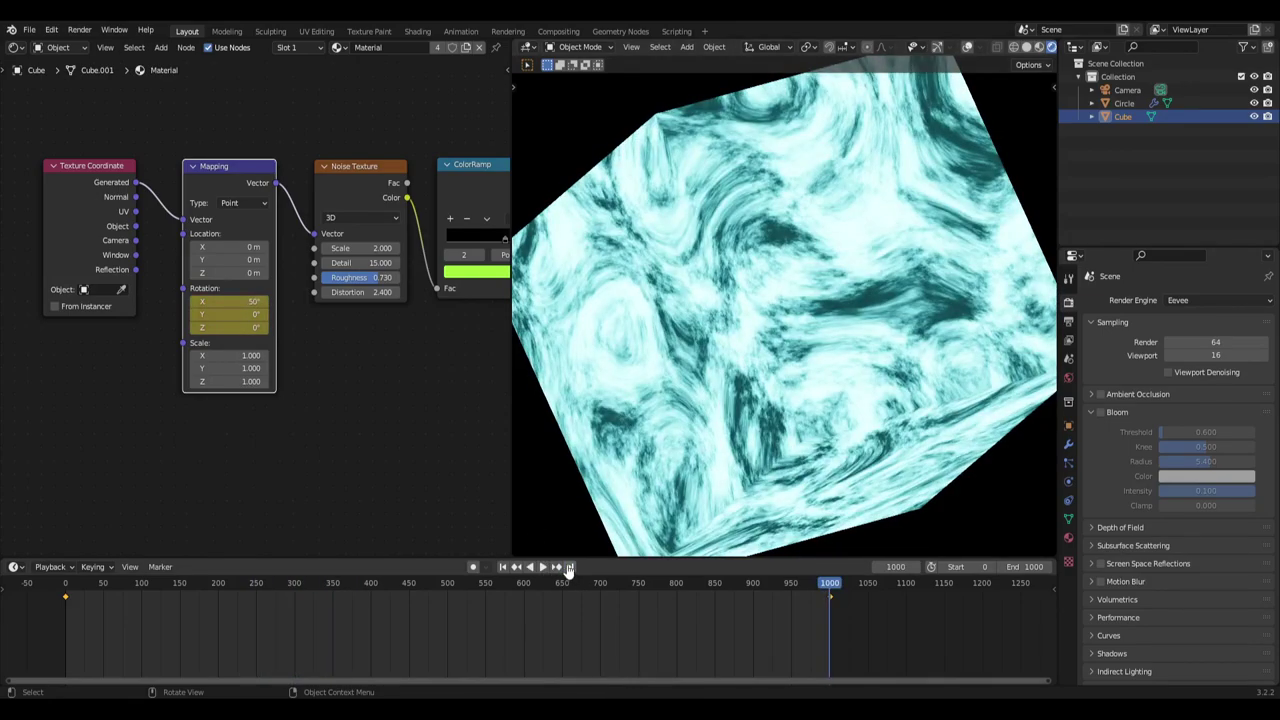
{"action": "double_click", "coordinate": [250, 302]}
{"action": "type", "text": "10"}
{"action": "key", "text": "Return"}
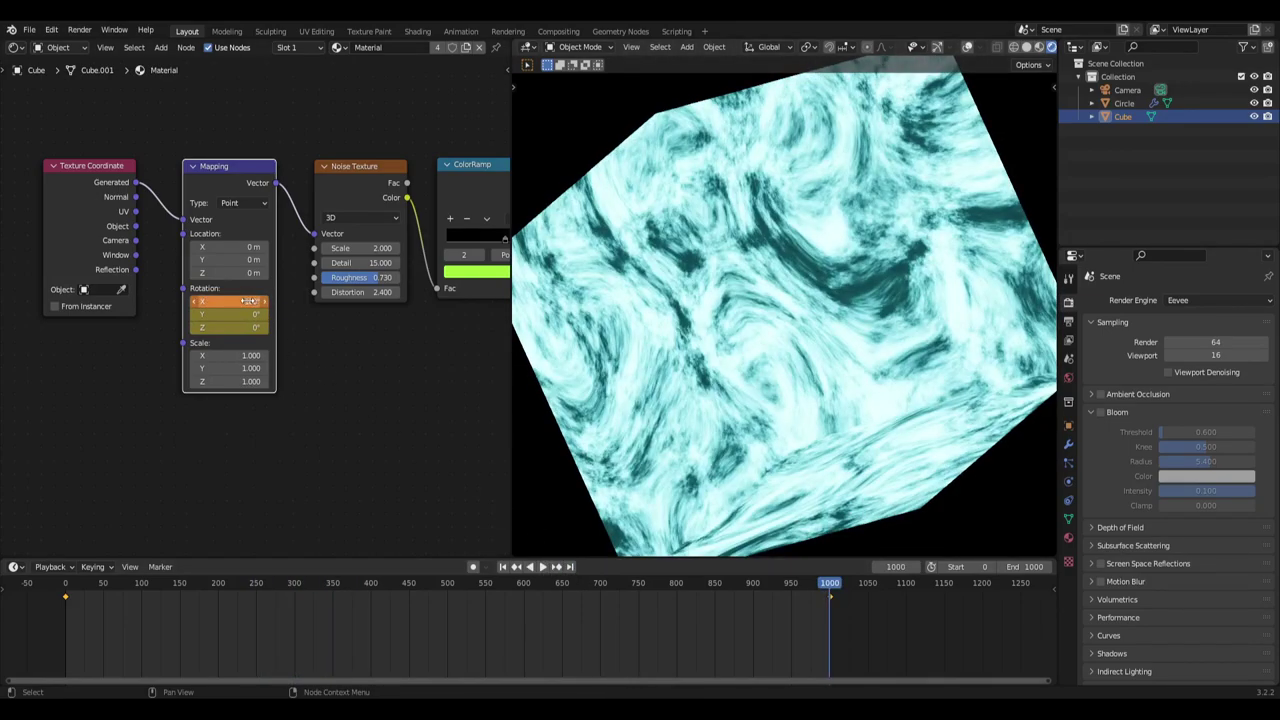
Play the faster texture rotation from frame 0, stop it and view the whole cube.
{"action": "left_click", "coordinate": [503, 566]}
{"action": "left_click", "coordinate": [542, 566]}
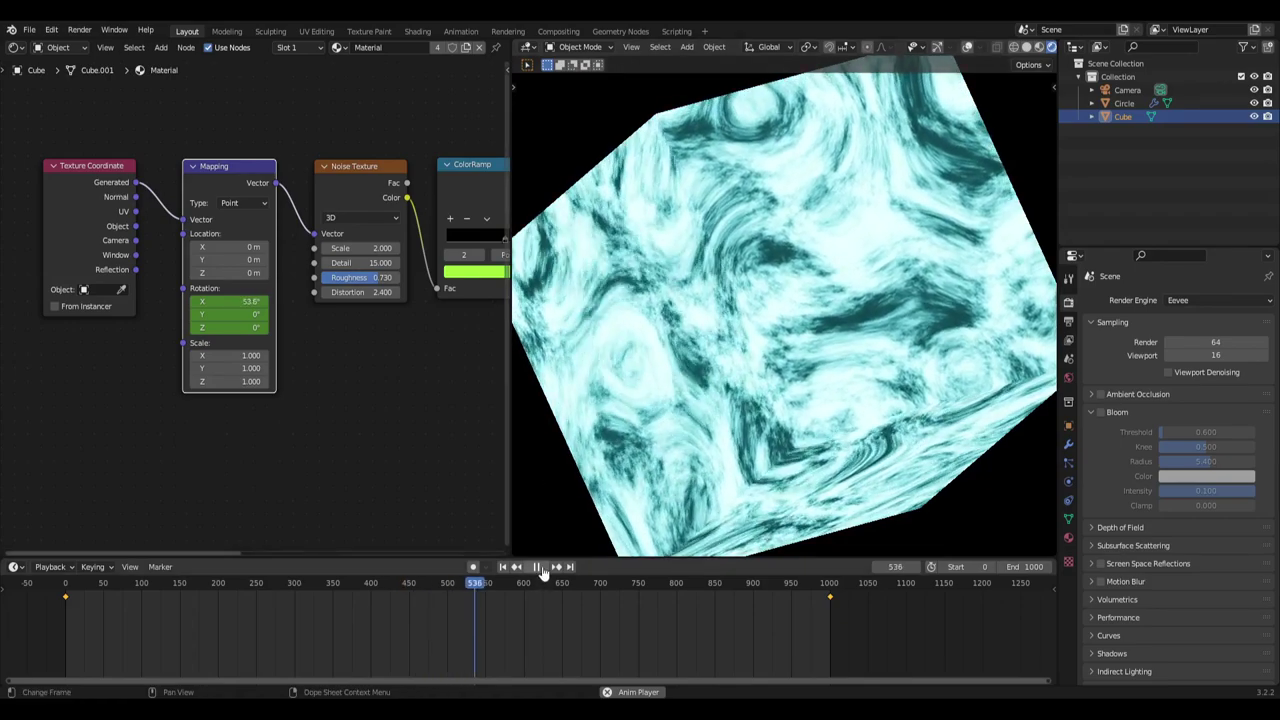
{"action": "key", "text": "space"}
{"action": "scroll", "coordinate": [706, 400], "scroll_direction": "down", "scroll_amount": 3}
{"action": "scroll", "coordinate": [757, 354], "scroll_direction": "up", "scroll_amount": 2}
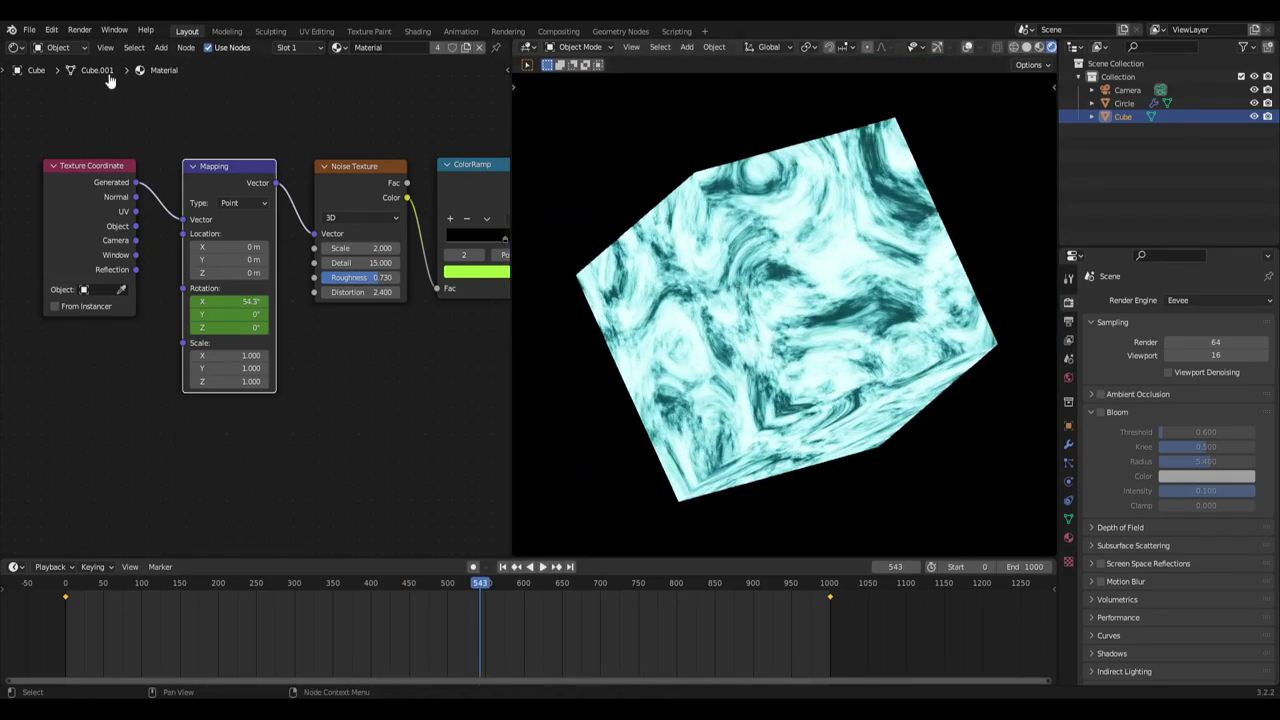
Switch the Shader Editor area to the Graph Editor and select the rotation curve's keyframes.
{"action": "left_click", "coordinate": [15, 48]}
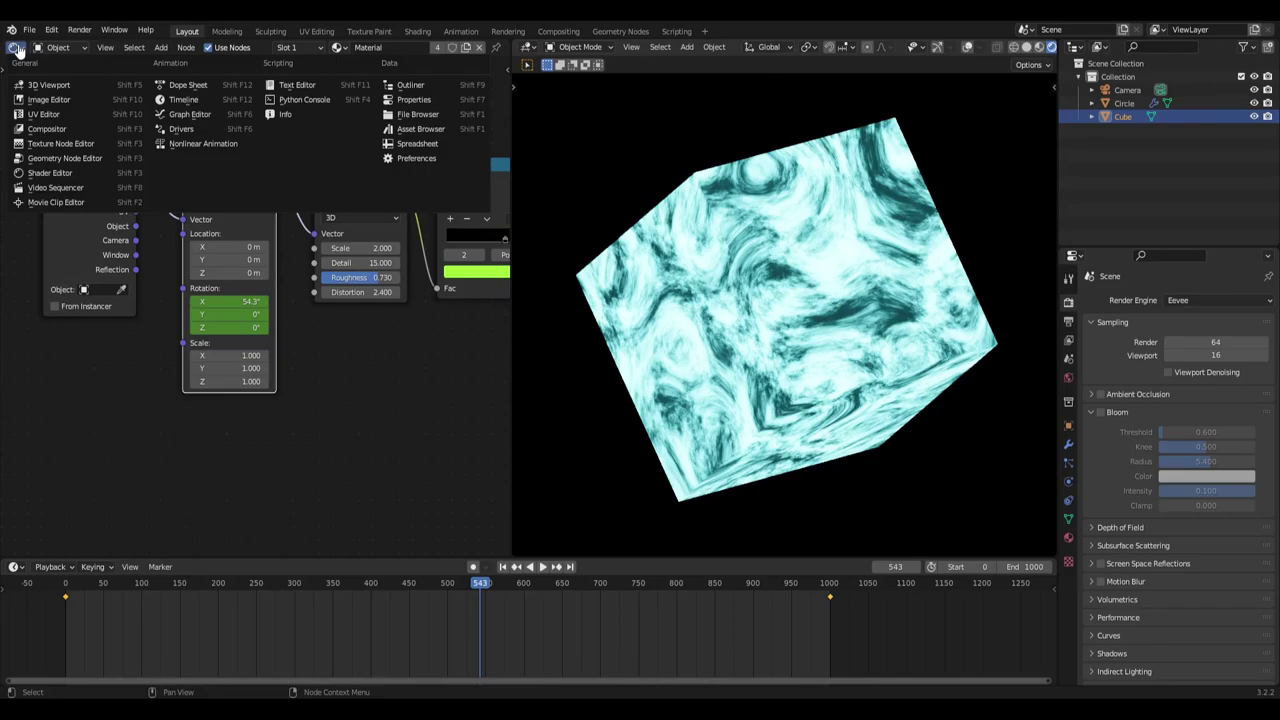
{"action": "left_click", "coordinate": [190, 114]}
{"action": "key", "text": "Home"}
{"action": "left_click_drag", "start_coordinate": [303, 500], "coordinate": [245, 445]}
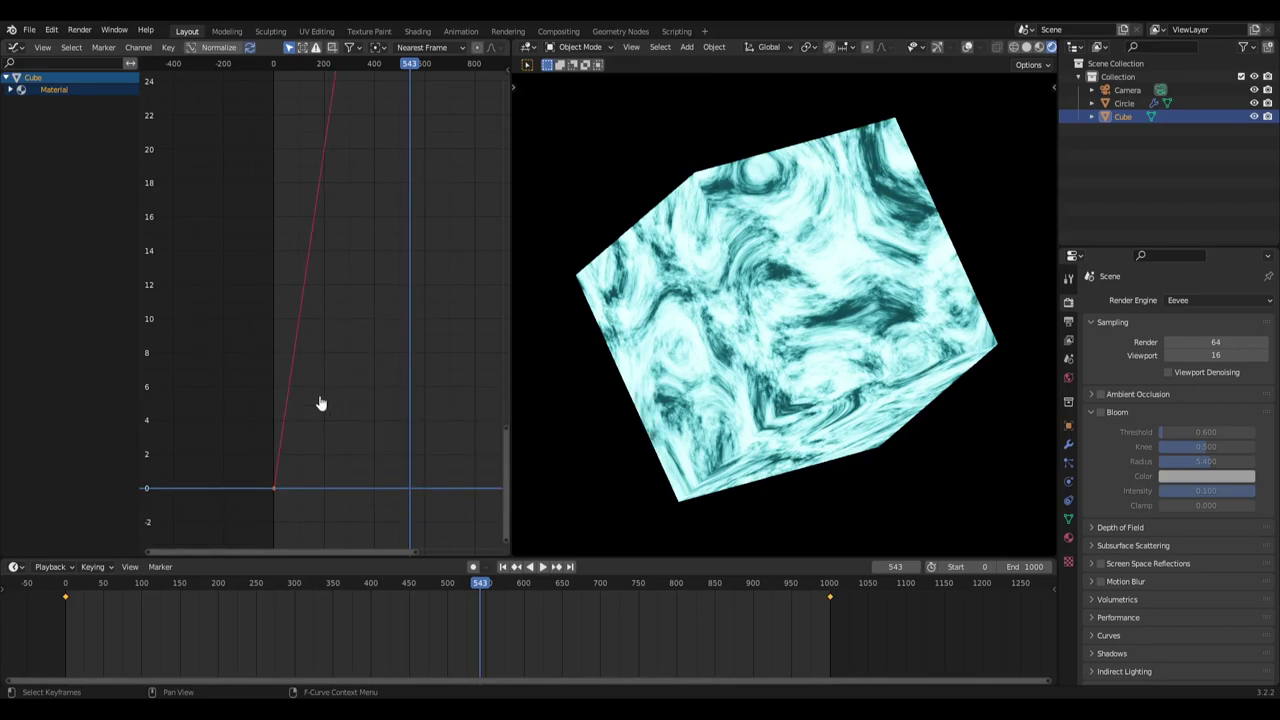
Set the rotation keyframes' interpolation mode to Bezier.
{"action": "right_click", "coordinate": [320, 330]}
{"action": "mouse_move", "coordinate": [325, 272]}
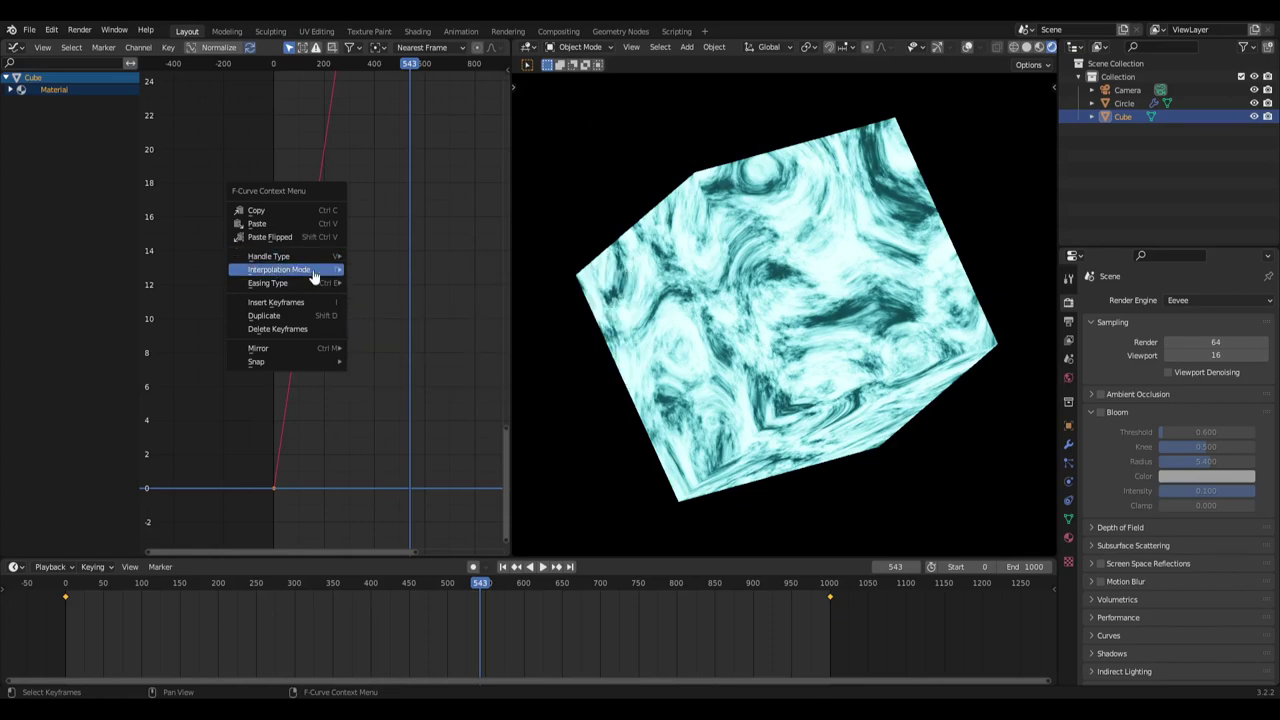
{"action": "left_click", "coordinate": [389, 321]}
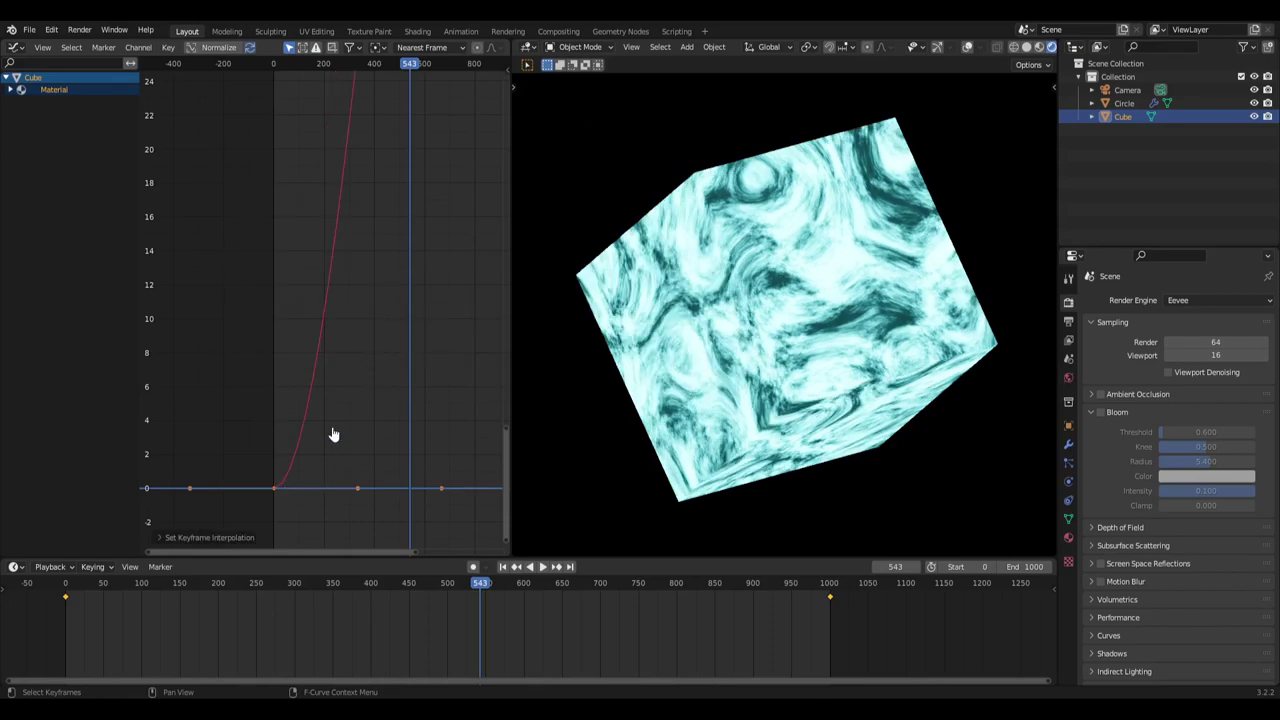
Play the animation from frame 0 to preview the eased rotation.
{"action": "left_click", "coordinate": [506, 566]}
{"action": "left_click", "coordinate": [542, 566]}
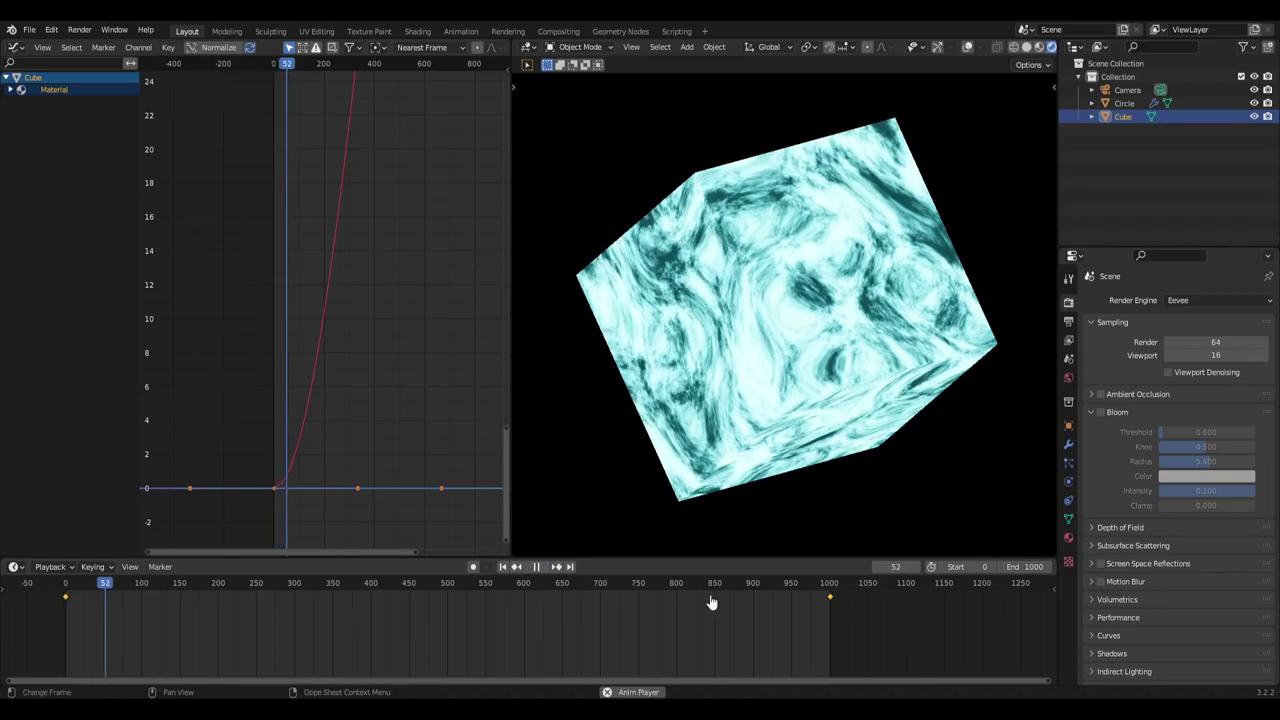
{"action": "left_click", "coordinate": [531, 597]}
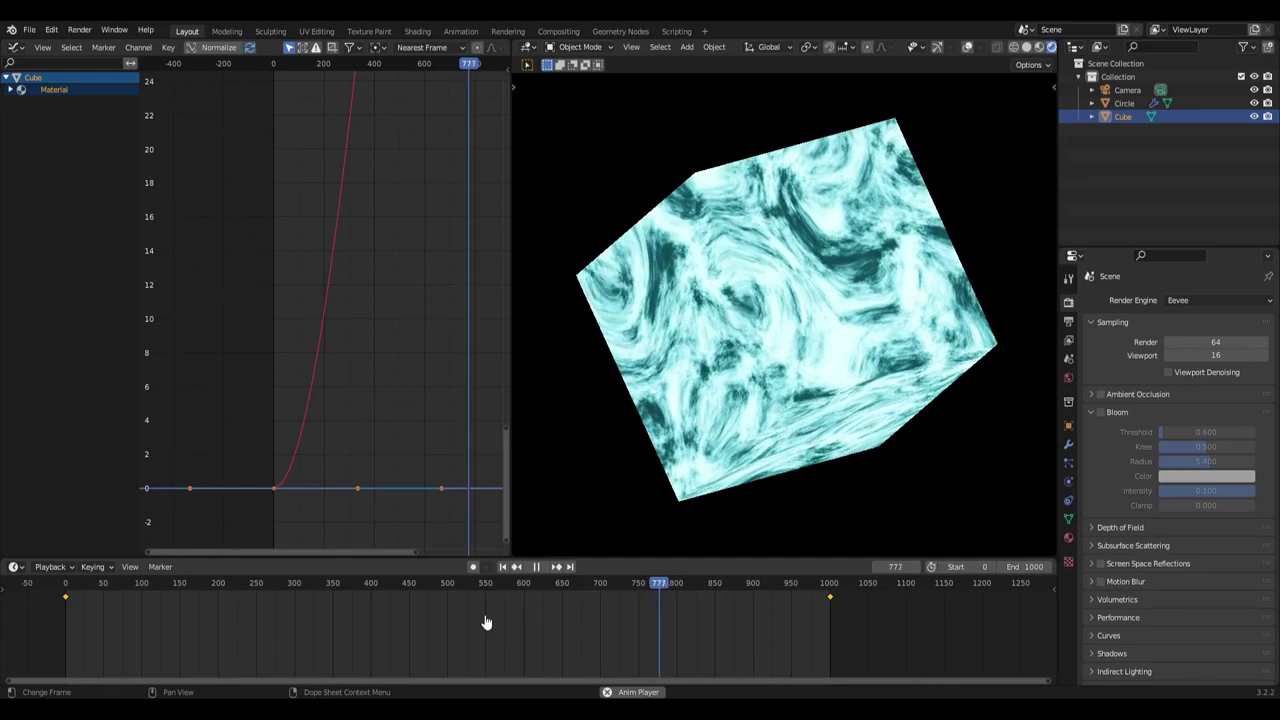
Set the rotation keyframes' interpolation mode to Linear.
{"action": "middle_click_drag", "start_coordinate": [415, 130], "coordinate": [337, 537]}
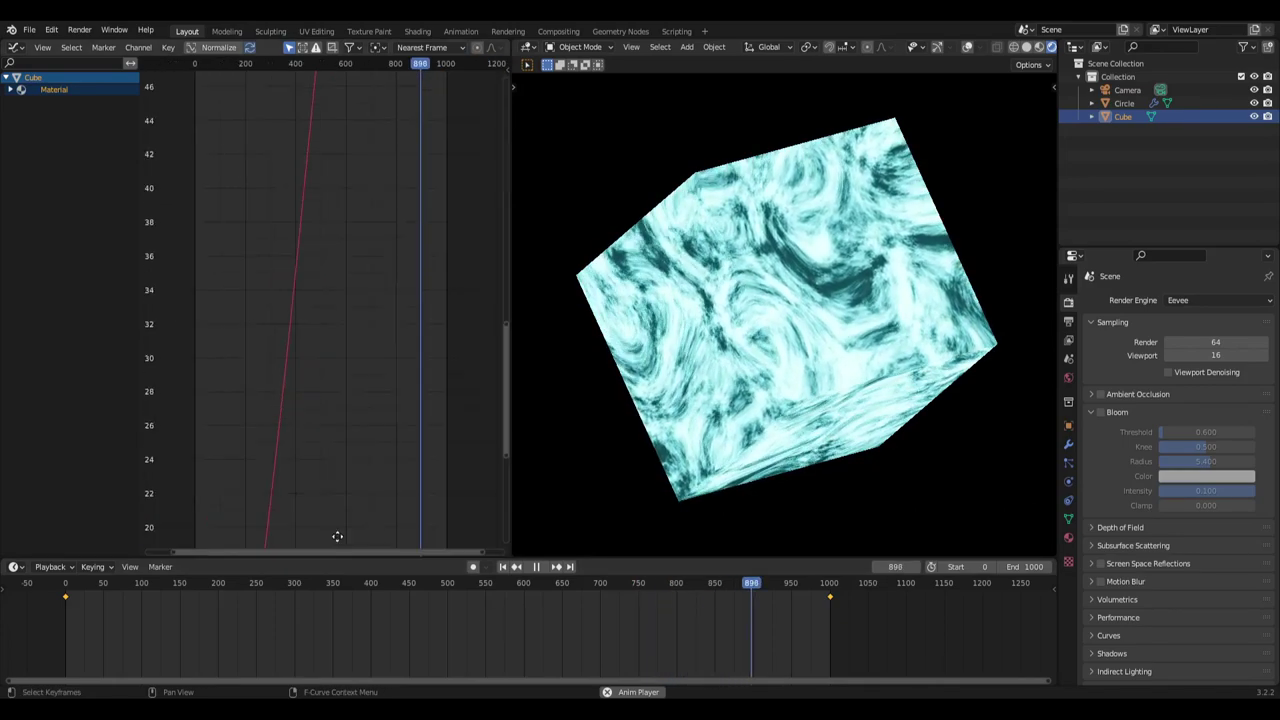
{"action": "middle_click_drag", "start_coordinate": [385, 225], "coordinate": [330, 600]}
{"action": "middle_click_drag", "start_coordinate": [383, 126], "coordinate": [306, 348]}
{"action": "scroll", "coordinate": [432, 395], "scroll_direction": "up", "scroll_amount": 8}
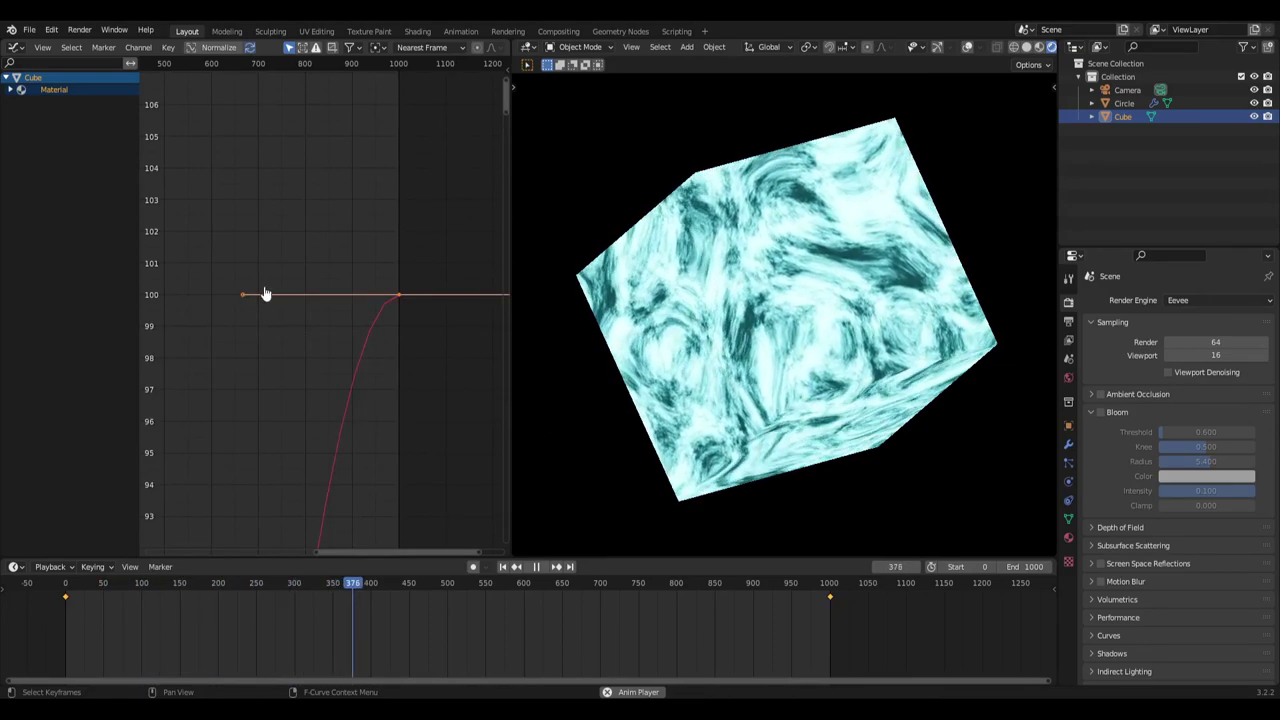
{"action": "right_click", "coordinate": [313, 318]}
{"action": "mouse_move", "coordinate": [312, 313]}
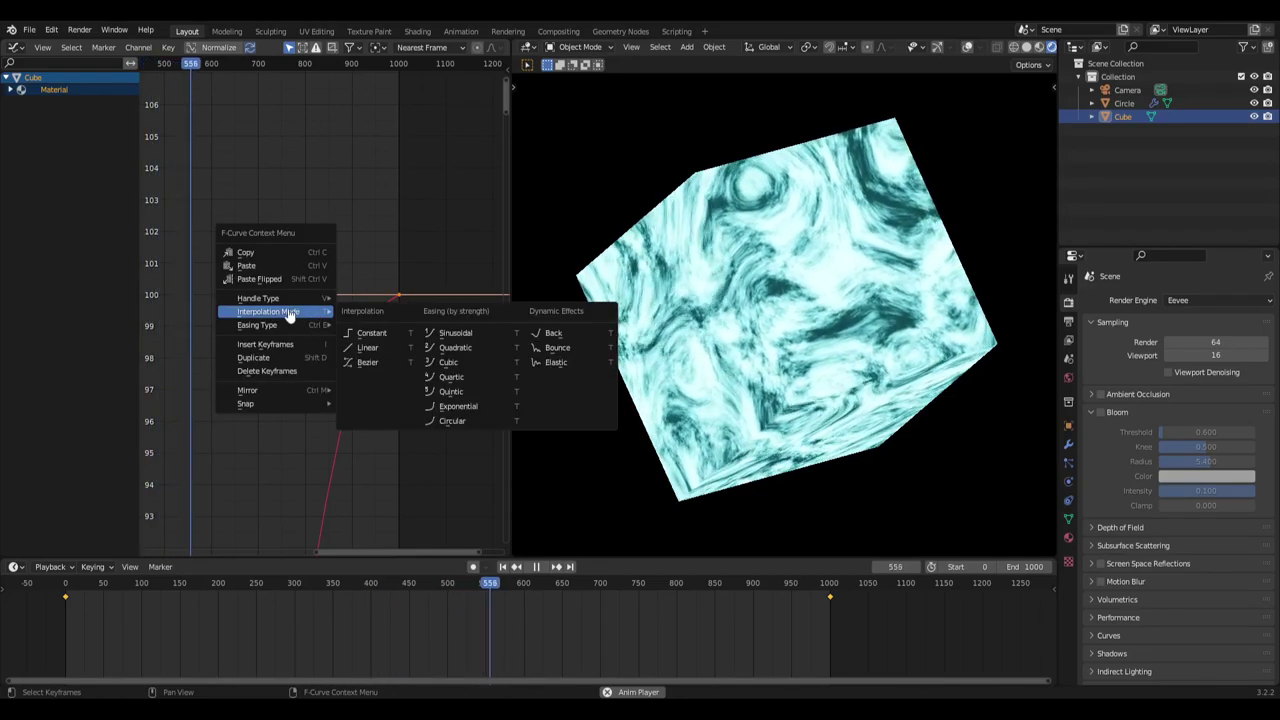
{"action": "left_click", "coordinate": [370, 348]}
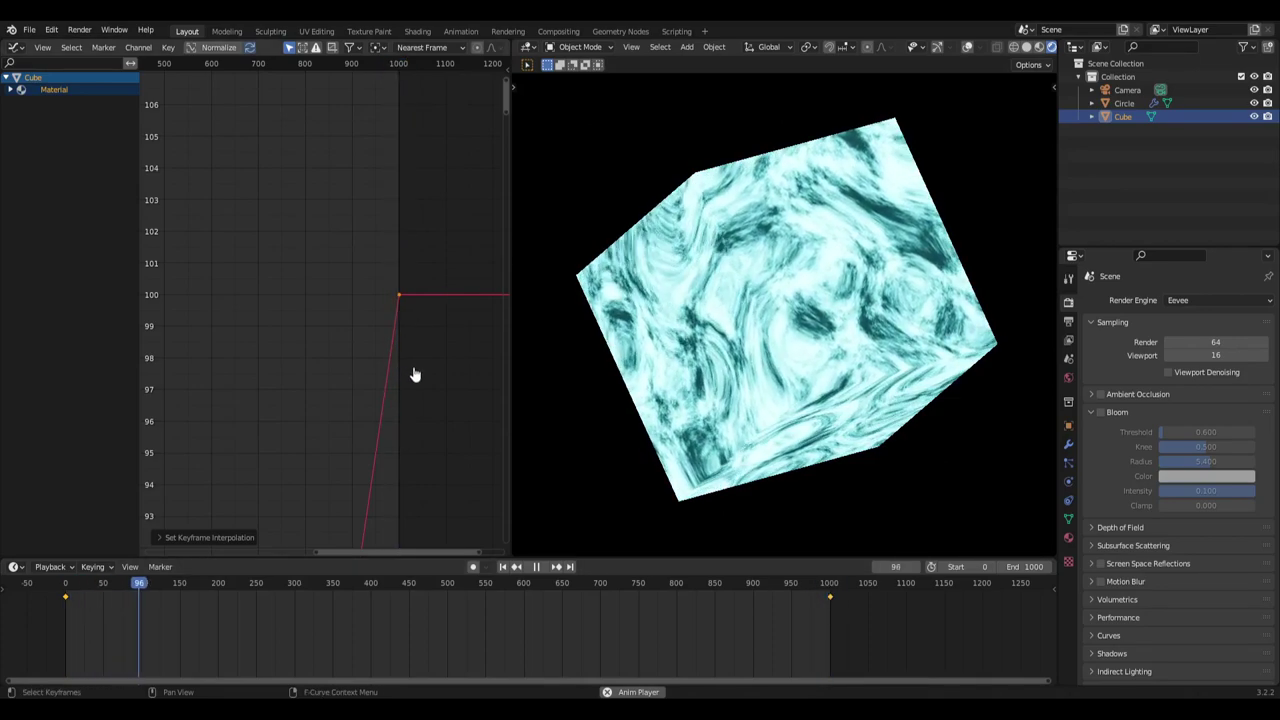
Check the rotation curve from frame 1000 down to frame 0, and switch the area back to the Shader Editor.
{"action": "scroll", "coordinate": [407, 377], "scroll_direction": "down", "scroll_amount": 5}
{"action": "middle_click_drag", "start_coordinate": [358, 485], "coordinate": [420, 296]}
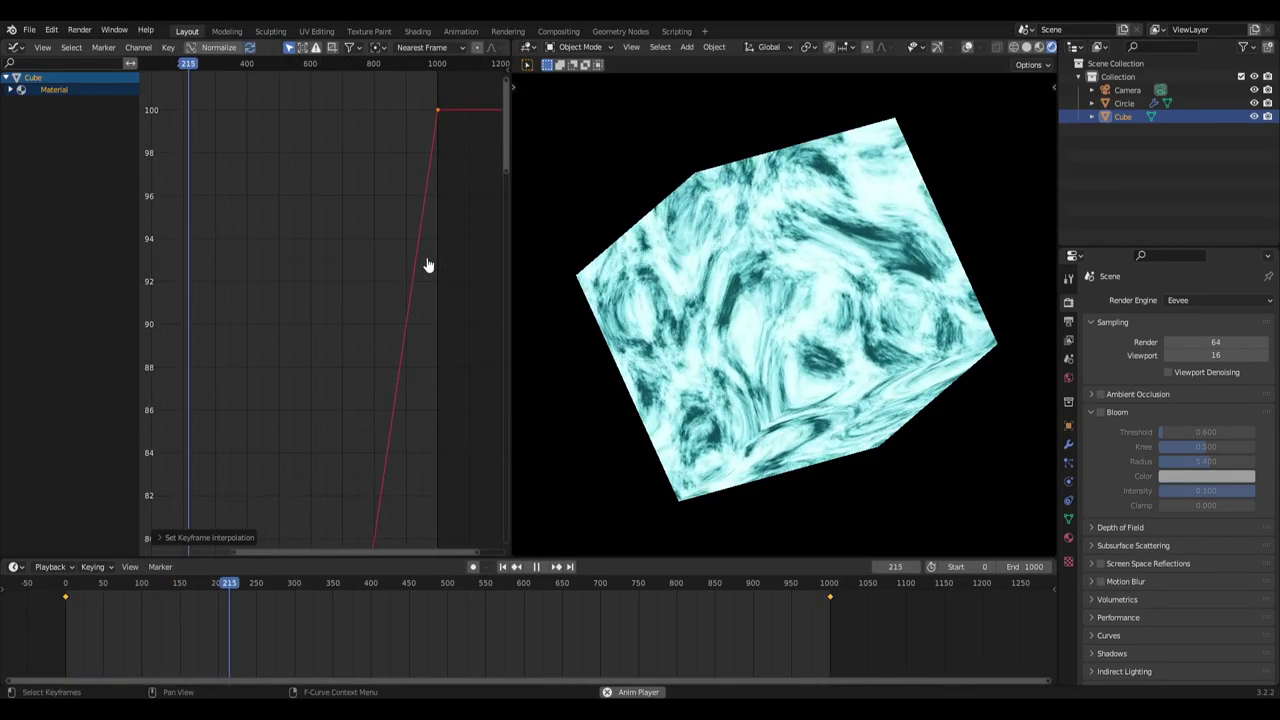
{"action": "middle_click_drag", "start_coordinate": [398, 377], "coordinate": [383, 270]}
{"action": "middle_click_drag", "start_coordinate": [364, 173], "coordinate": [342, 505]}
{"action": "left_click", "coordinate": [15, 48]}
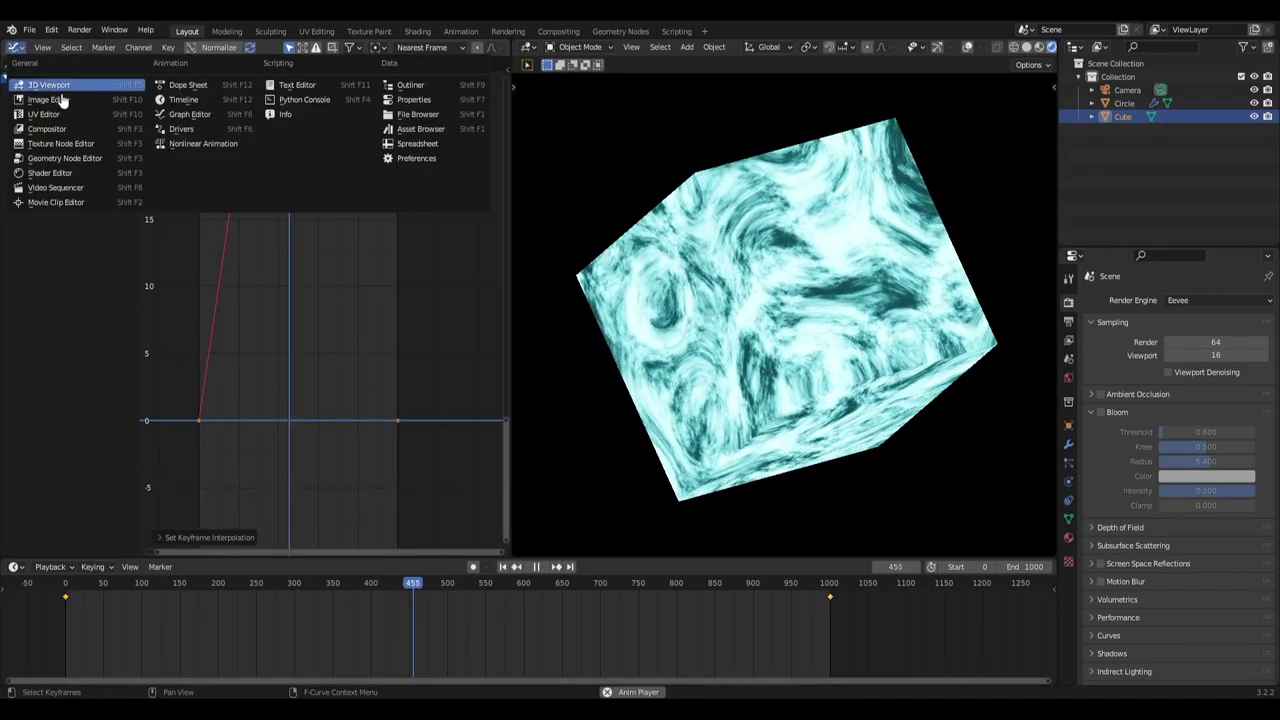
{"action": "left_click", "coordinate": [57, 178]}
Nudge the Hue Saturation Value, Emission and Material Output nodes to tidy the end of the node chain.
{"action": "middle_click_drag", "start_coordinate": [375, 359], "coordinate": [289, 357]}
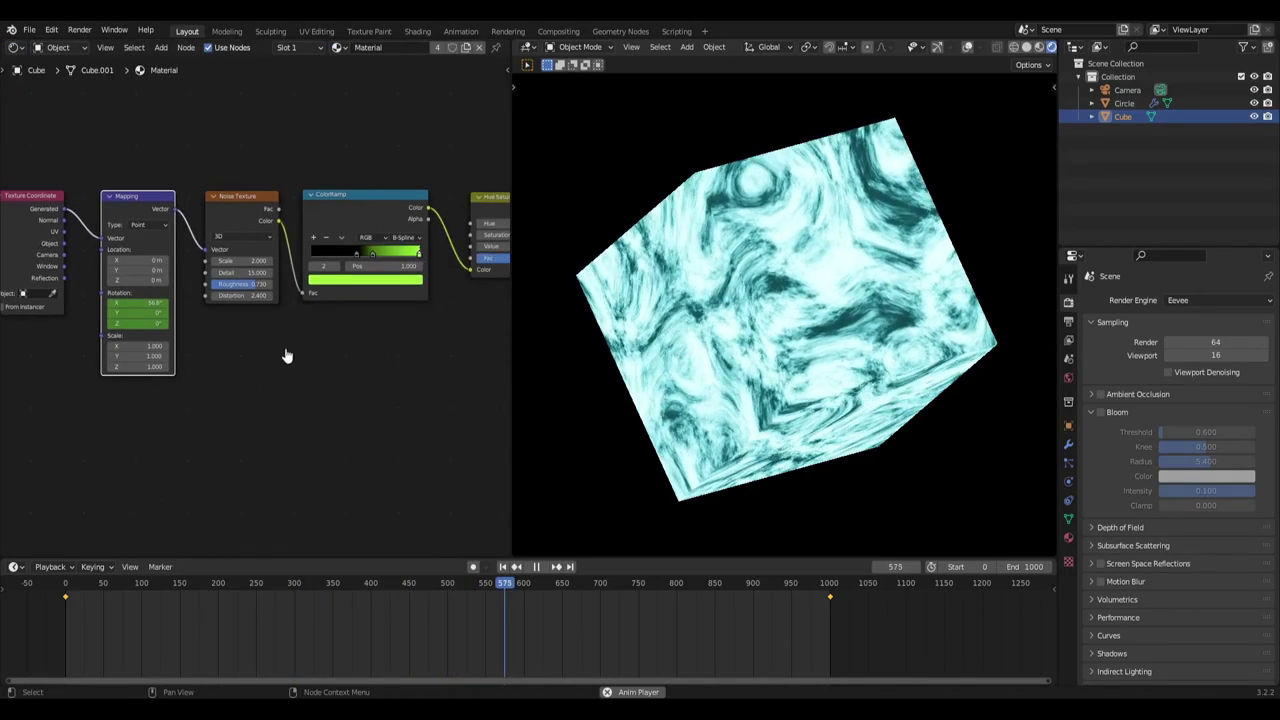
{"action": "middle_click_drag", "start_coordinate": [363, 331], "coordinate": [249, 337]}
{"action": "middle_click_drag", "start_coordinate": [365, 252], "coordinate": [287, 259]}
{"action": "left_click_drag", "start_coordinate": [242, 229], "coordinate": [239, 229]}
{"action": "left_click_drag", "start_coordinate": [334, 233], "coordinate": [329, 233]}
{"action": "left_click_drag", "start_coordinate": [411, 227], "coordinate": [405, 222]}
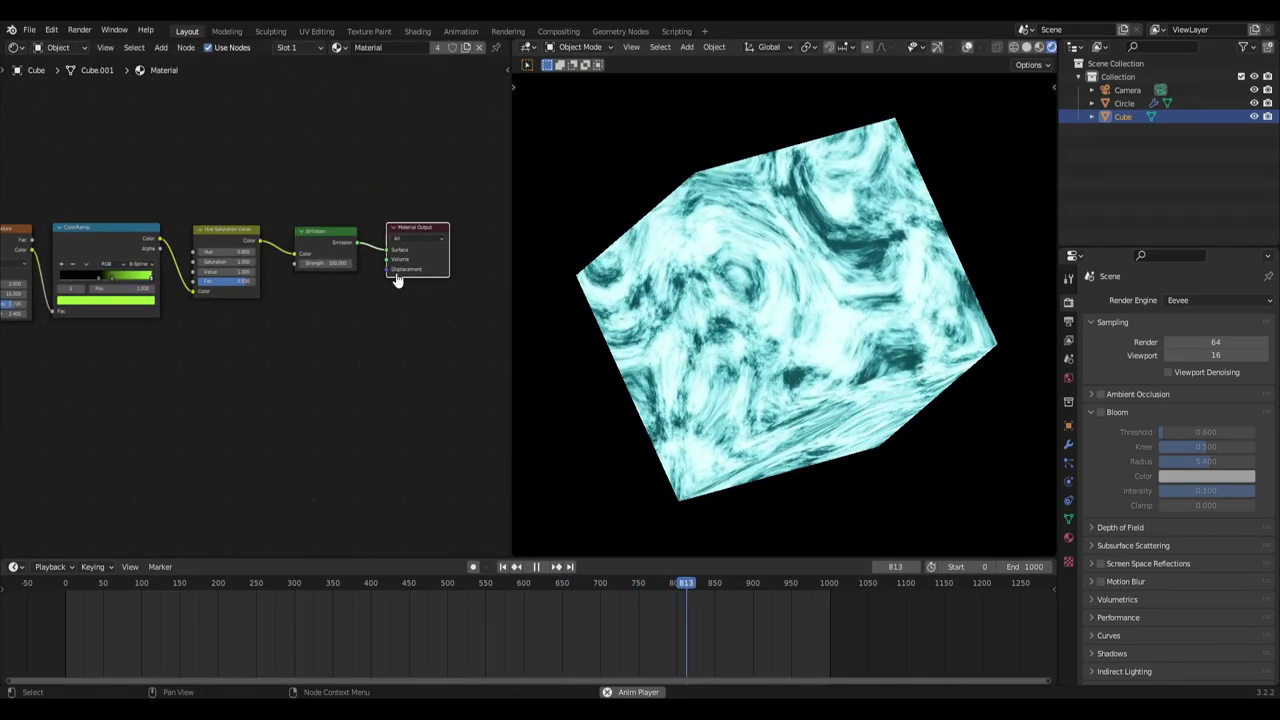
Enable Bloom in the Eevee render settings.
{"action": "scroll", "coordinate": [403, 270], "scroll_direction": "down", "scroll_amount": 1}
{"action": "left_click", "coordinate": [1102, 413]}
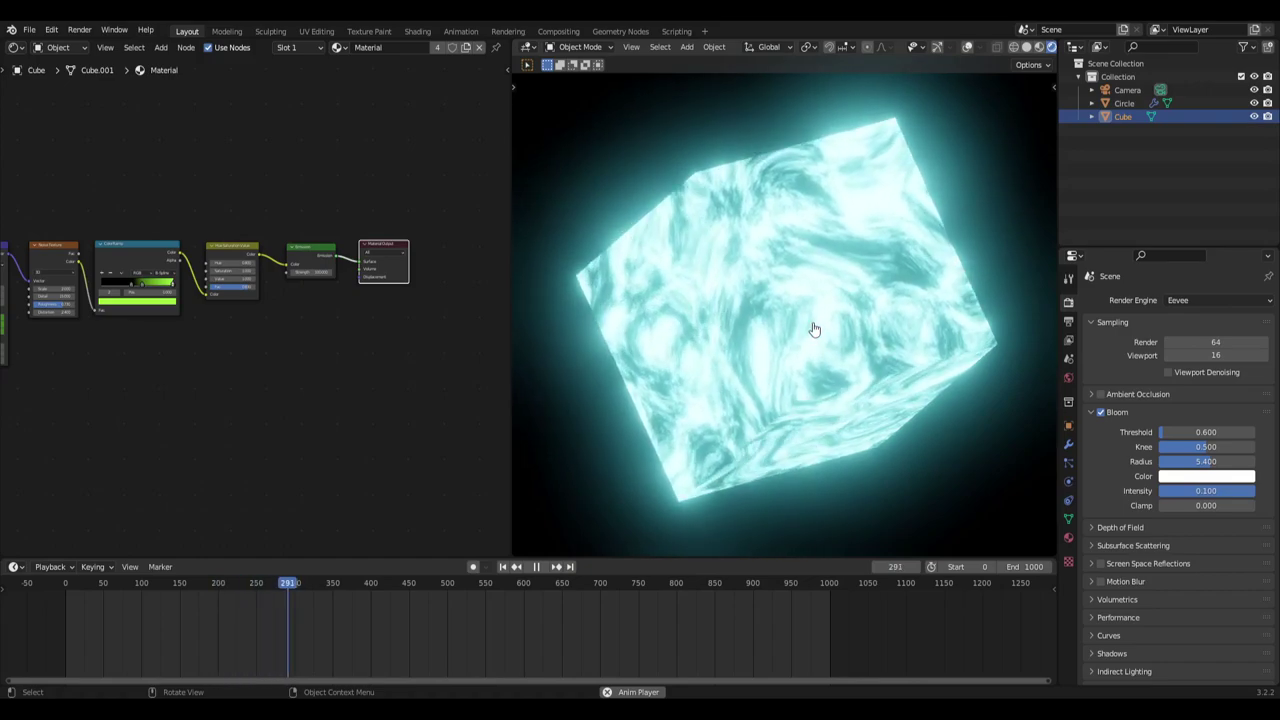
Delete the cube from the scene and check the glowing ring through the camera view.
{"action": "key", "text": "Delete"}
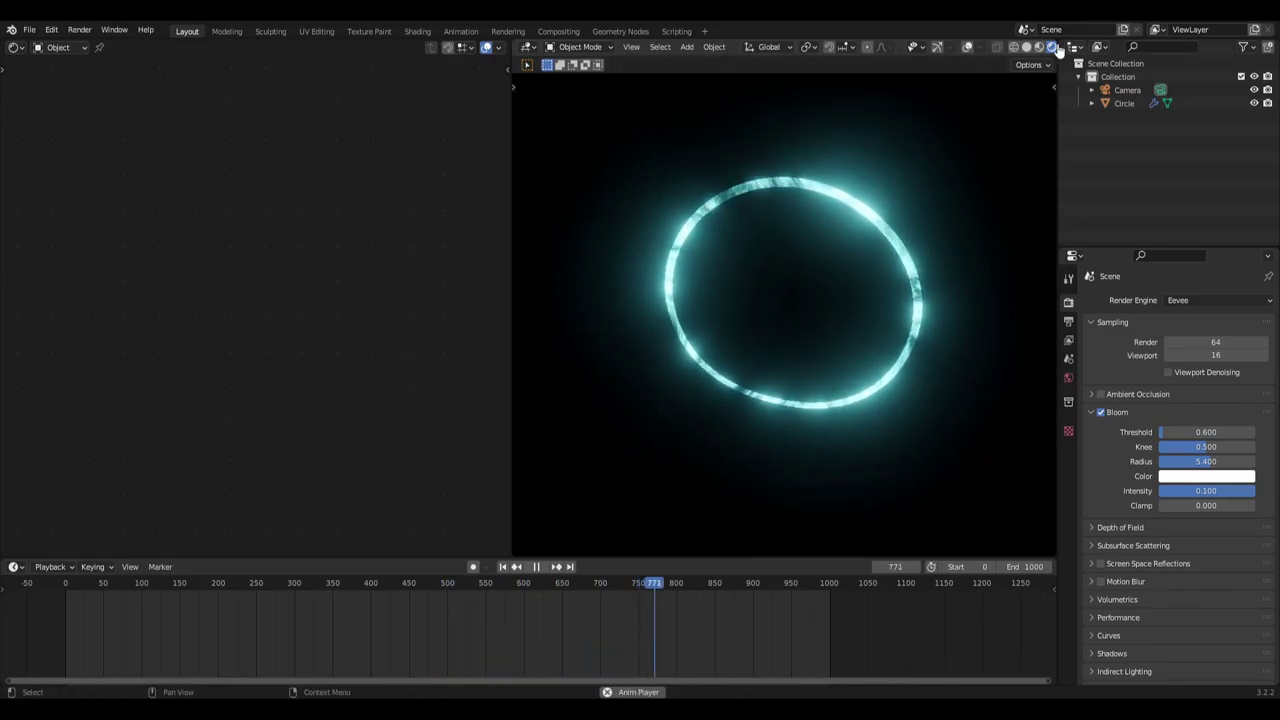
{"action": "key", "text": "KP_0"}
{"action": "key", "text": "KP_0"}
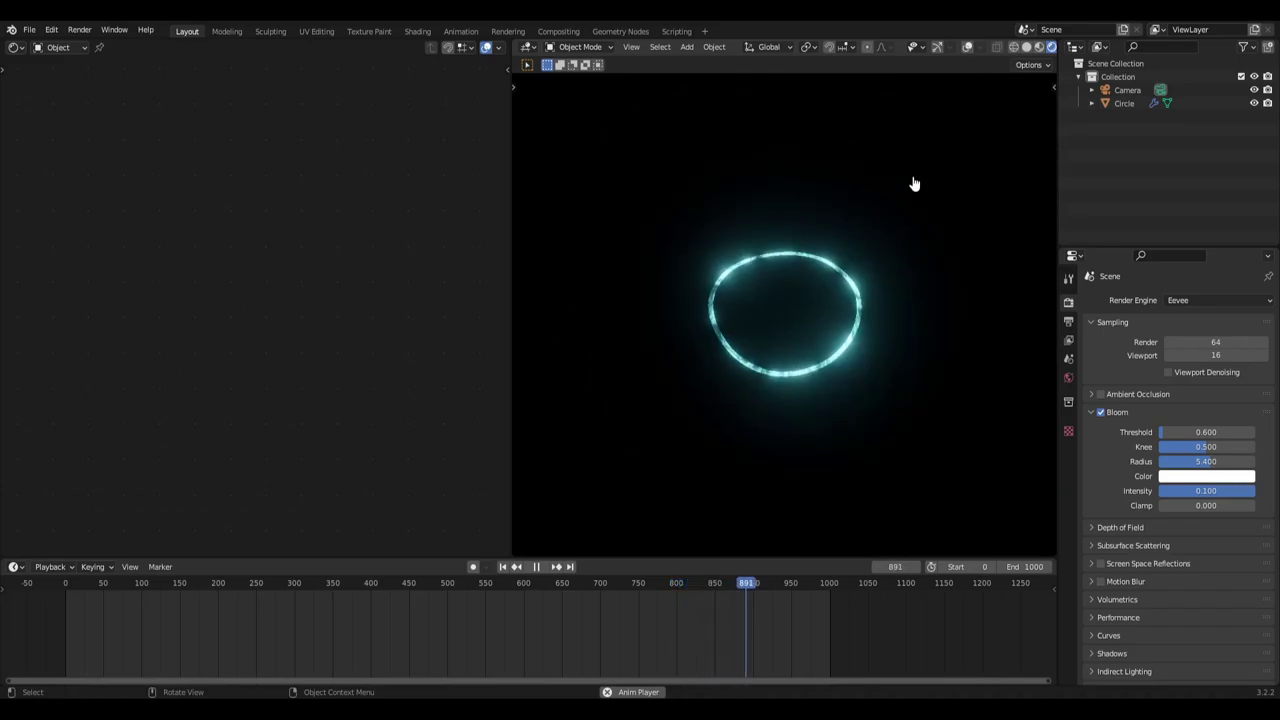
Show the viewport overlays and switch the 3D viewport to Solid shading.
{"action": "left_click", "coordinate": [967, 47]}
{"action": "middle_click_drag", "start_coordinate": [920, 256], "coordinate": [929, 291]}
{"action": "scroll", "coordinate": [909, 268], "scroll_direction": "down", "scroll_amount": 6}
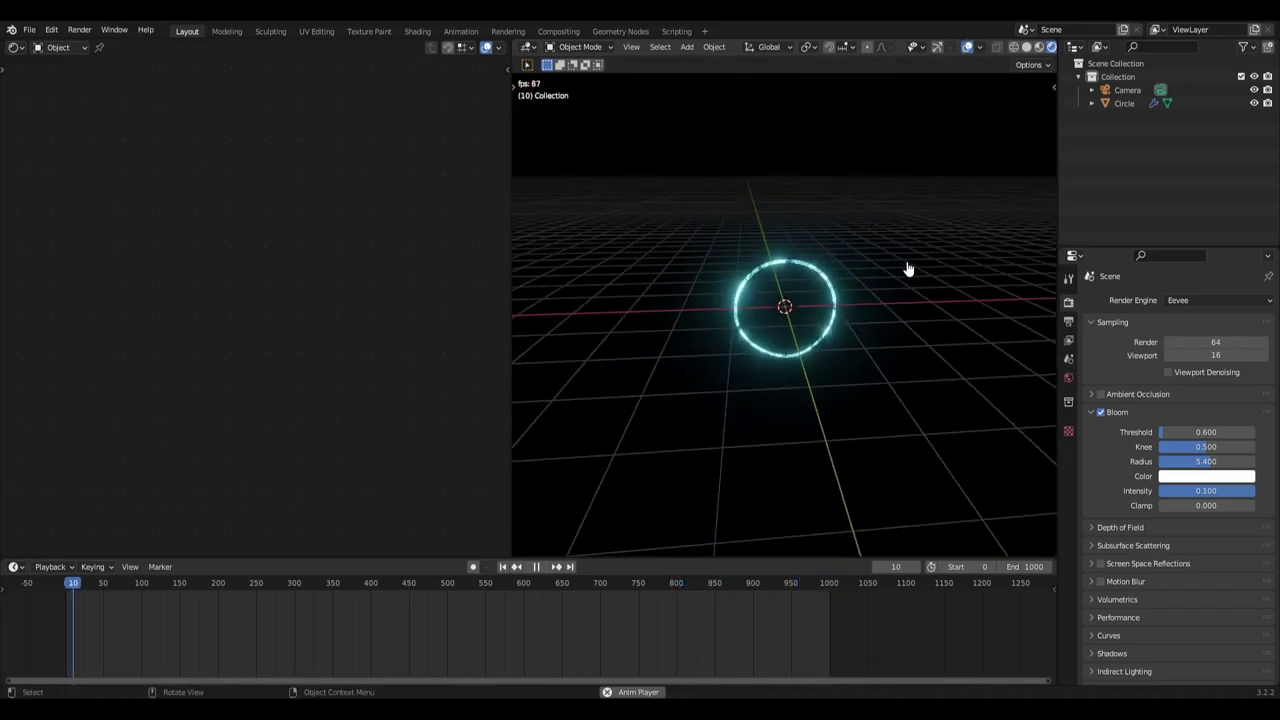
{"action": "scroll", "coordinate": [873, 306], "scroll_direction": "up", "scroll_amount": 4}
{"action": "left_click", "coordinate": [1026, 47]}
{"action": "middle_click_drag", "start_coordinate": [854, 316], "coordinate": [823, 320]}
Add a mesh circle at the world origin.
{"action": "key", "text": "shift+a"}
{"action": "mouse_move", "coordinate": [826, 320]}
{"action": "left_click", "coordinate": [906, 345]}
{"action": "middle_click_drag", "start_coordinate": [906, 345], "coordinate": [908, 317]}
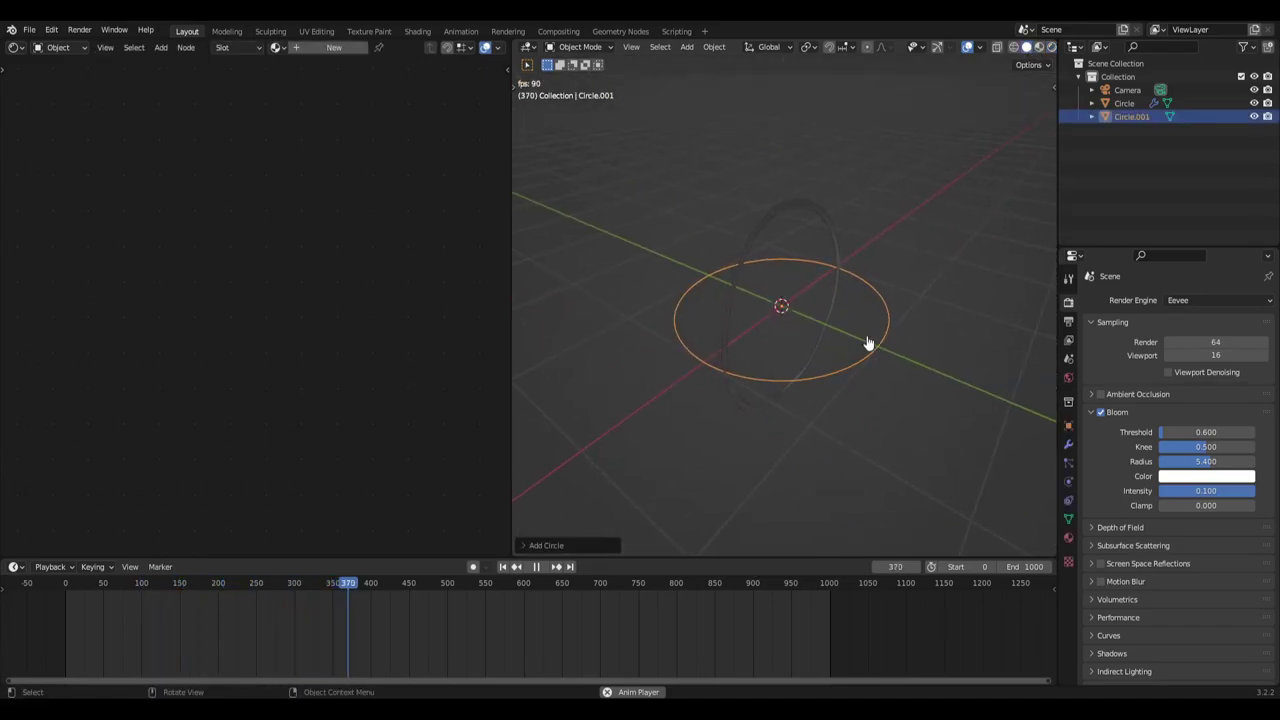
Extrude the new circle's edges and scale them inward to about 0.956 to form a thin flat ring.
{"action": "left_click", "coordinate": [529, 546]}
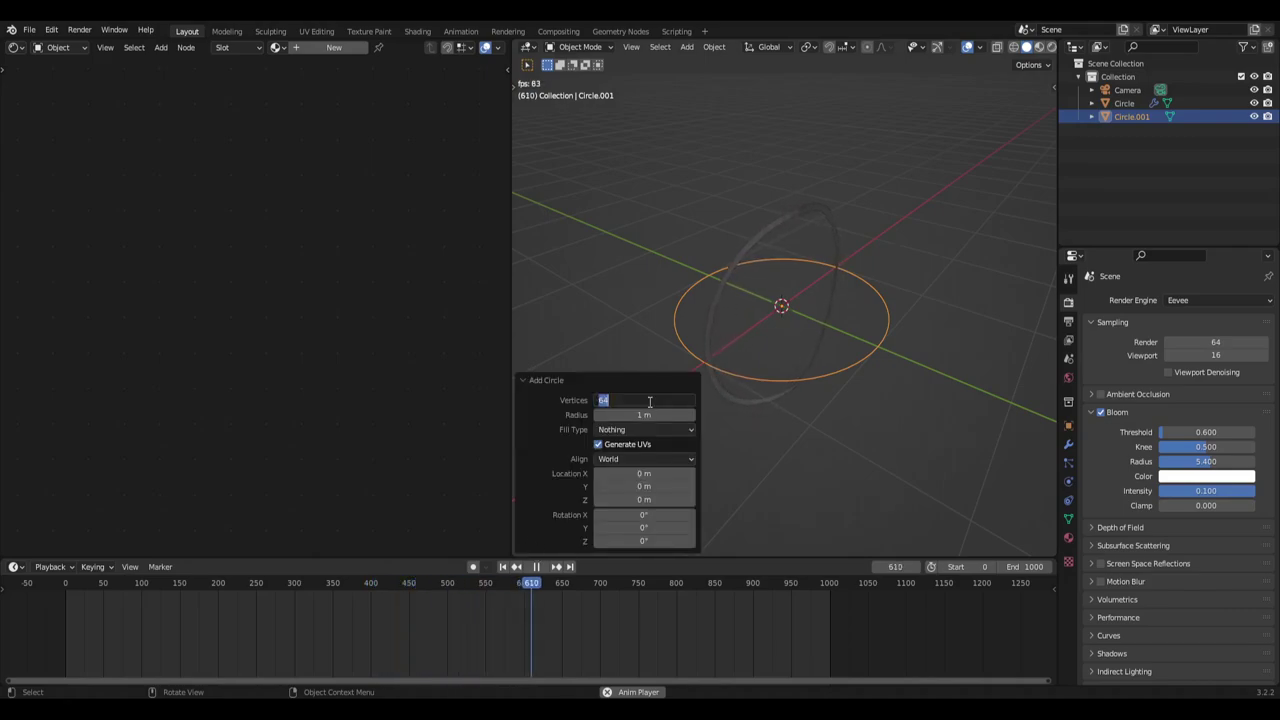
{"action": "middle_click_drag", "start_coordinate": [985, 285], "coordinate": [914, 343]}
{"action": "key", "text": "Tab"}
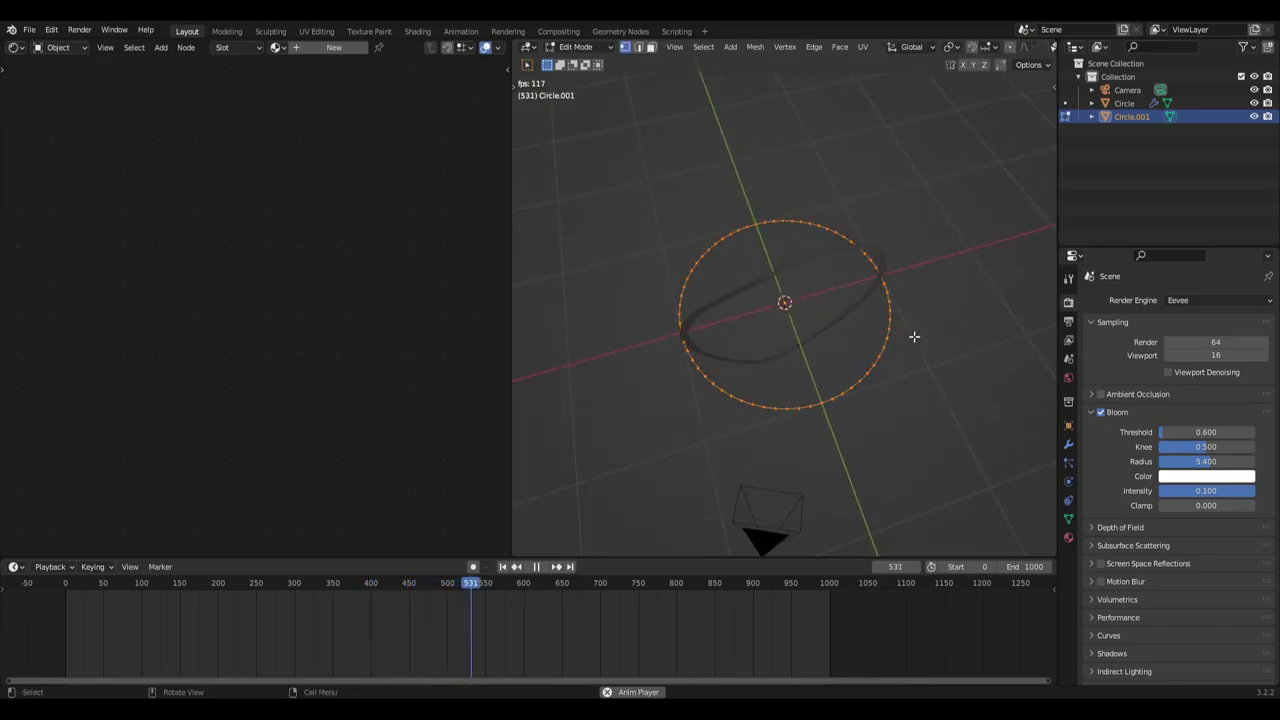
{"action": "key", "text": "e"}
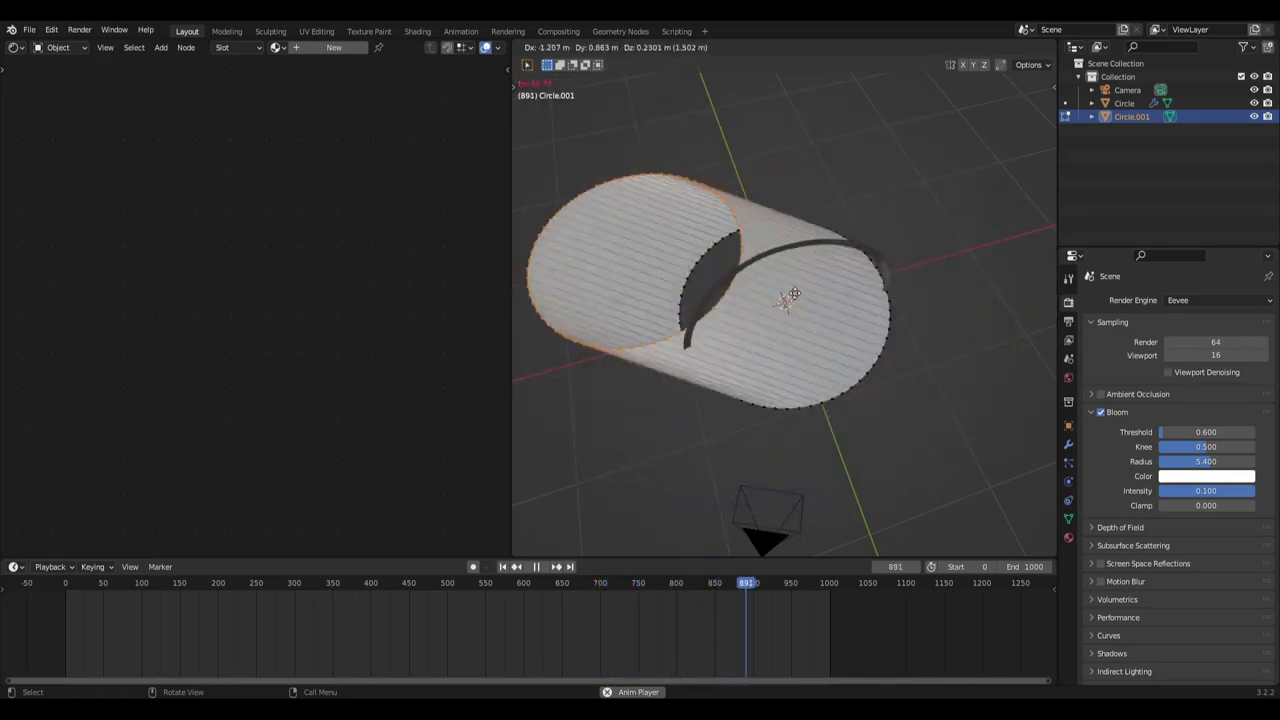
{"action": "right_click", "coordinate": [940, 330]}
{"action": "key", "text": "s"}
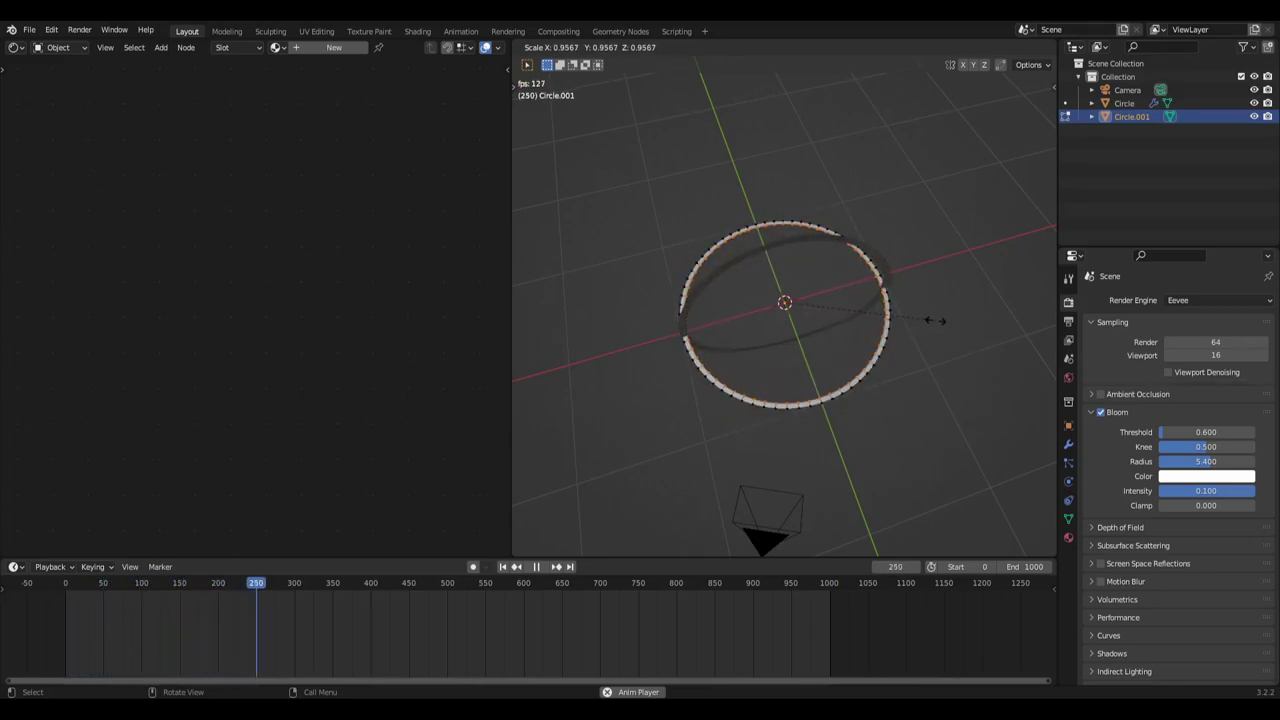
{"action": "left_click", "coordinate": [934, 318]}
{"action": "scroll", "coordinate": [926, 328], "scroll_direction": "up", "scroll_amount": 4}
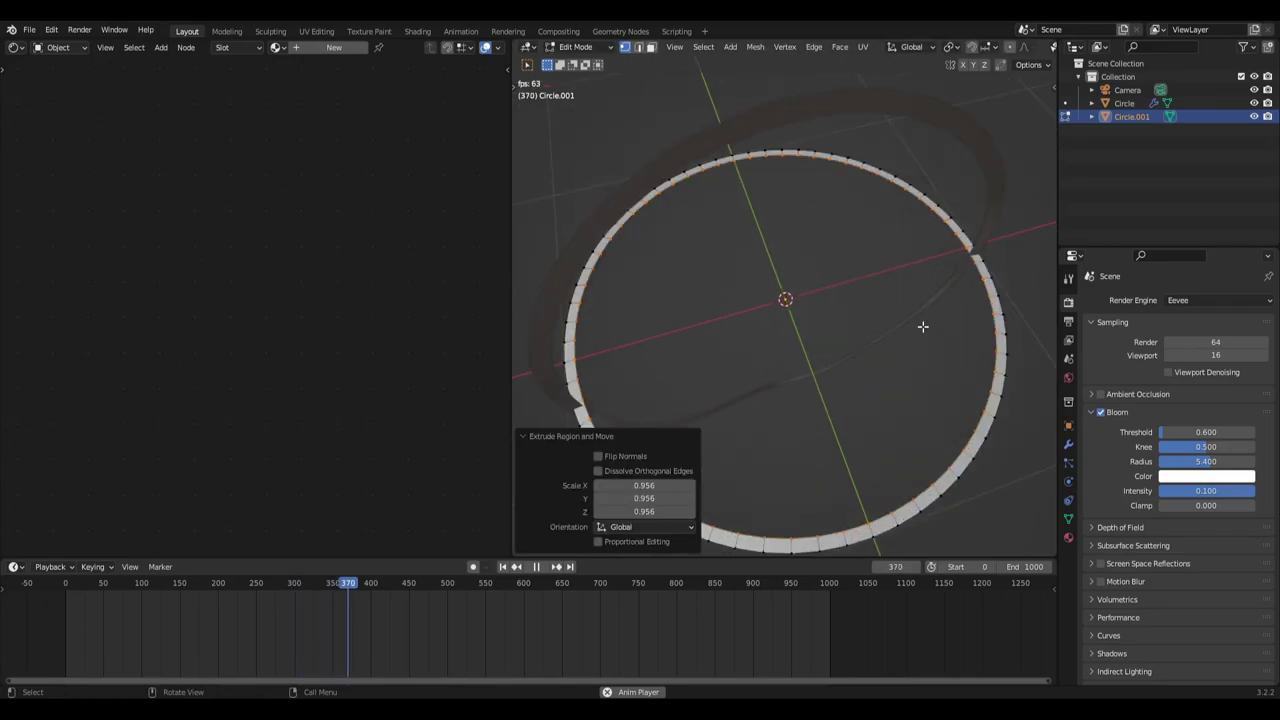
{"action": "key", "text": "Tab"}
{"action": "scroll", "coordinate": [924, 336], "scroll_direction": "down", "scroll_amount": 3}
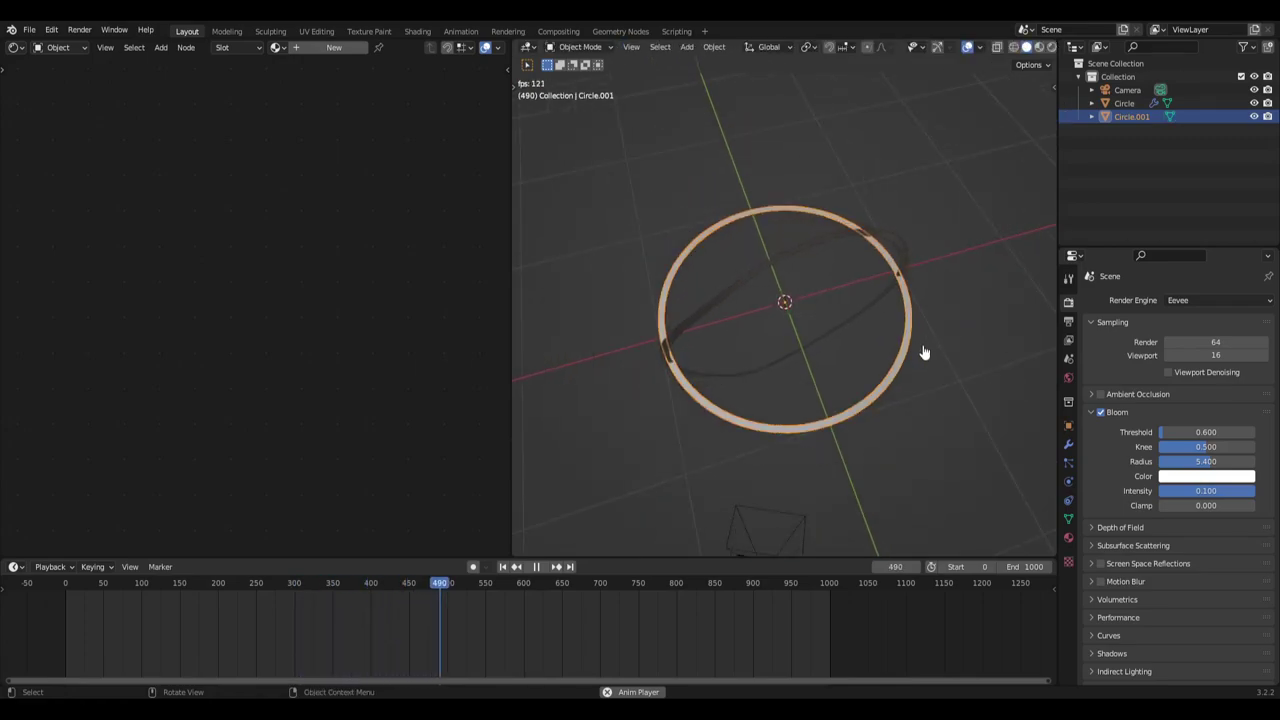
Rotate the new ring 90° about the global X axis and move it about -1.55, 0.57, 0.93 m away from the existing ring.
{"action": "key", "text": "r"}
{"action": "key", "text": "x"}
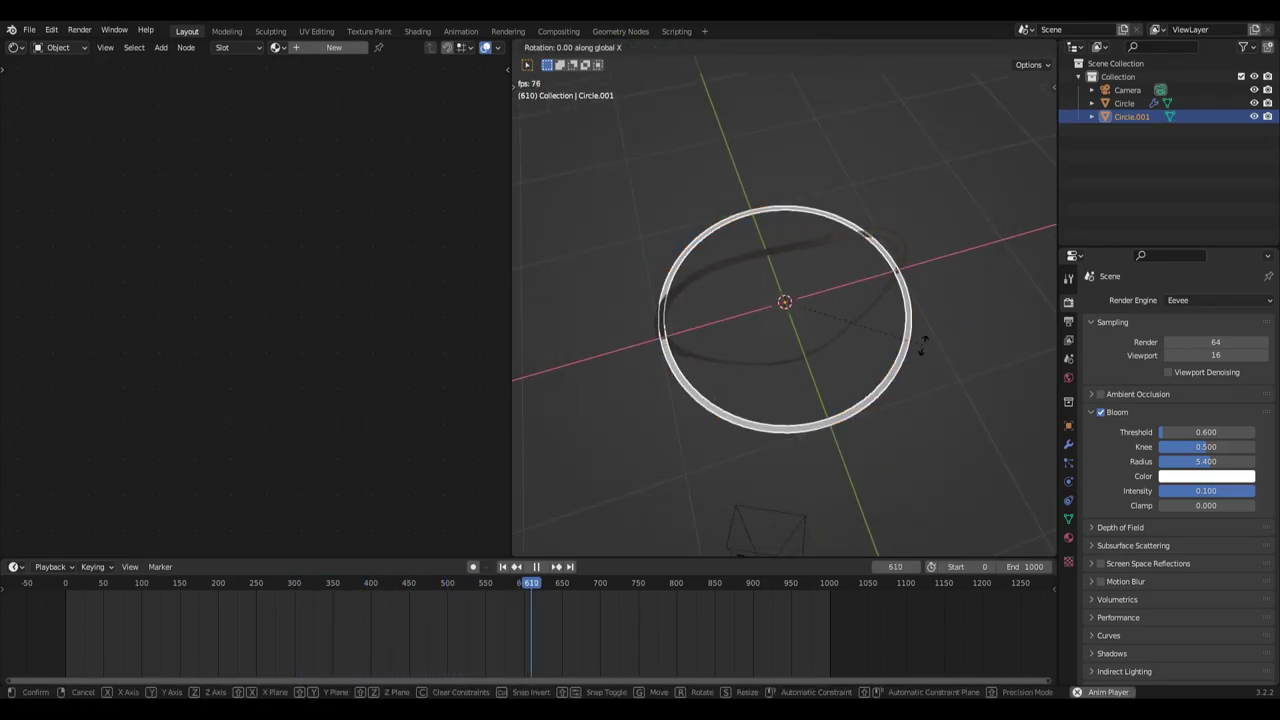
{"action": "key", "text": "Return"}
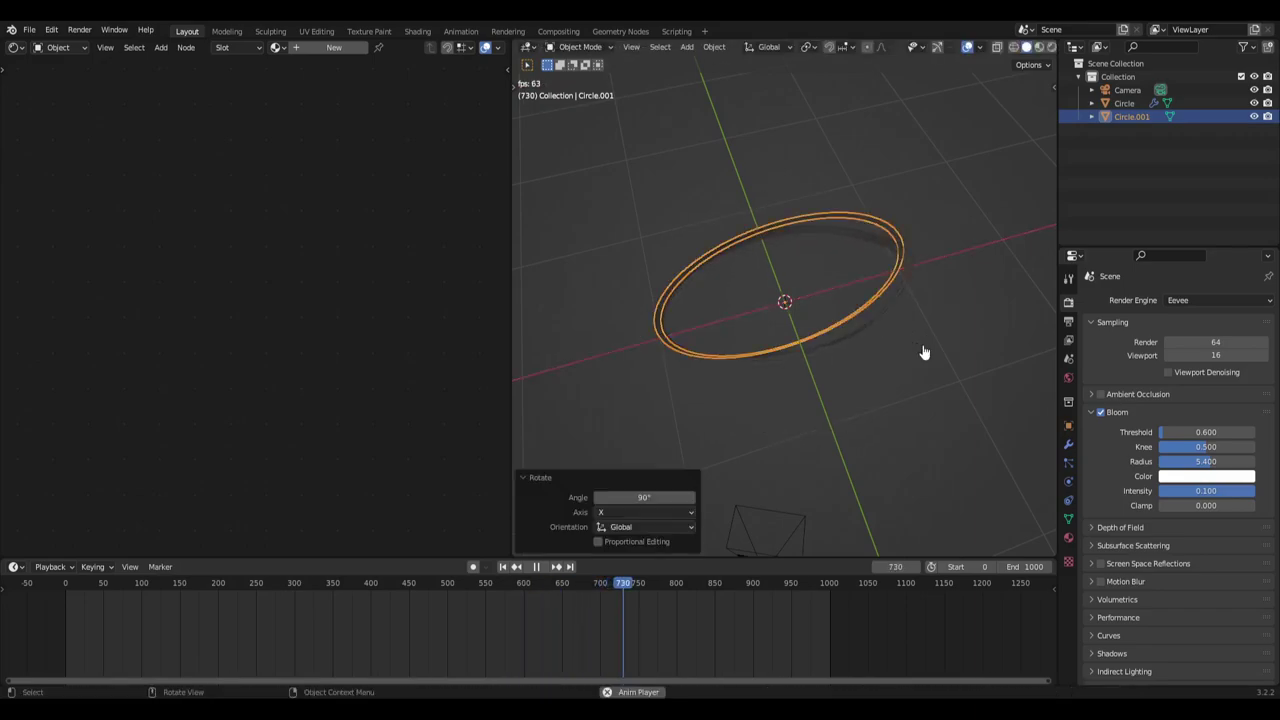
{"action": "middle_click_drag", "start_coordinate": [877, 344], "coordinate": [900, 294]}
{"action": "key", "text": "g"}
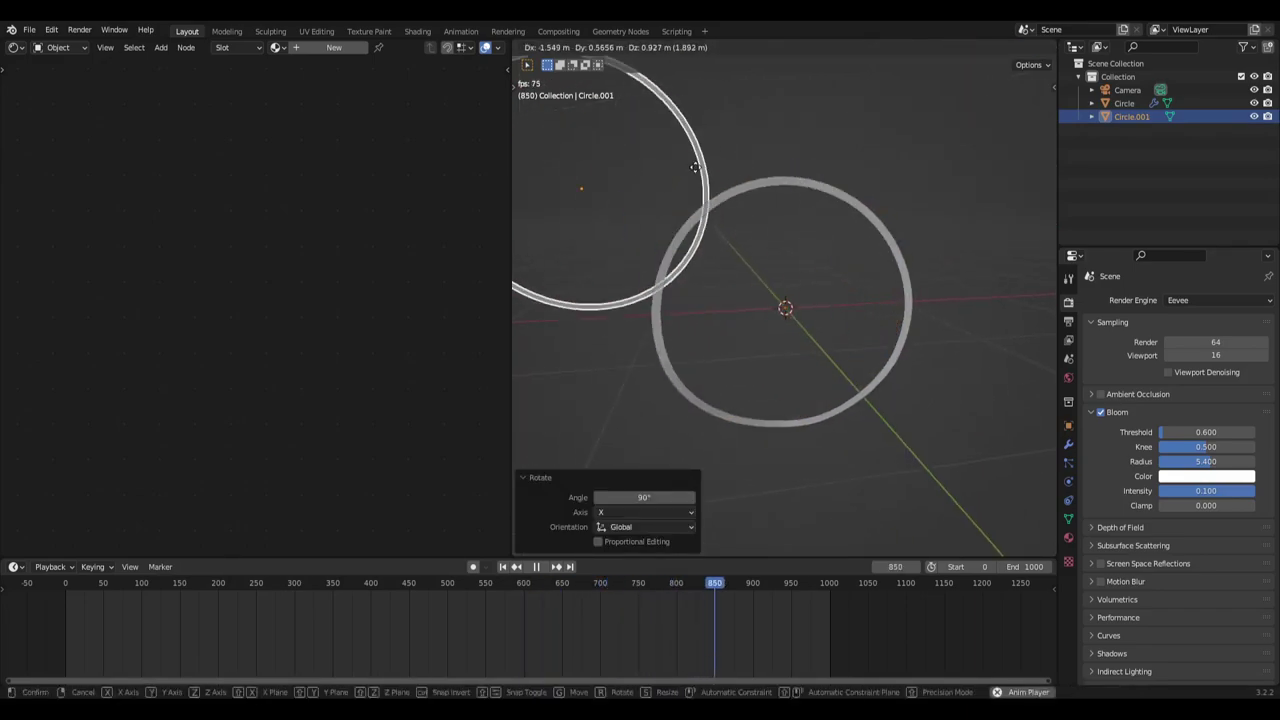
{"action": "left_click", "coordinate": [738, 227]}
{"action": "middle_click_drag", "start_coordinate": [738, 227], "coordinate": [883, 296], "text": "shift"}
Assign the existing material named Material to the new ring and display the viewport in Rendered shading.
{"action": "left_click", "coordinate": [1068, 537]}
{"action": "left_click", "coordinate": [1092, 357]}
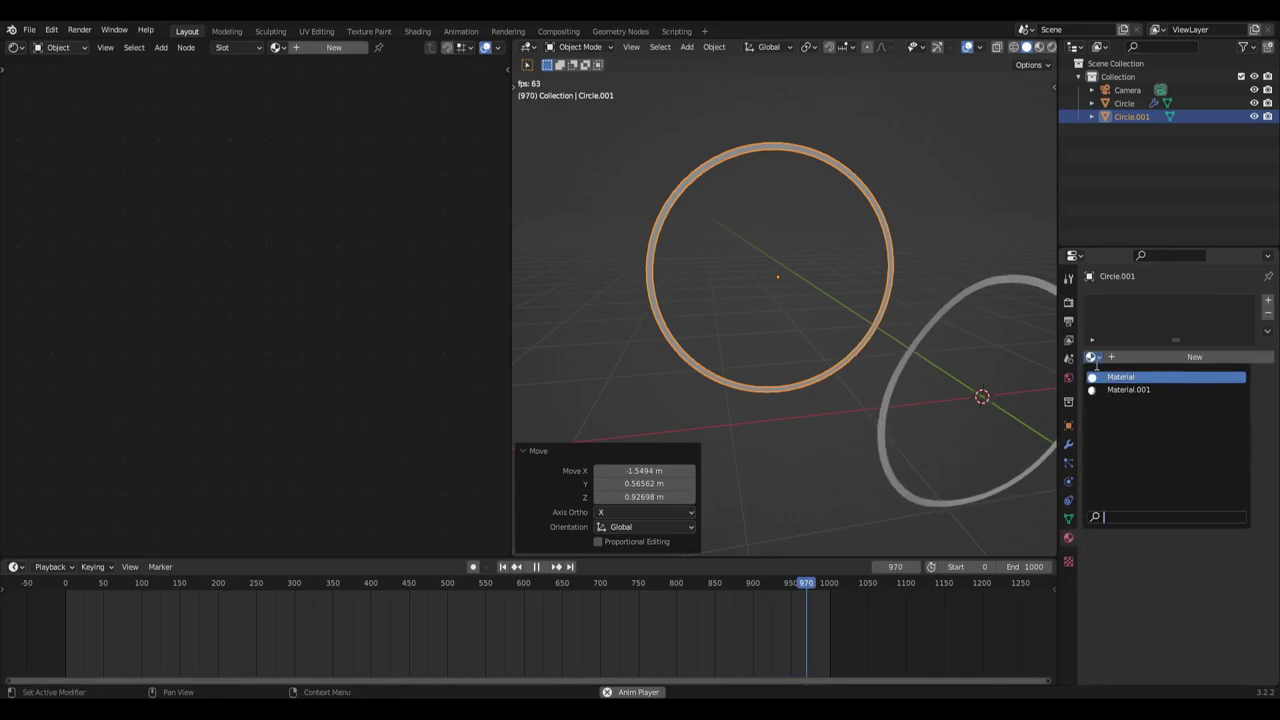
{"action": "left_click", "coordinate": [1122, 377]}
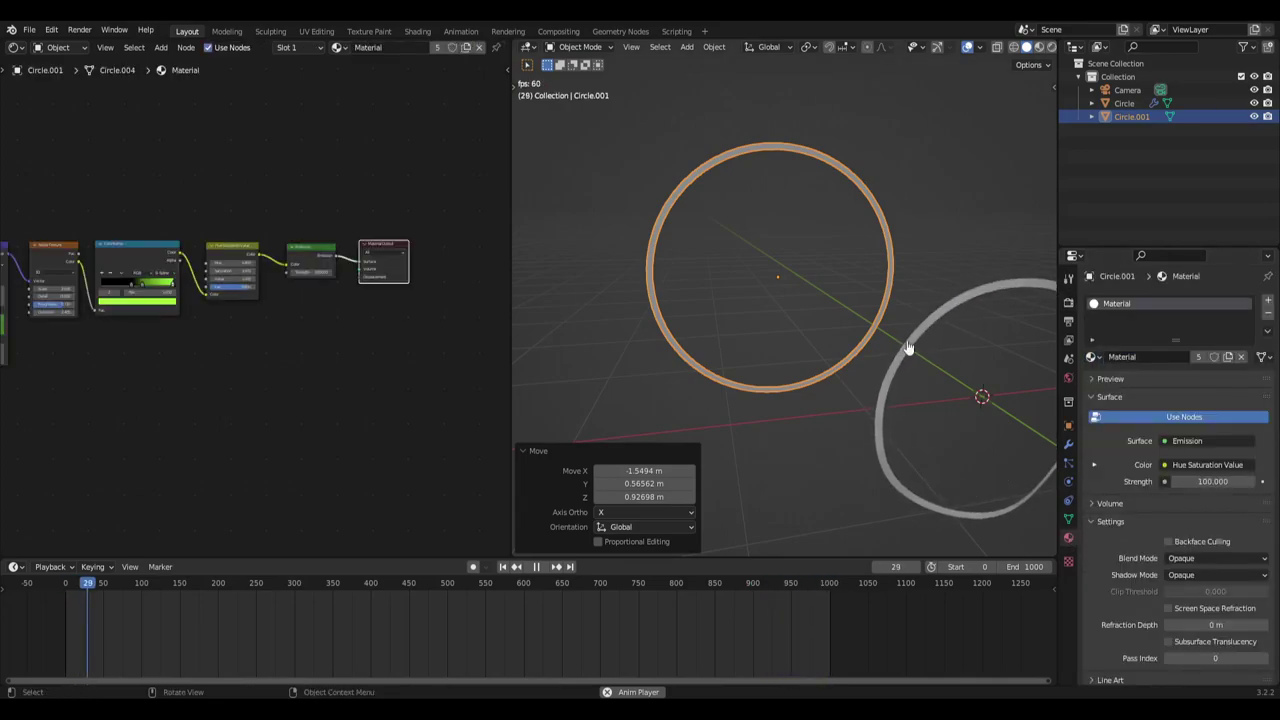
{"action": "left_click", "coordinate": [1031, 47]}
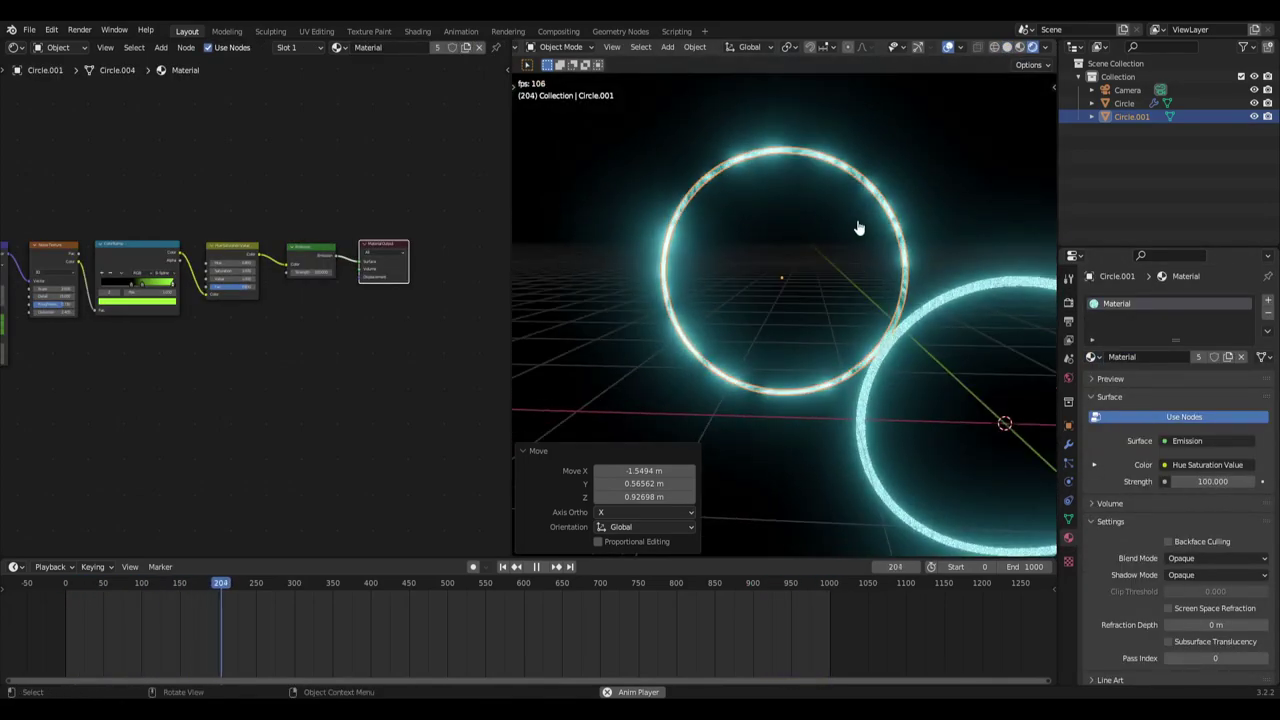
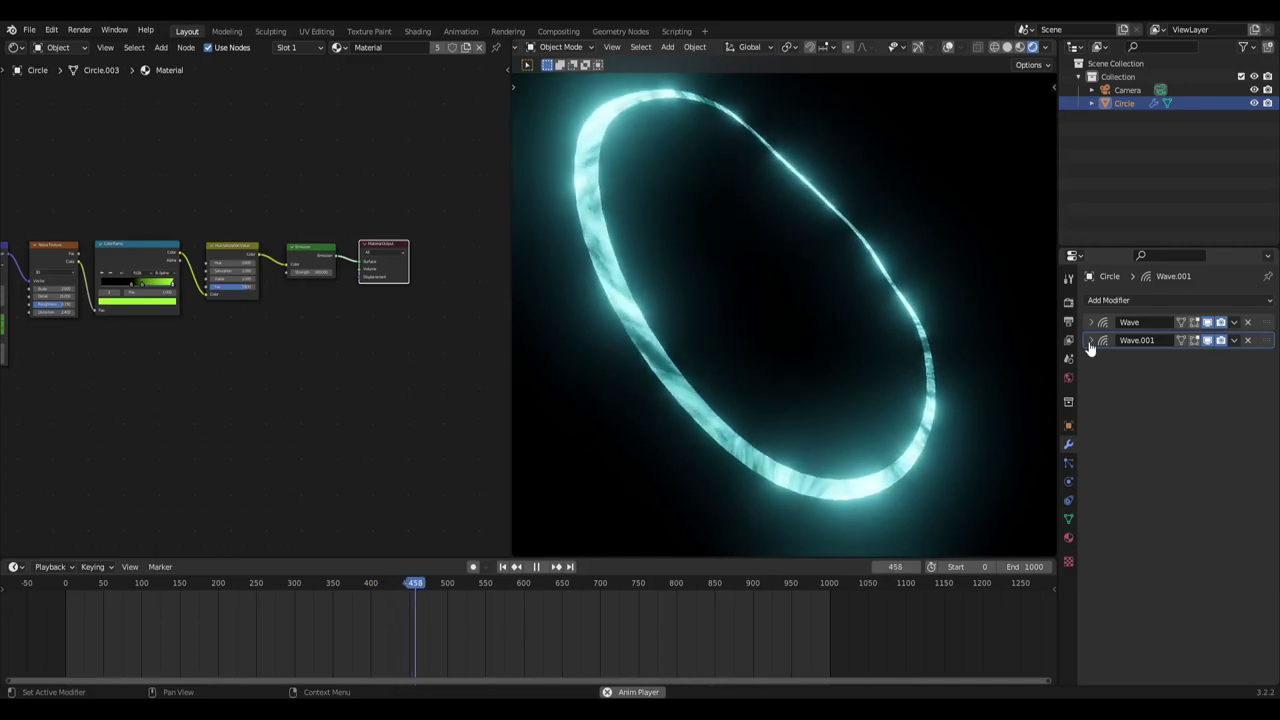
Examine the motion, size and time settings of the original ring's two Wave modifiers.
{"action": "left_click", "coordinate": [1090, 341]}
{"action": "left_click", "coordinate": [1090, 341]}
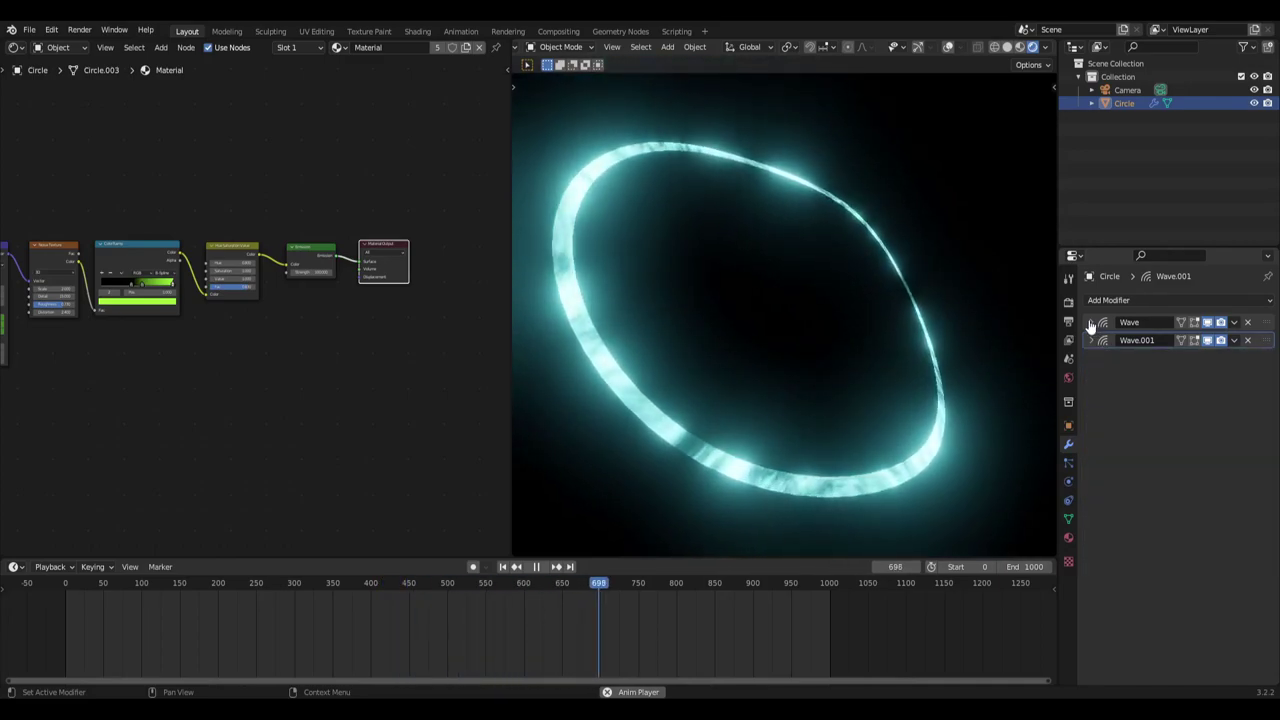
{"action": "left_click", "coordinate": [1091, 323]}
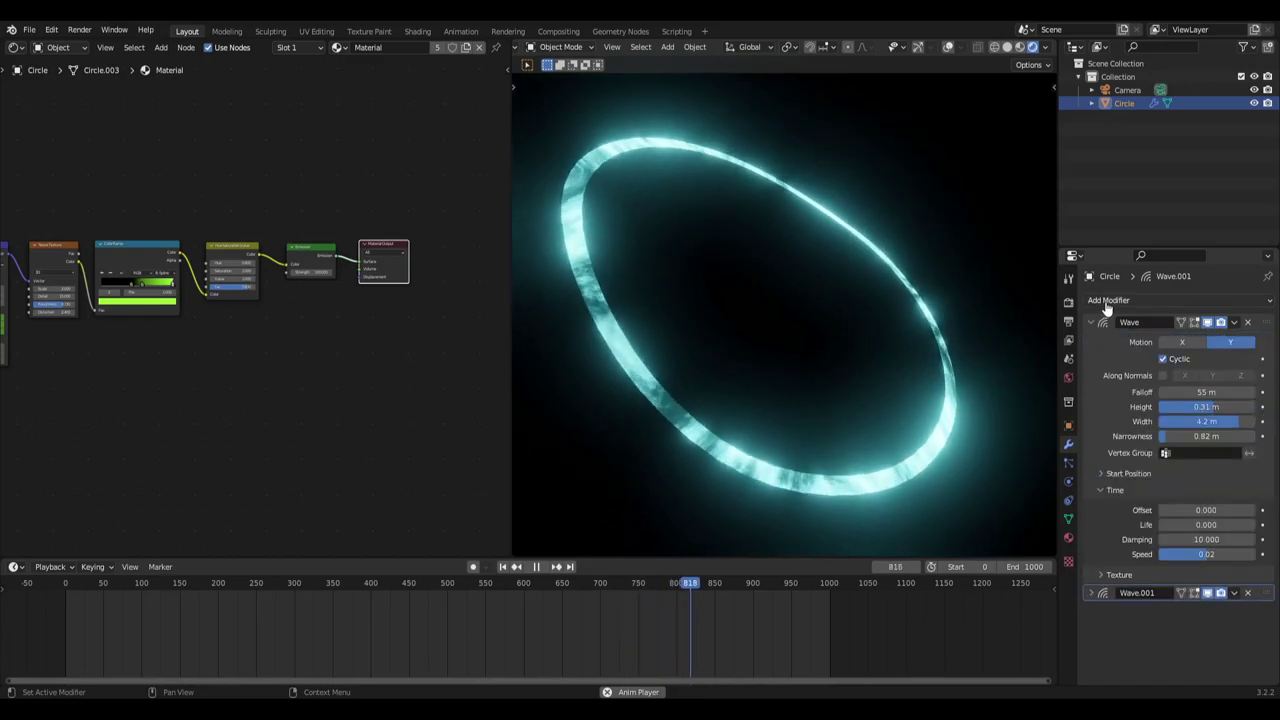
{"action": "left_click", "coordinate": [1108, 300]}
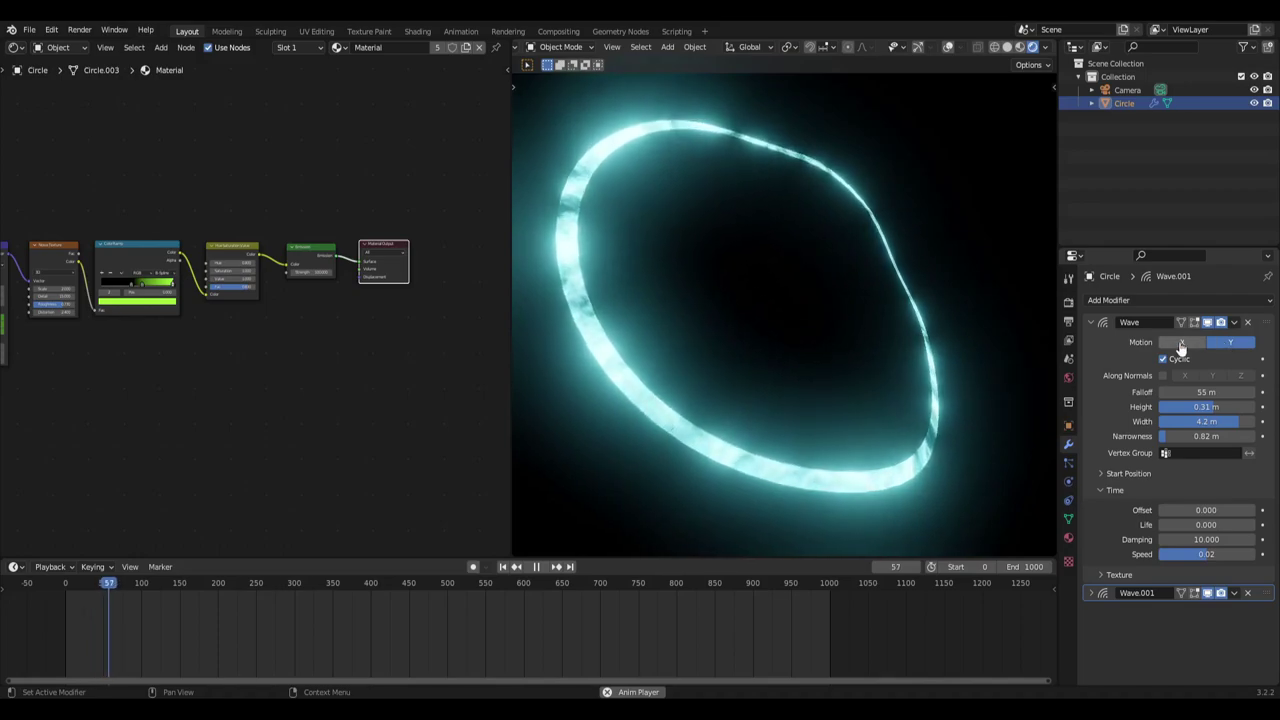
{"action": "left_click", "coordinate": [1181, 348]}
{"action": "left_click", "coordinate": [1181, 342]}
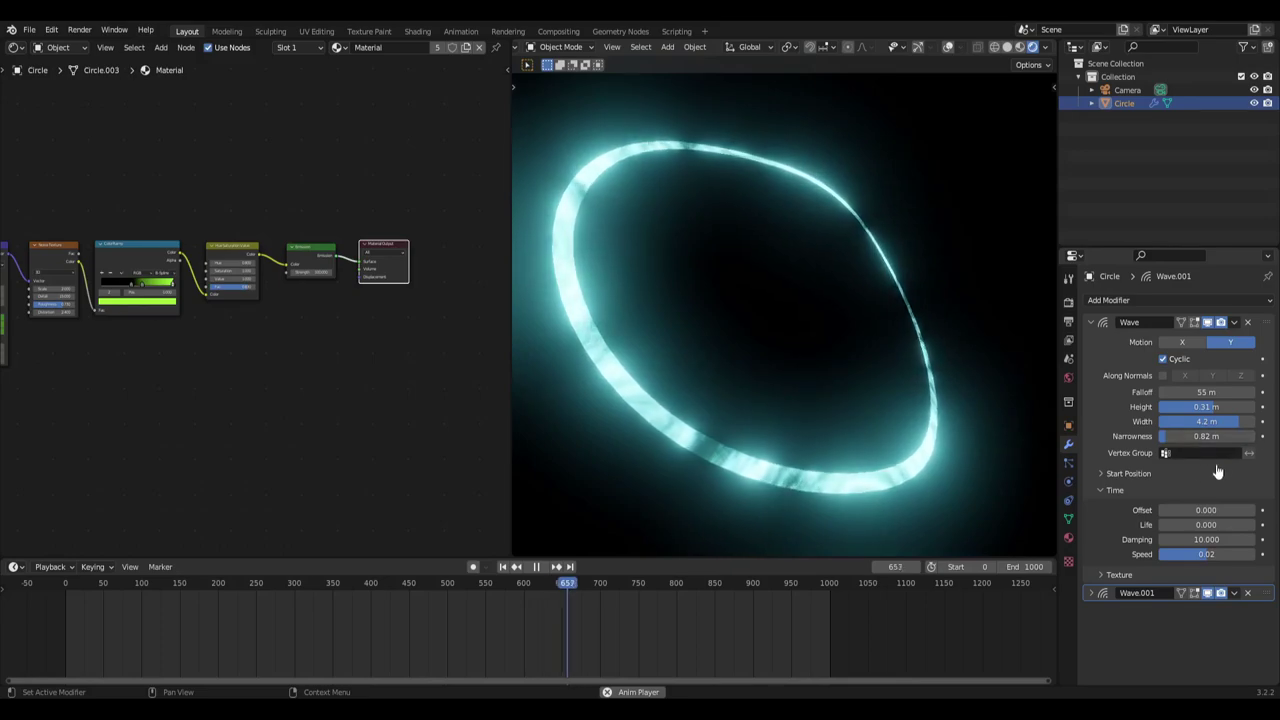
{"action": "left_click", "coordinate": [1114, 491]}
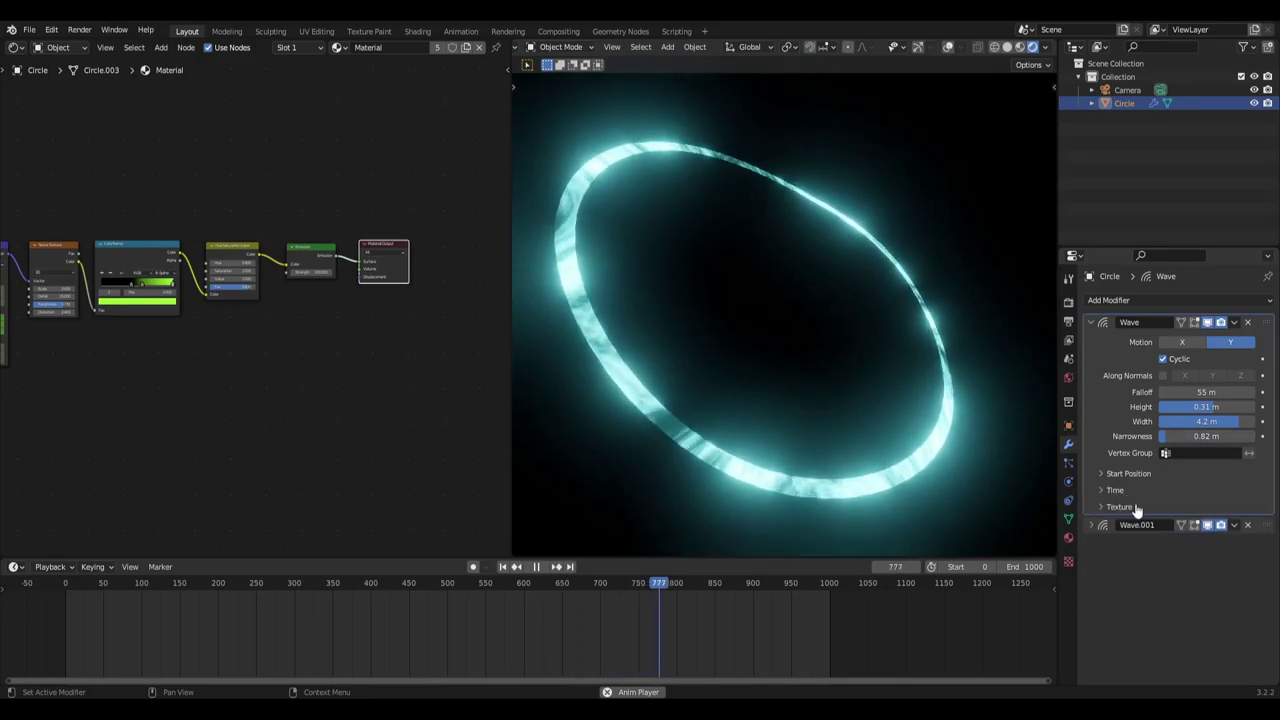
{"action": "left_click", "coordinate": [1115, 490]}
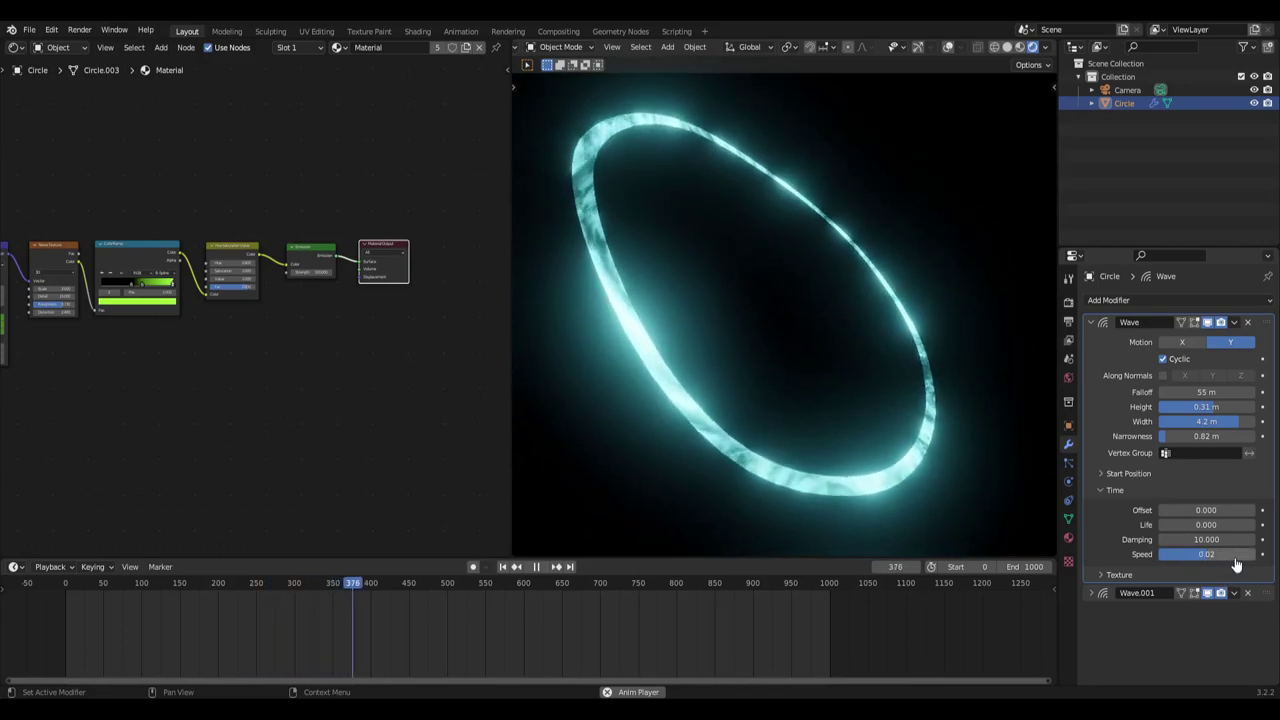
{"action": "left_click", "coordinate": [1115, 490]}
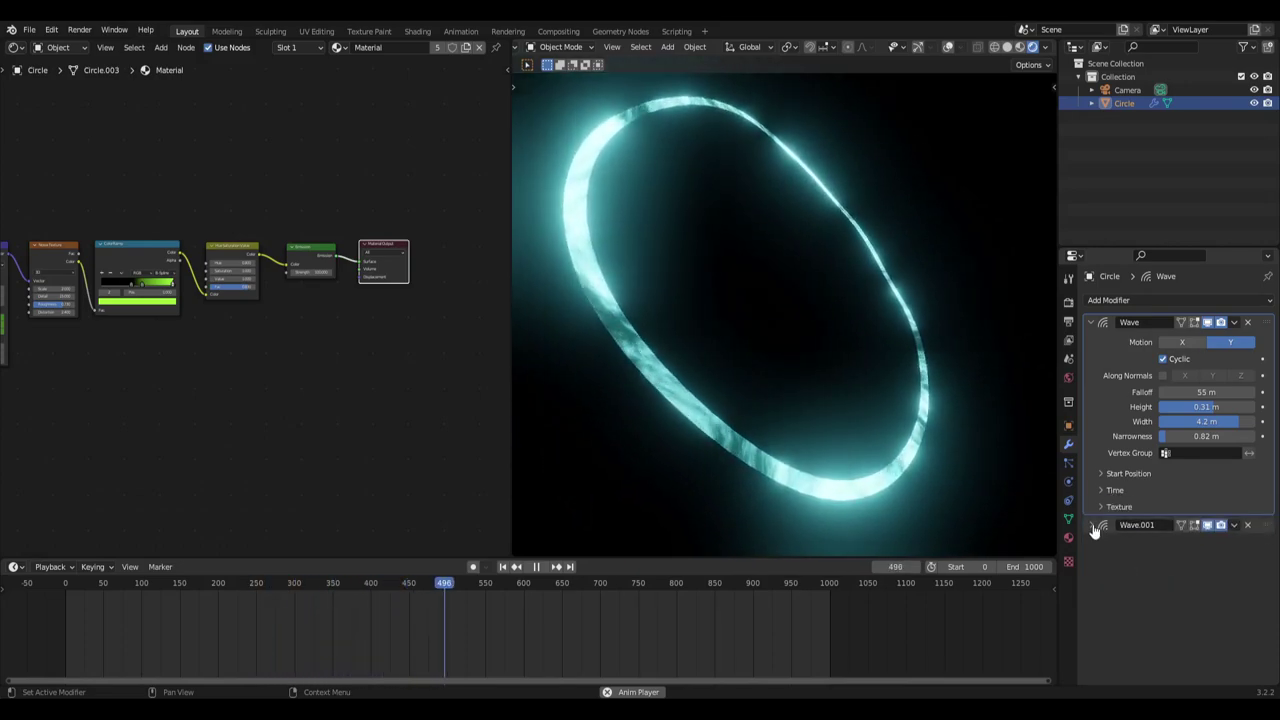
{"action": "left_click", "coordinate": [1093, 526]}
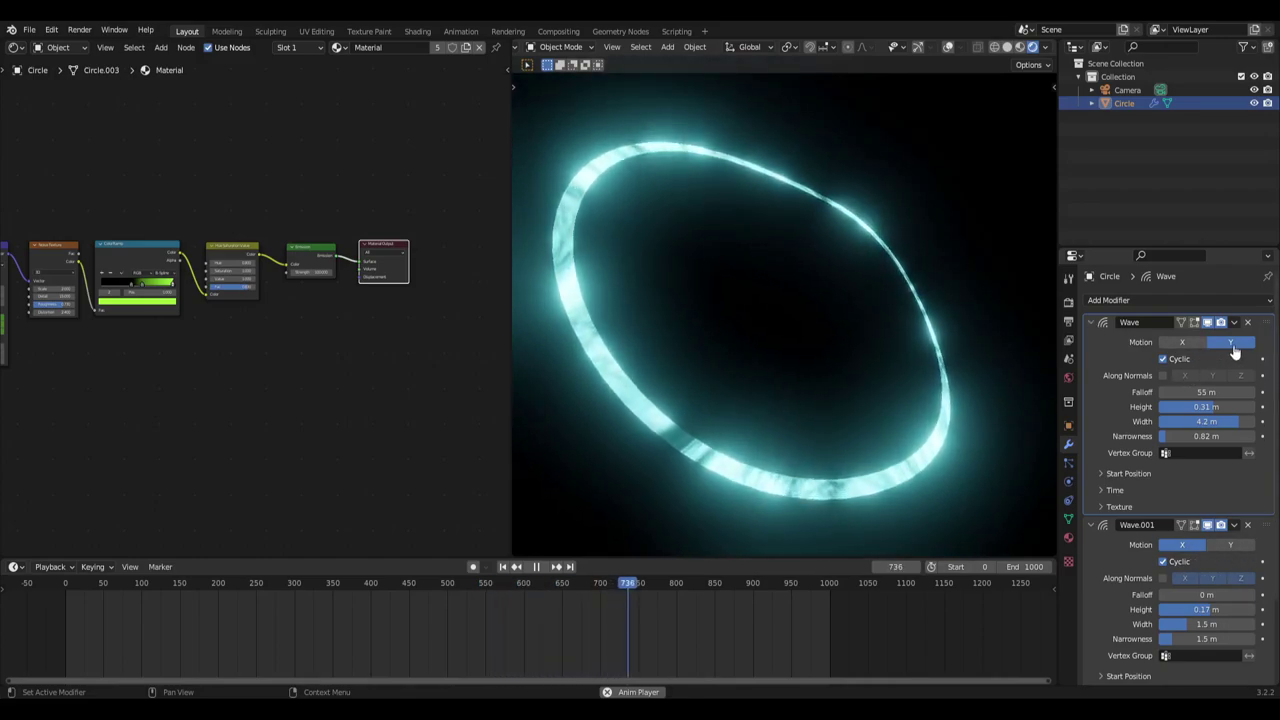
{"action": "left_click", "coordinate": [1091, 322]}
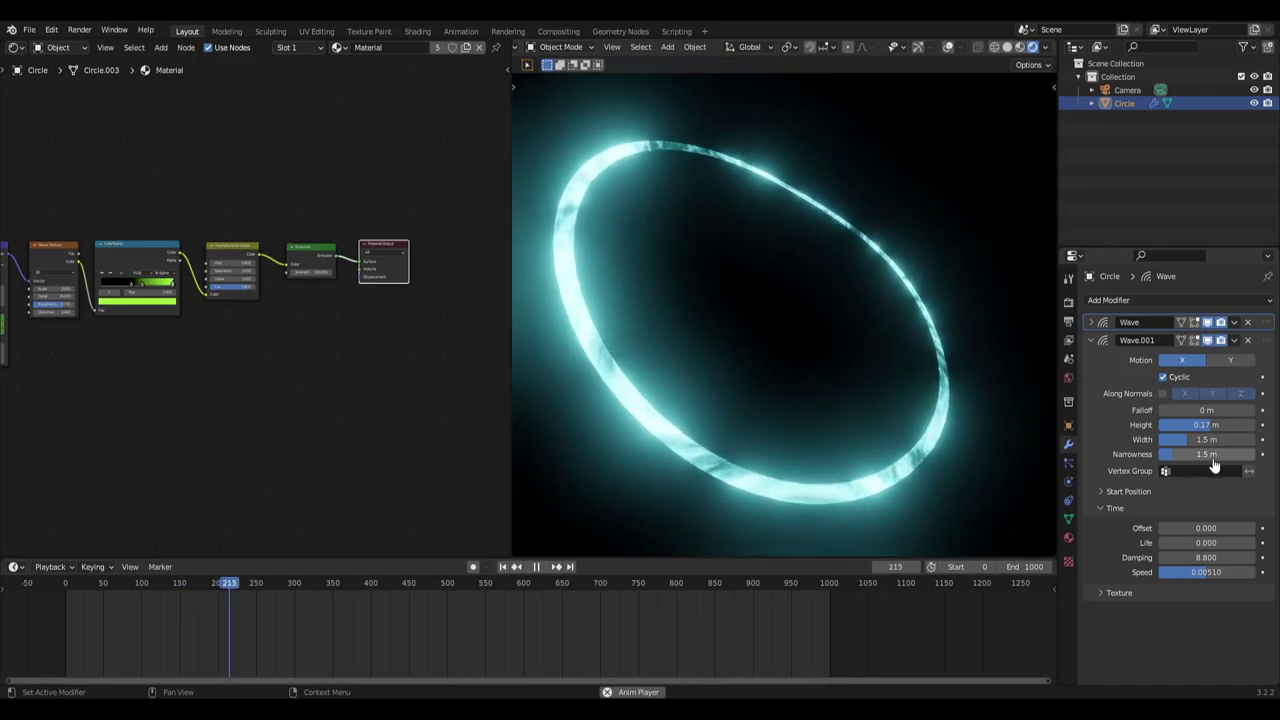
Try a Speed of 0.01 on the ring's Wave.001 modifier.
{"action": "left_click", "coordinate": [1213, 574]}
{"action": "left_click", "coordinate": [1213, 576]}
{"action": "key", "text": "BackSpace"}
{"action": "key", "text": "BackSpace"}
{"action": "key", "text": "BackSpace"}
{"action": "key", "text": "BackSpace"}
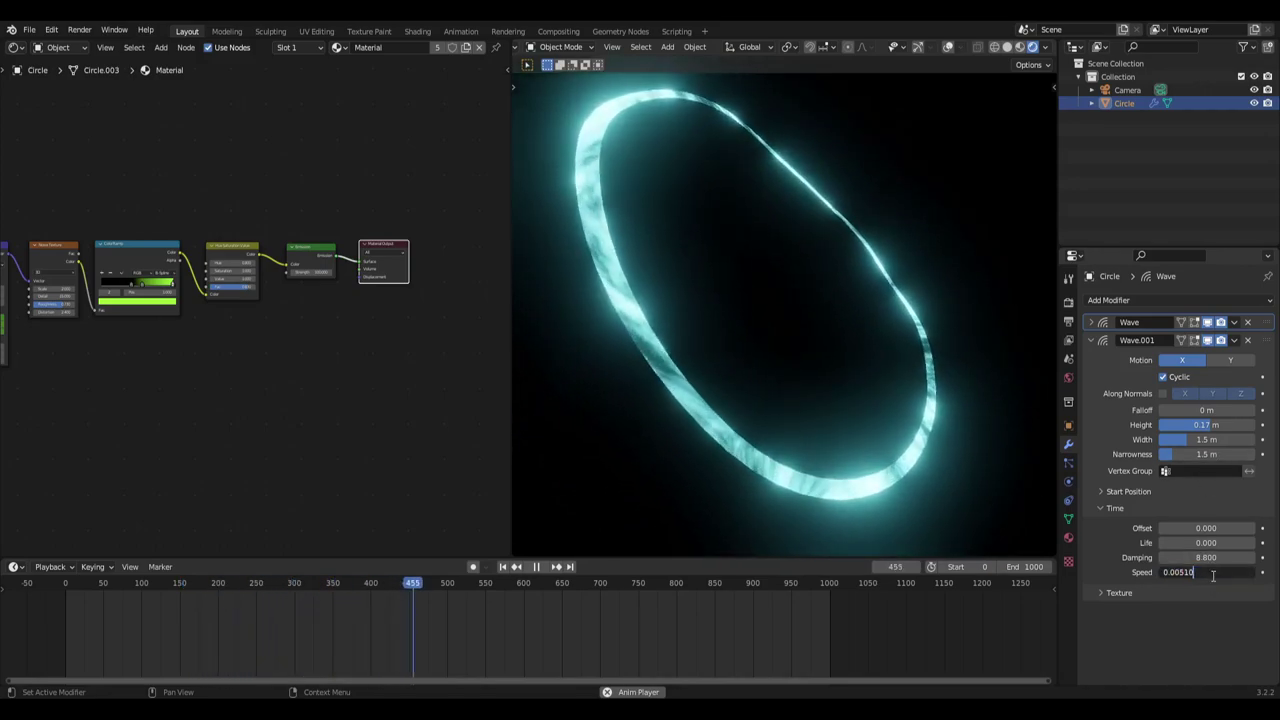
{"action": "key", "text": "Return"}
{"action": "left_click", "coordinate": [1213, 574]}
{"action": "type", "text": "0.00"}
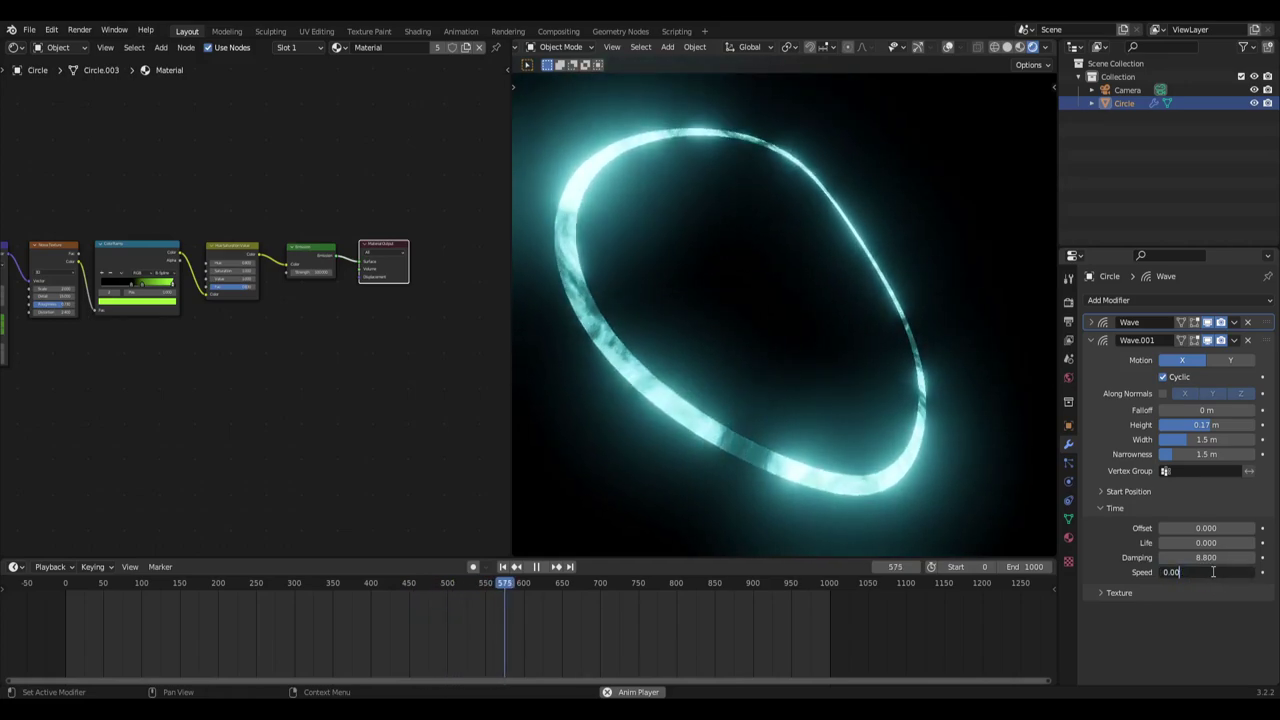
{"action": "type", "text": "1"}
{"action": "key", "text": "Return"}
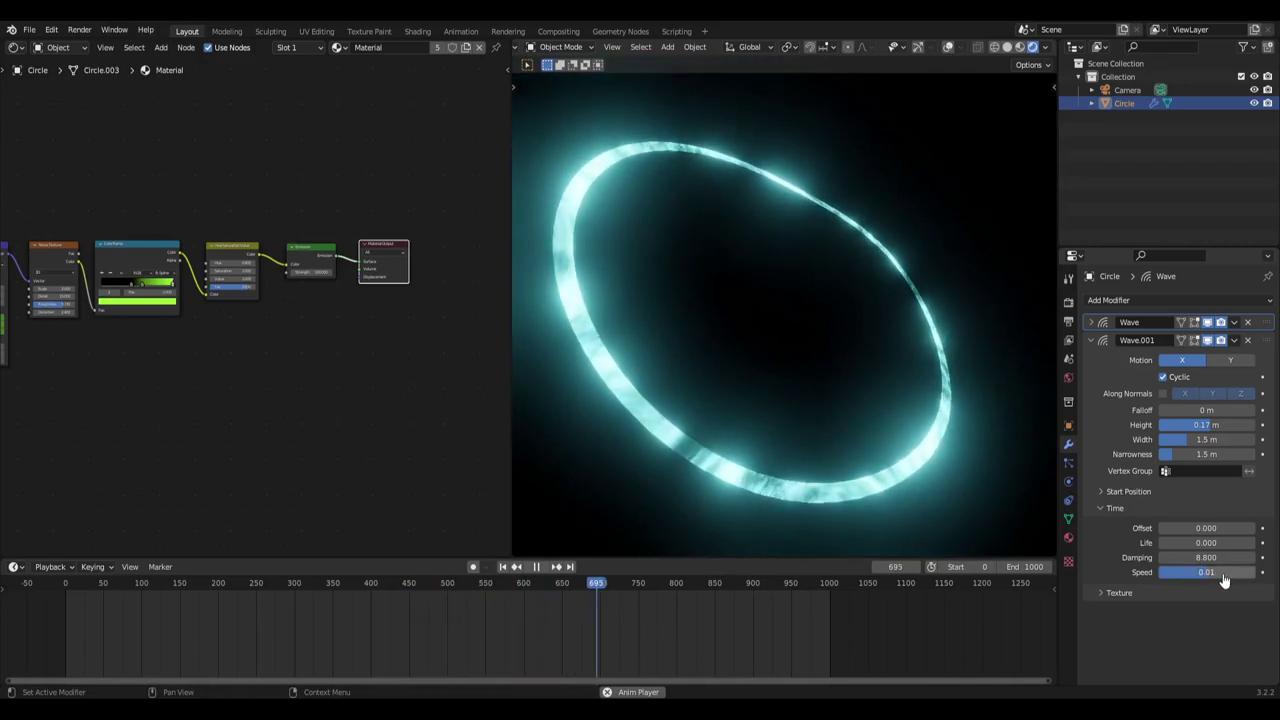
Set the Speed of the ring's Wave.001 modifier to 0.005.
{"action": "scroll", "coordinate": [789, 329], "scroll_direction": "down", "scroll_amount": 5}
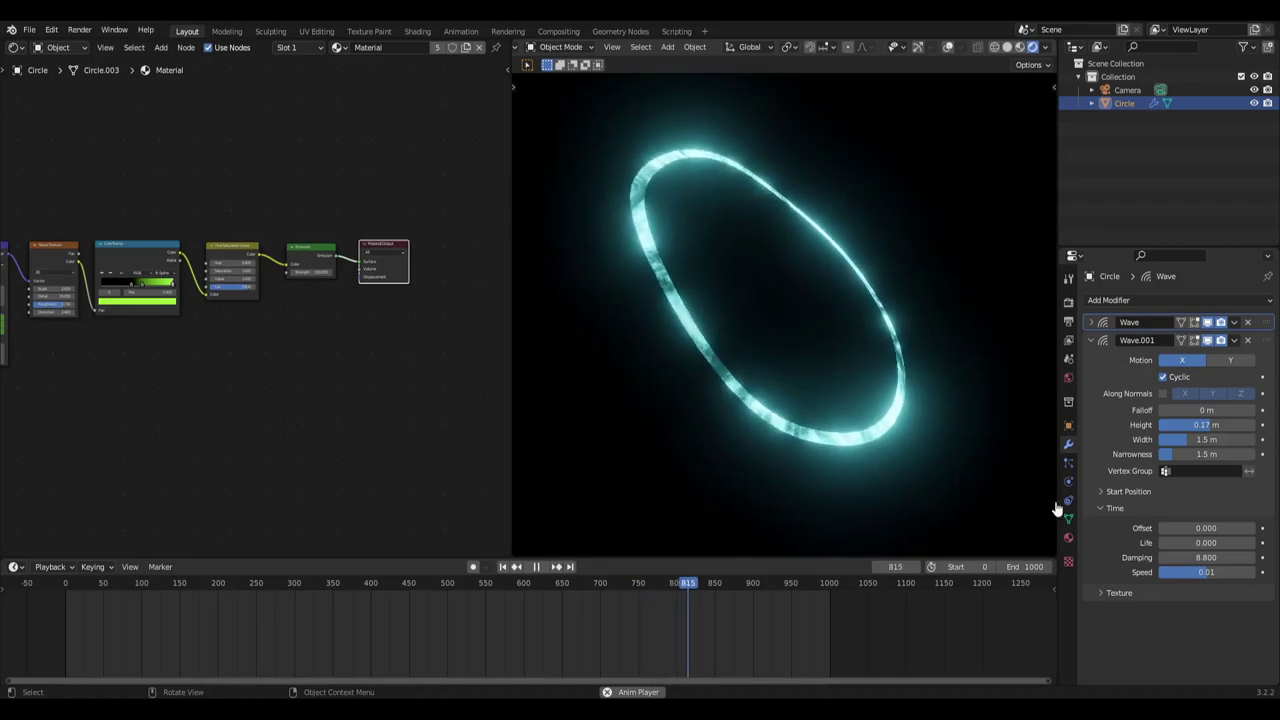
{"action": "left_click", "coordinate": [1219, 572]}
{"action": "type", "text": "0.0"}
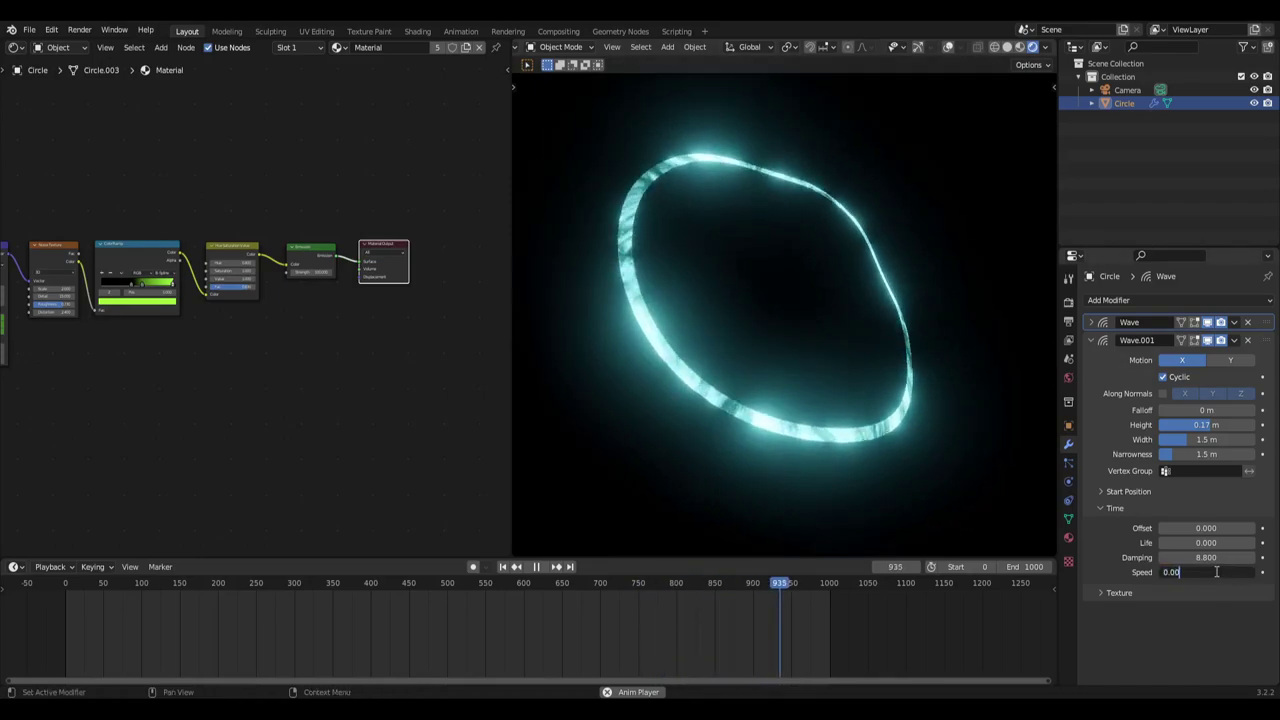
{"action": "type", "text": "0"}
{"action": "key", "text": "Return"}
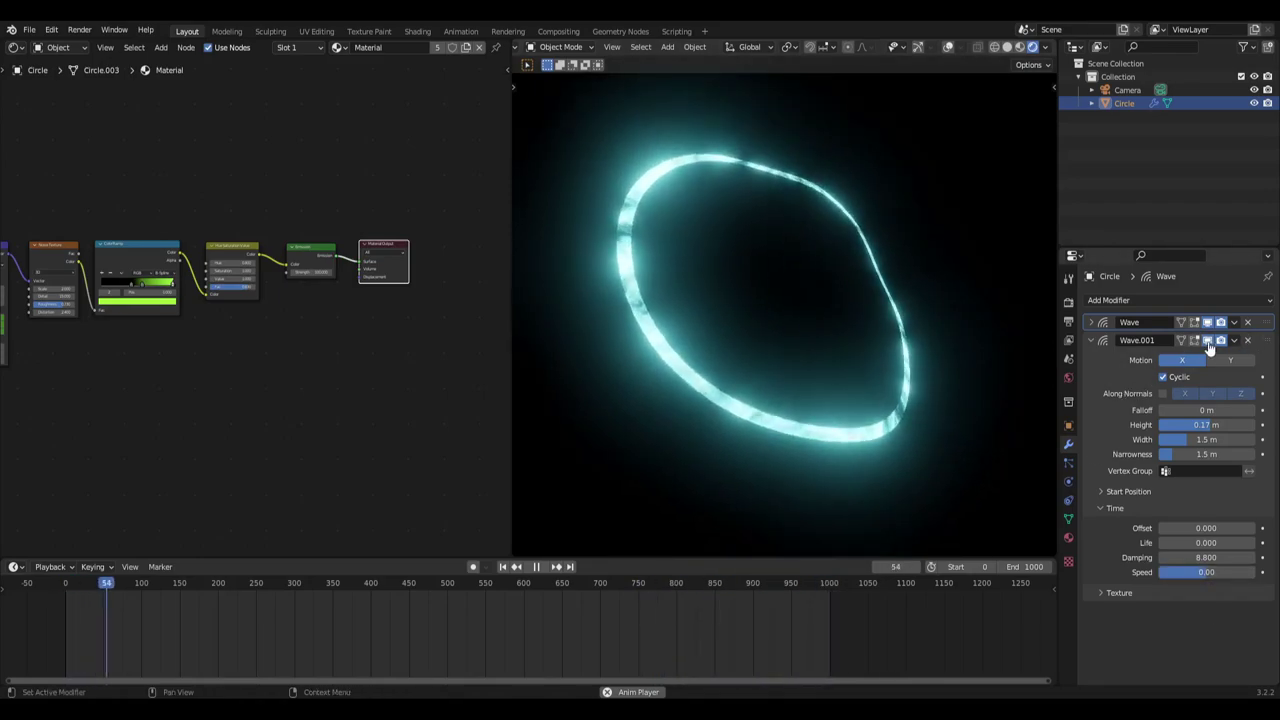
{"action": "left_click", "coordinate": [1227, 573]}
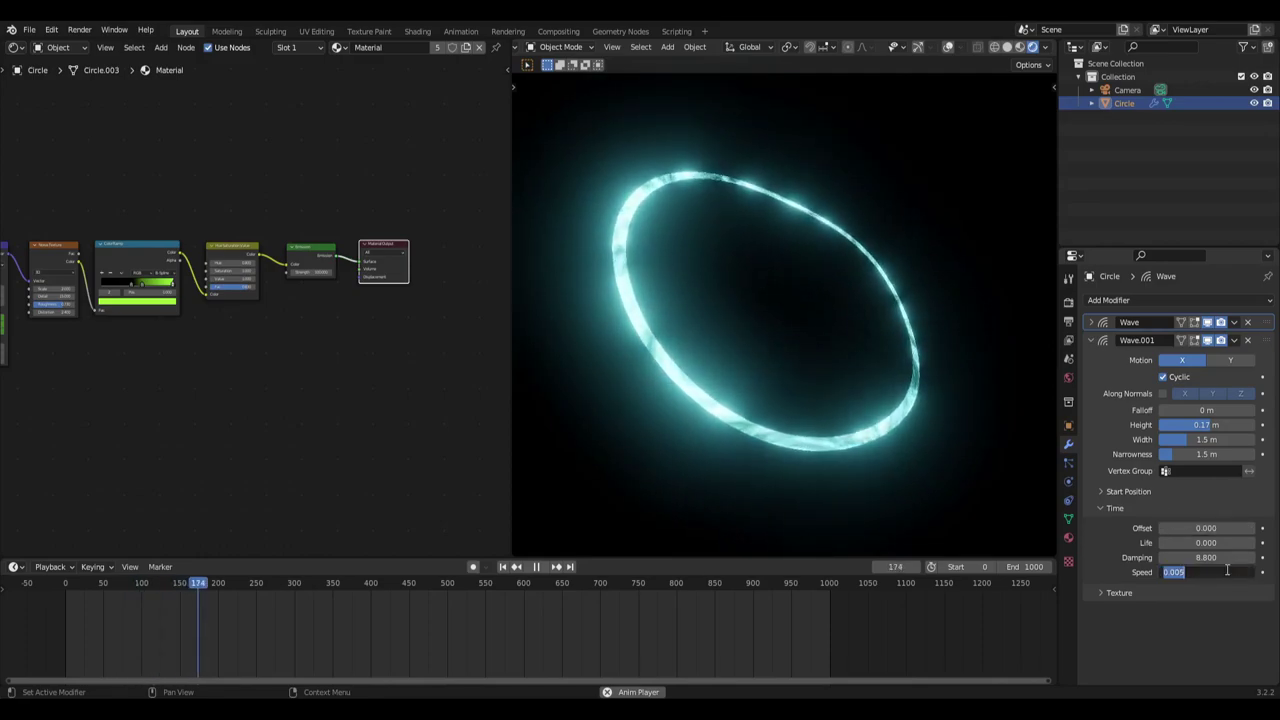
{"action": "left_click", "coordinate": [1227, 570]}
{"action": "type", "text": "1"}
{"action": "key", "text": "Return"}
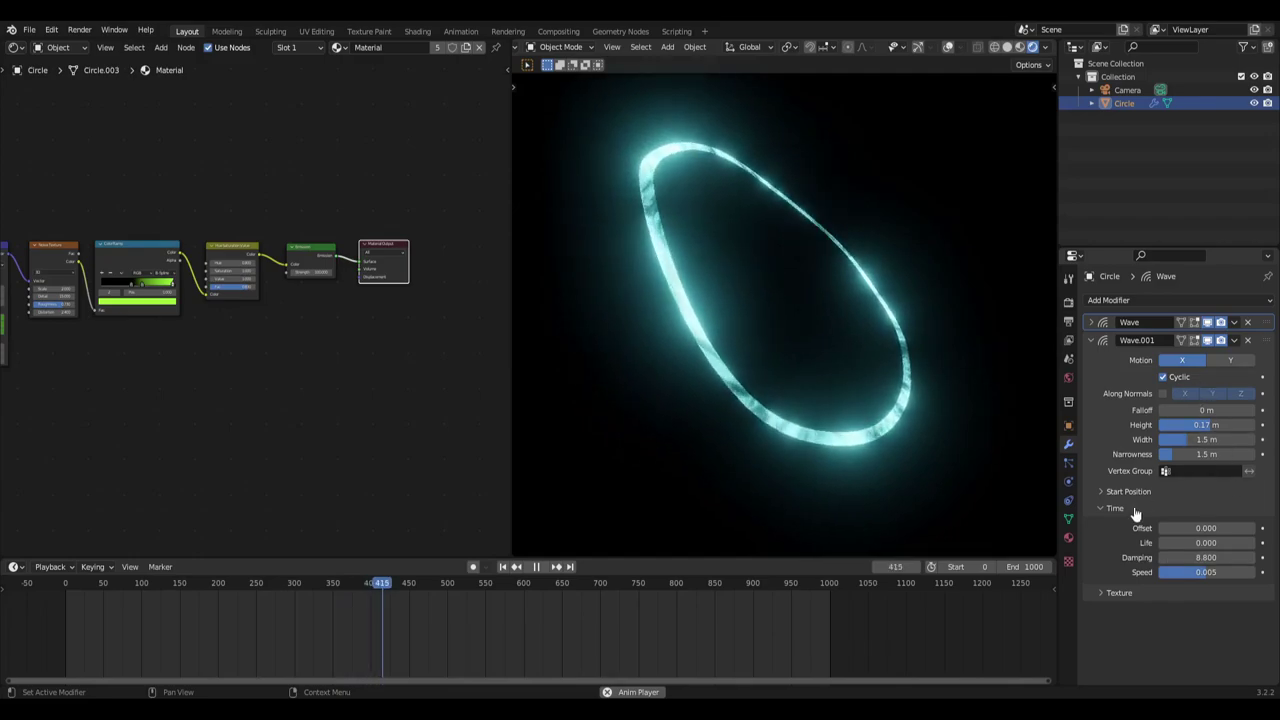
Collapse the Wave.001 settings and inspect the animated ring from several angles and through the camera.
{"action": "left_click", "coordinate": [1100, 510]}
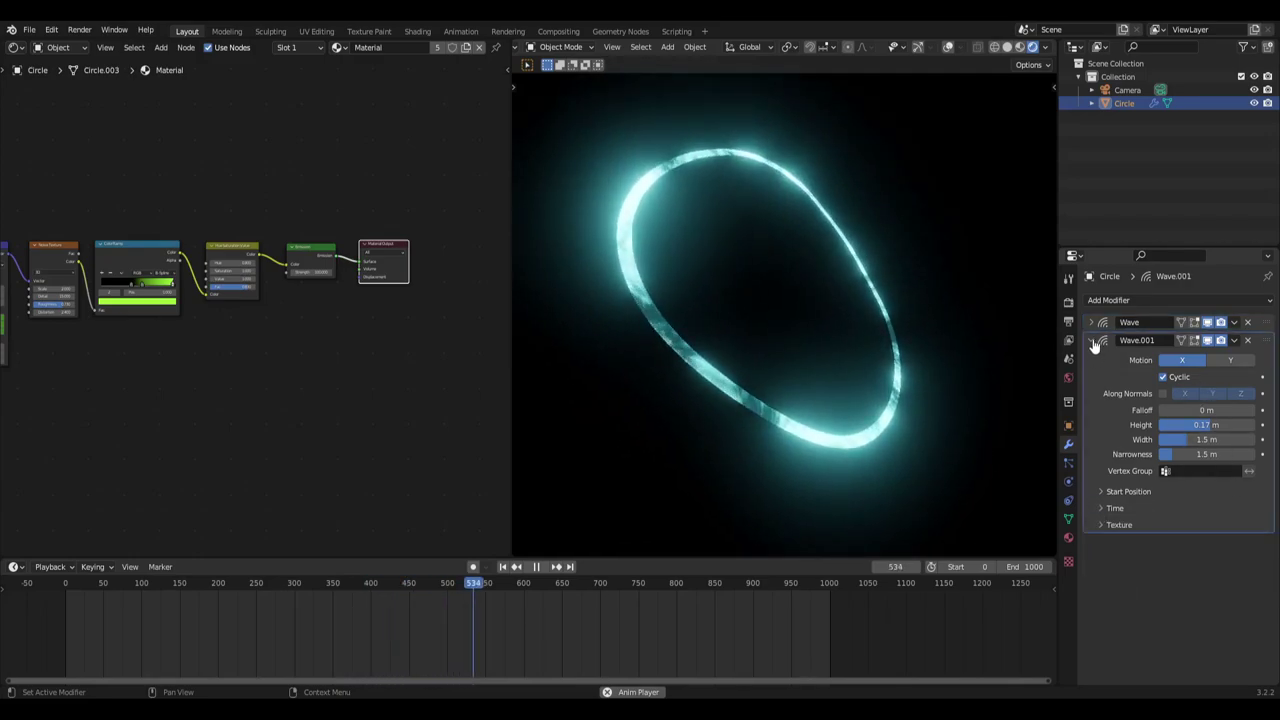
{"action": "left_click", "coordinate": [1094, 342]}
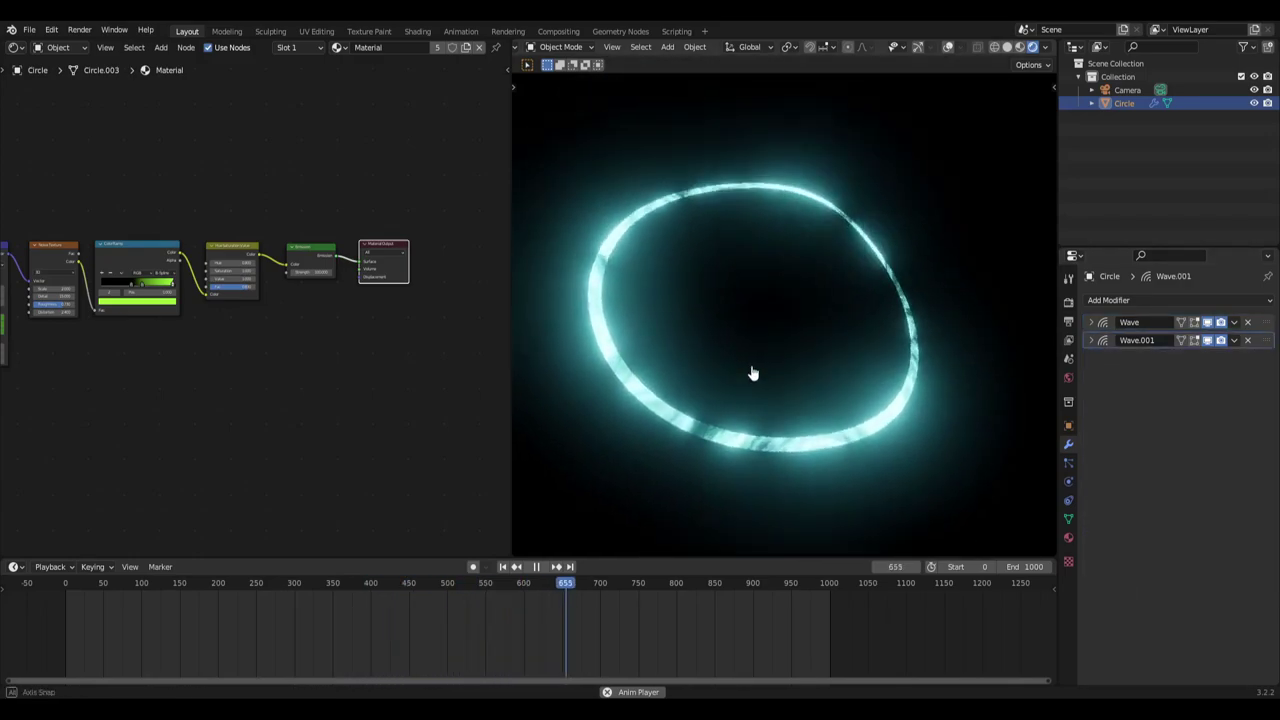
{"action": "middle_click_drag", "start_coordinate": [753, 373], "coordinate": [857, 451]}
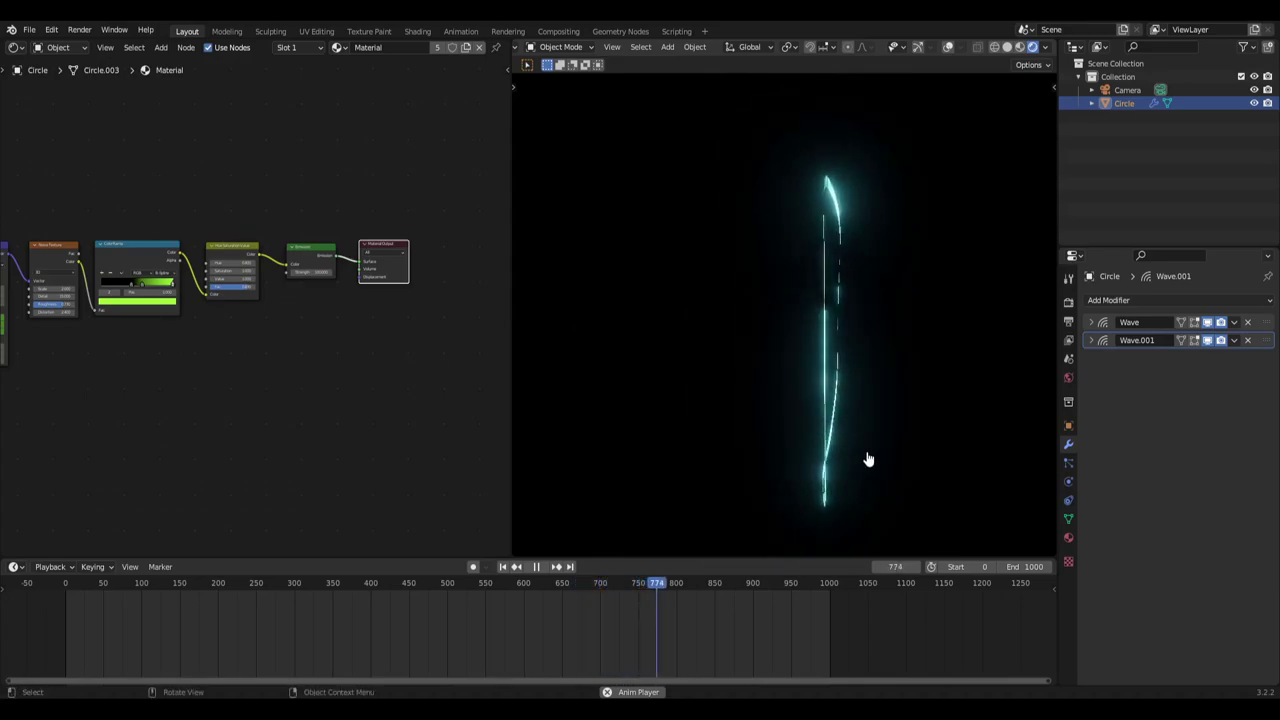
{"action": "middle_click_drag", "start_coordinate": [860, 337], "coordinate": [771, 314]}
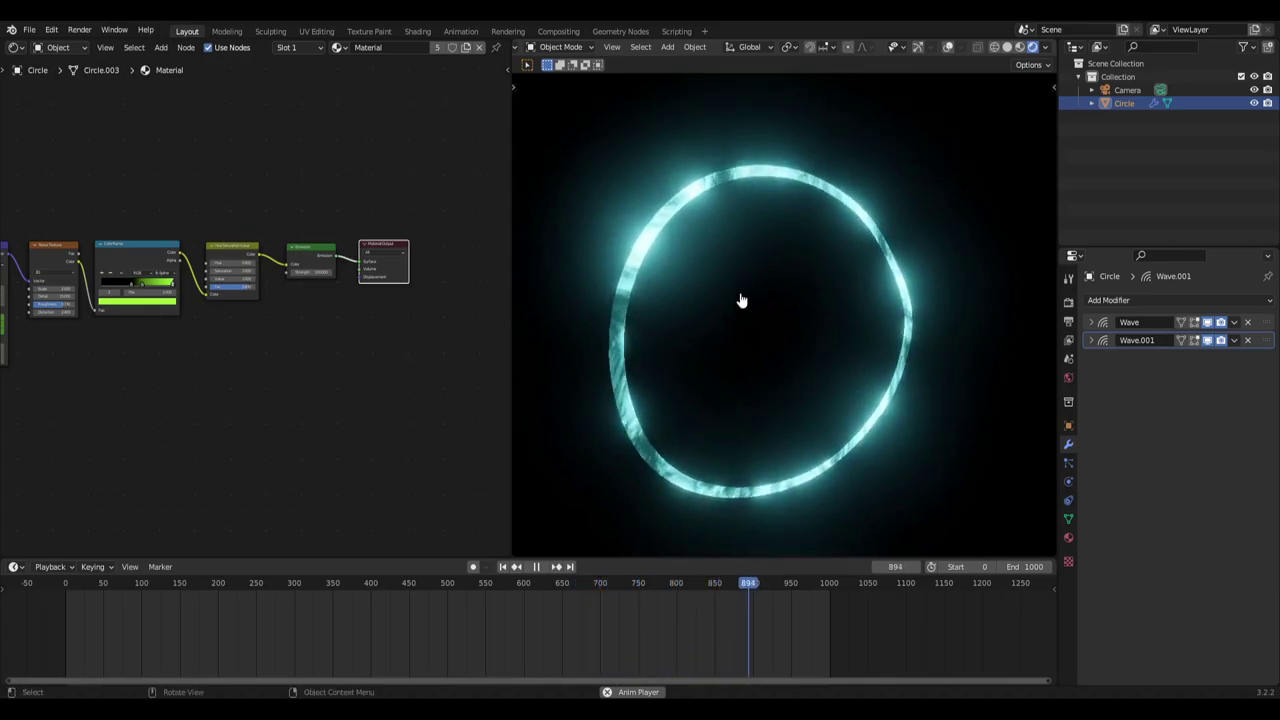
{"action": "key", "text": "KP_0"}
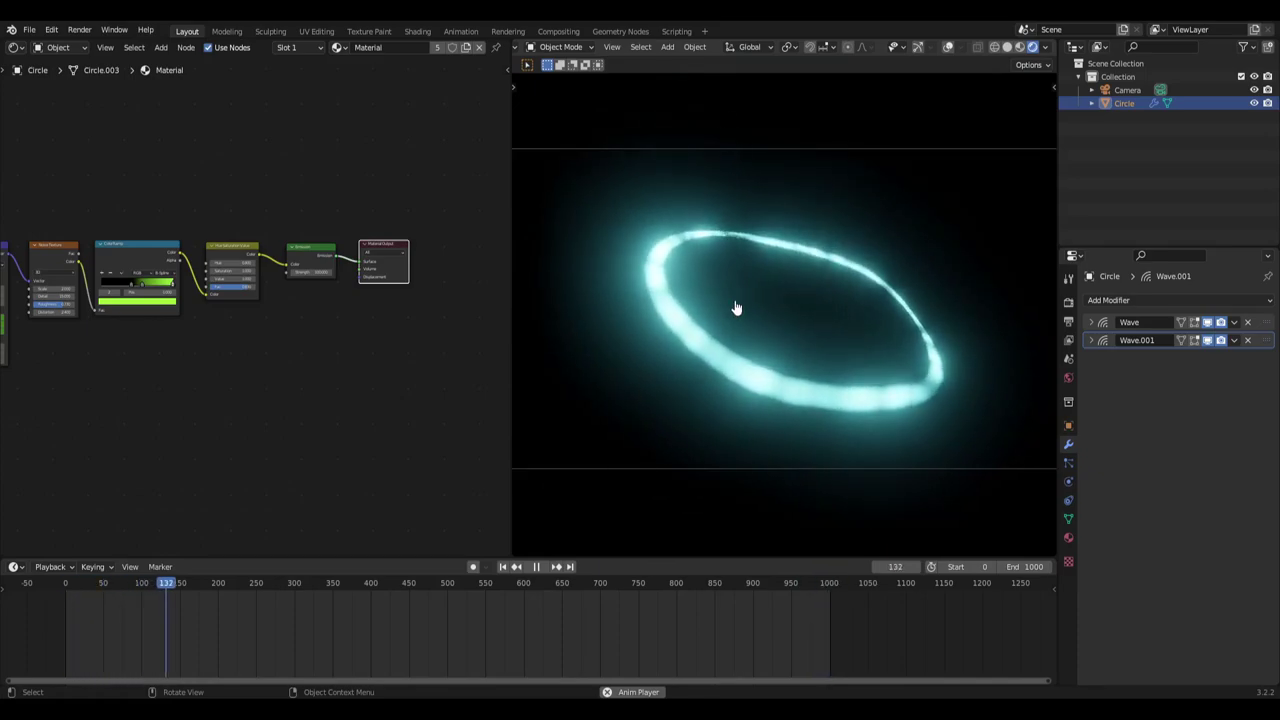
Select the camera and display the 3D view's View Lock settings at a width that shows their full labels.
{"action": "middle_click_drag", "start_coordinate": [736, 308], "coordinate": [890, 297]}
{"action": "left_click", "coordinate": [775, 371]}
{"action": "middle_click_drag", "start_coordinate": [775, 371], "coordinate": [700, 434]}
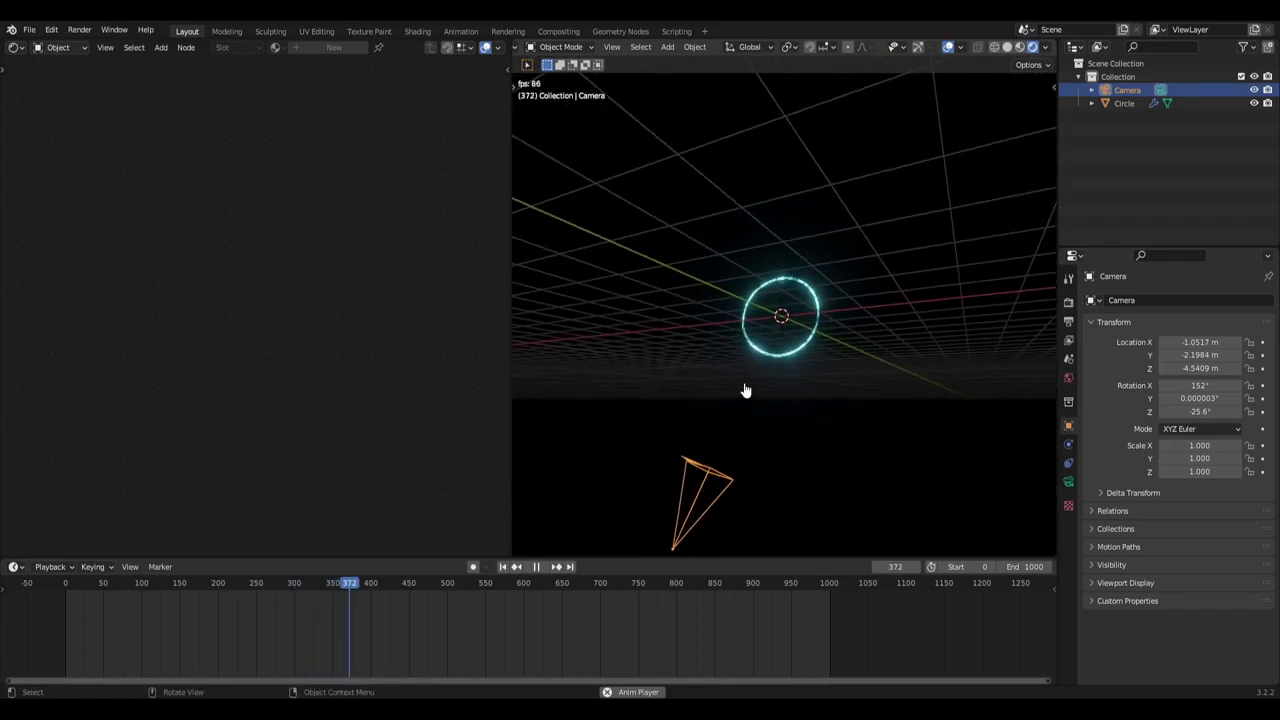
{"action": "middle_click_drag", "start_coordinate": [745, 390], "coordinate": [799, 349]}
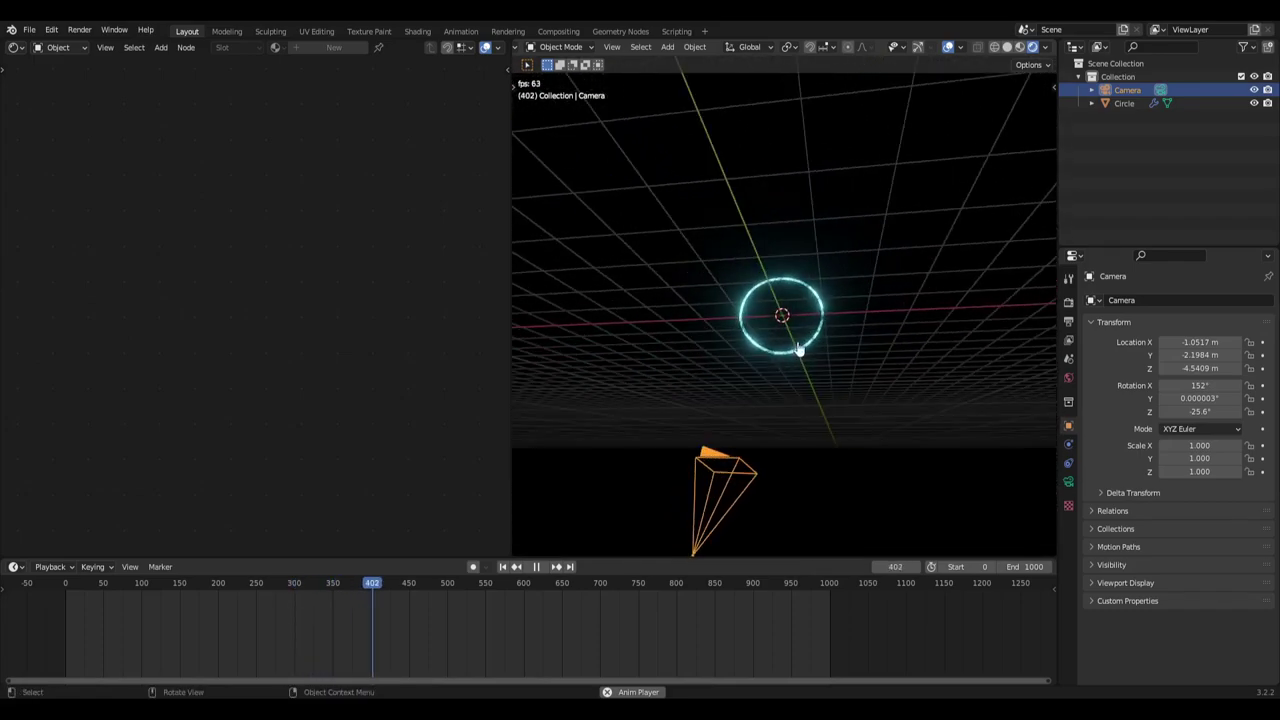
{"action": "left_click", "coordinate": [1053, 87]}
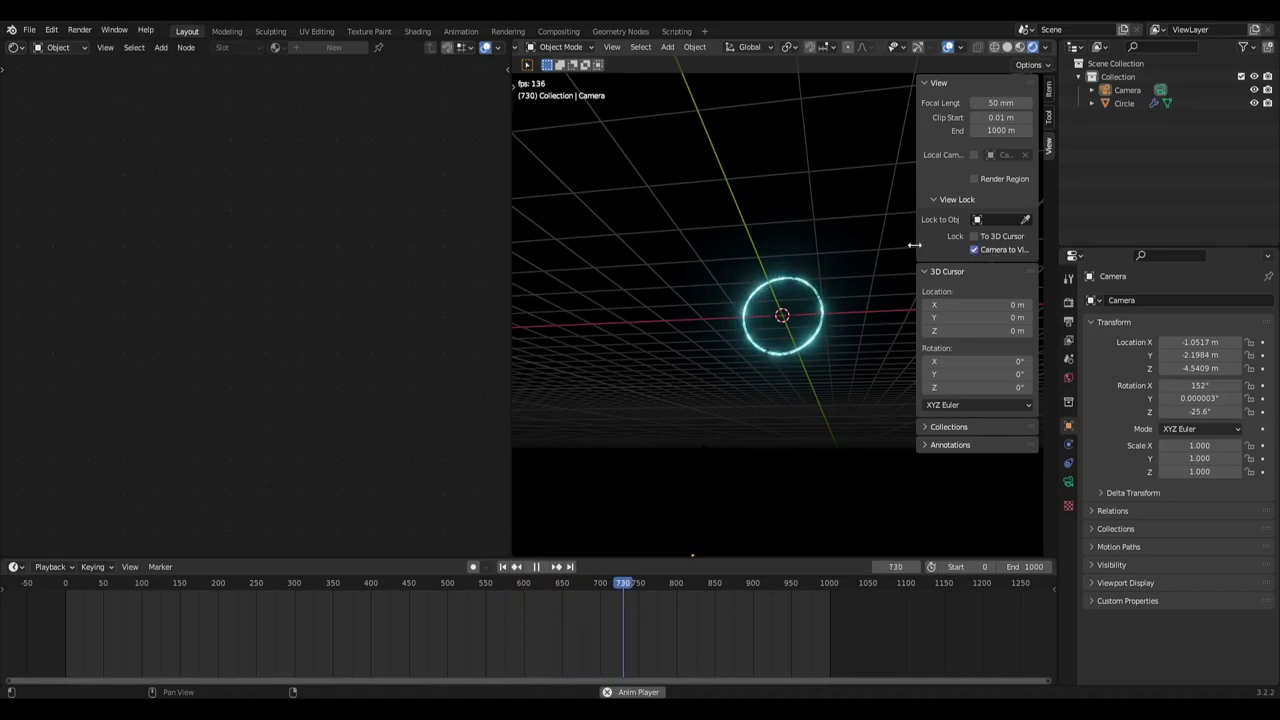
{"action": "mouse_move", "coordinate": [914, 245]}
{"action": "left_mouse_down"}
{"action": "mouse_move", "coordinate": [822, 256]}
{"action": "mouse_move", "coordinate": [896, 257]}
{"action": "left_mouse_up"}
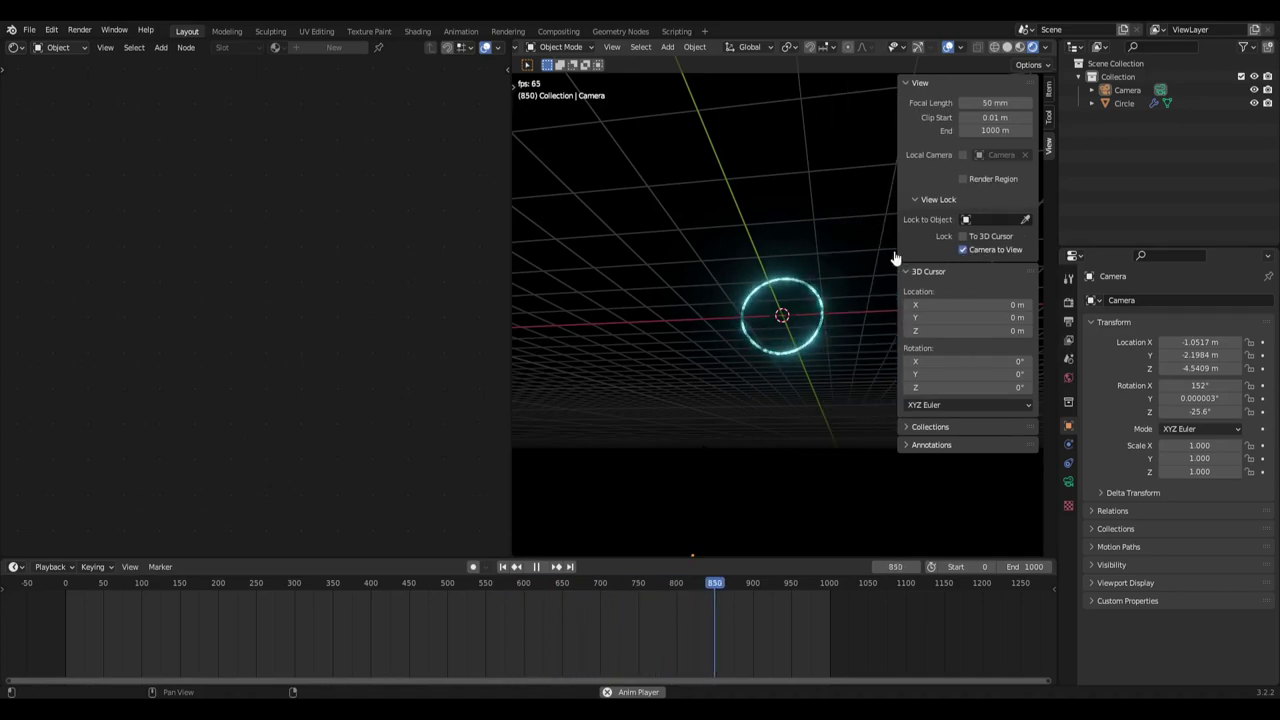
Reframe the ring through the view-locked camera at about X -0.84, Y -2.77, Z -4.27 m, then turn off Camera to View.
{"action": "middle_click_drag", "start_coordinate": [697, 220], "coordinate": [733, 305]}
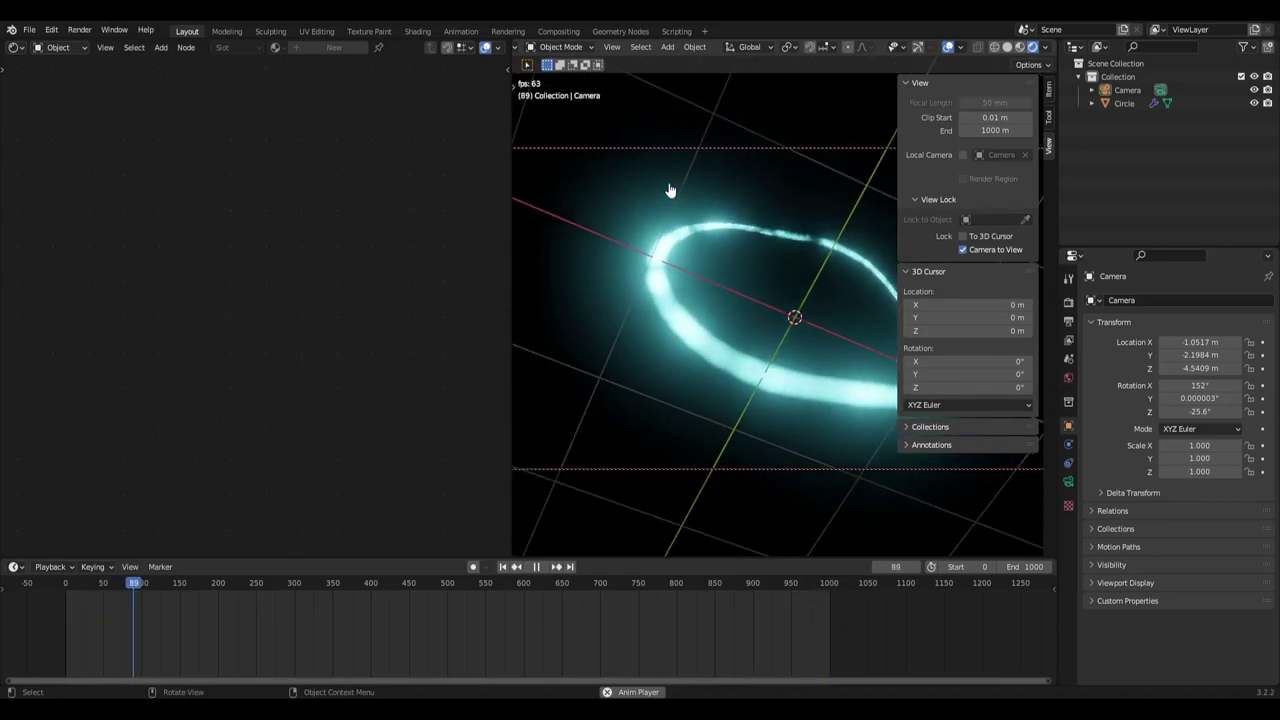
{"action": "mouse_move", "coordinate": [670, 190]}
{"action": "middle_mouse_down"}
{"action": "mouse_move", "coordinate": [671, 280]}
{"action": "mouse_move", "coordinate": [600, 234]}
{"action": "mouse_move", "coordinate": [657, 191]}
{"action": "mouse_move", "coordinate": [674, 189]}
{"action": "mouse_move", "coordinate": [670, 205]}
{"action": "middle_mouse_up"}
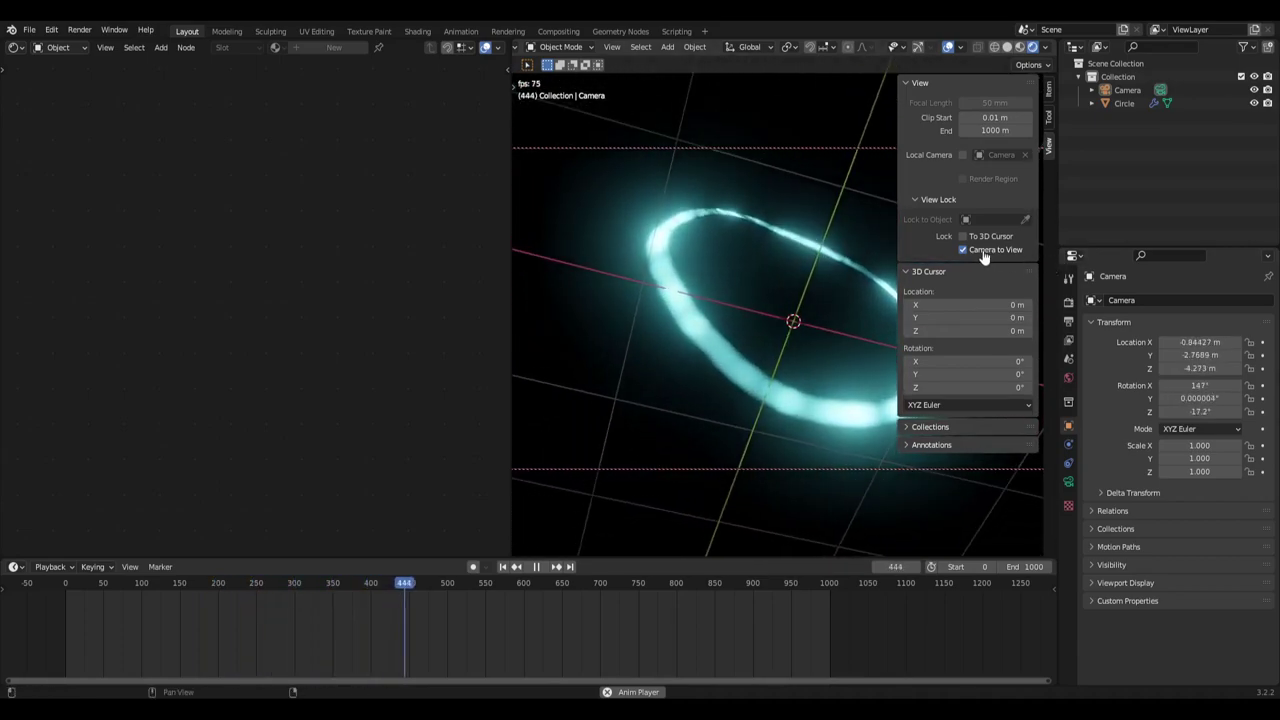
{"action": "left_click", "coordinate": [975, 254]}
{"action": "key", "text": "n"}
{"action": "middle_click_drag", "start_coordinate": [873, 350], "coordinate": [829, 349]}
{"action": "key", "text": "KP_0"}
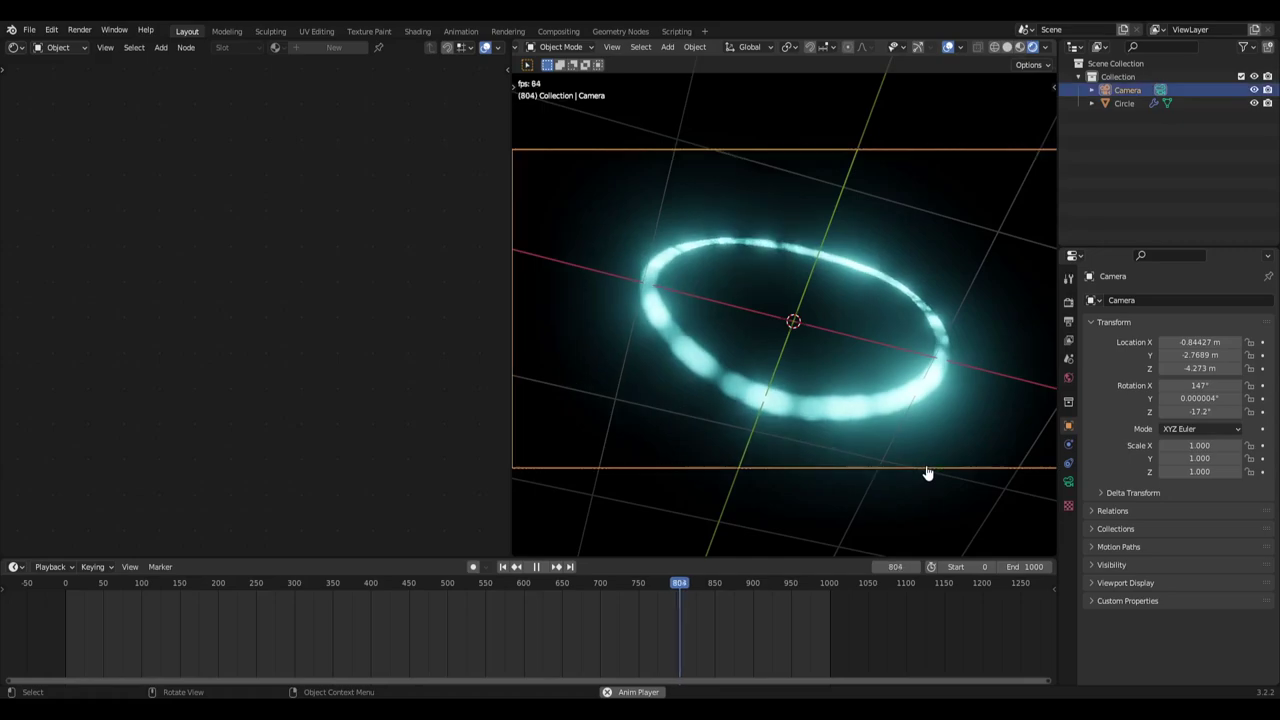
Set the camera's depth of field Focus Distance to 5.3 m and check the ring's blur up close.
{"action": "left_click", "coordinate": [1069, 483]}
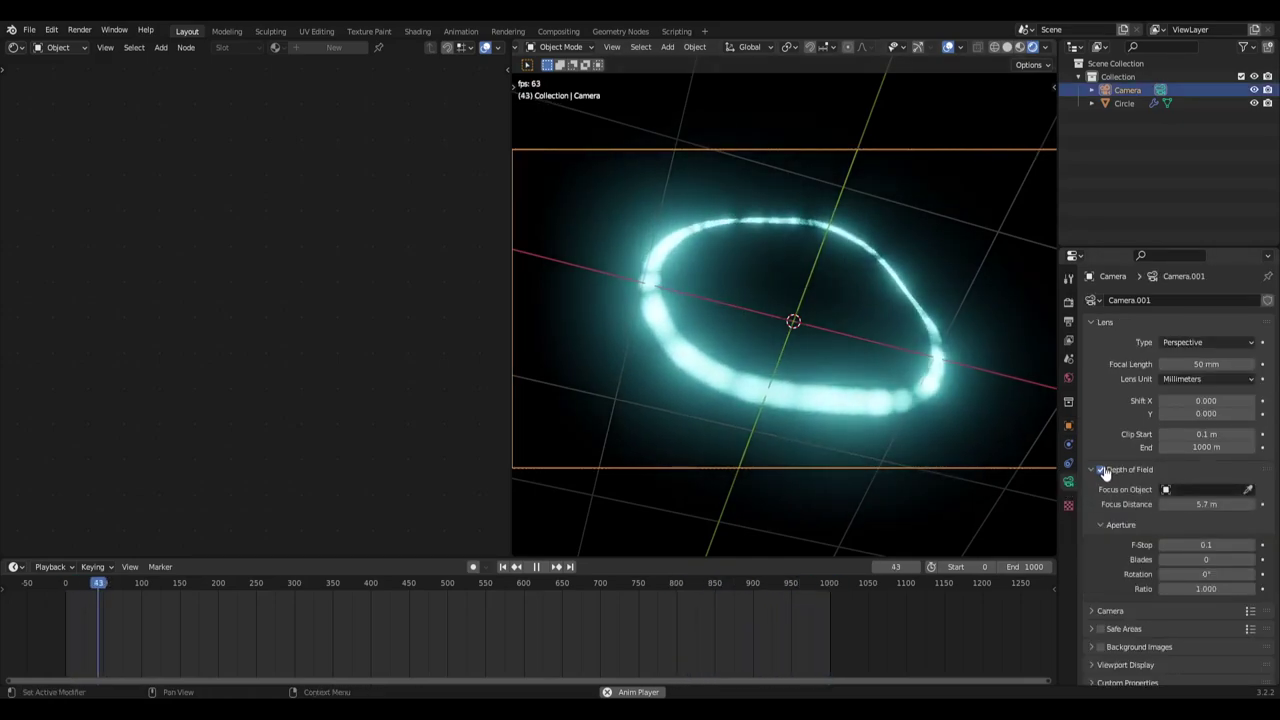
{"action": "left_click_drag", "start_coordinate": [1212, 544], "coordinate": [689, 514]}
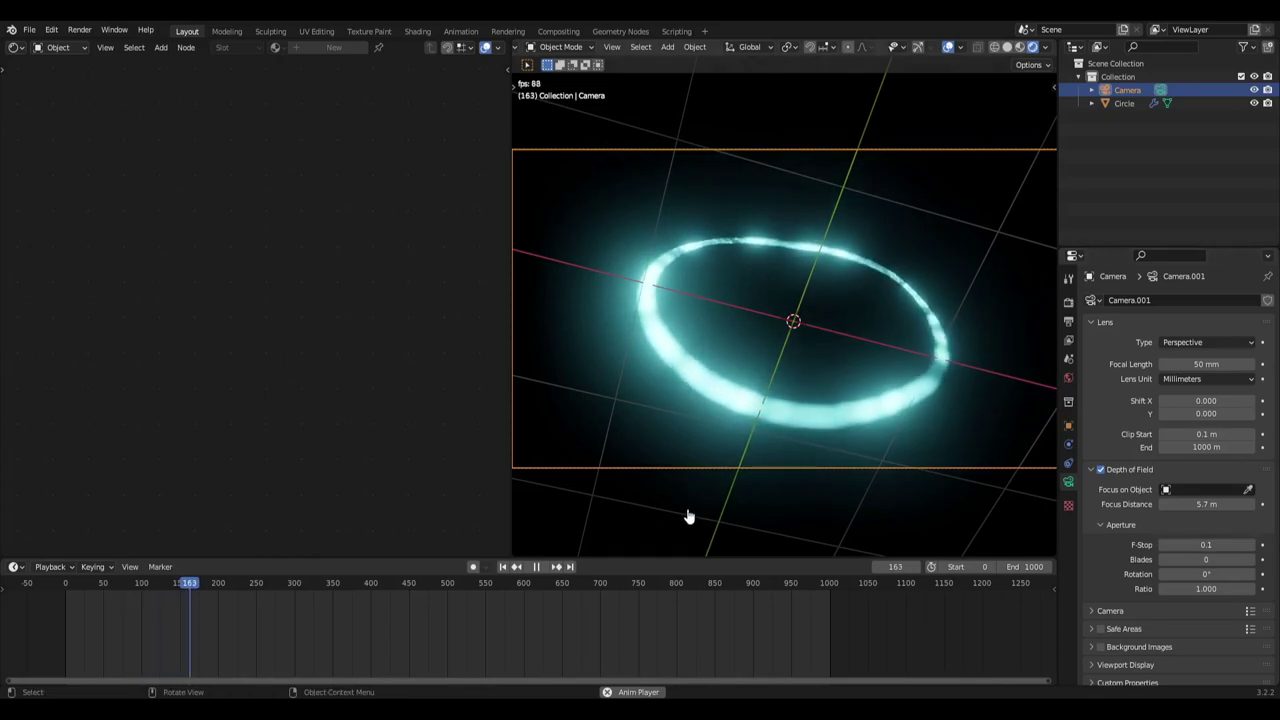
{"action": "left_click_drag", "start_coordinate": [1206, 504], "coordinate": [1206, 504]}
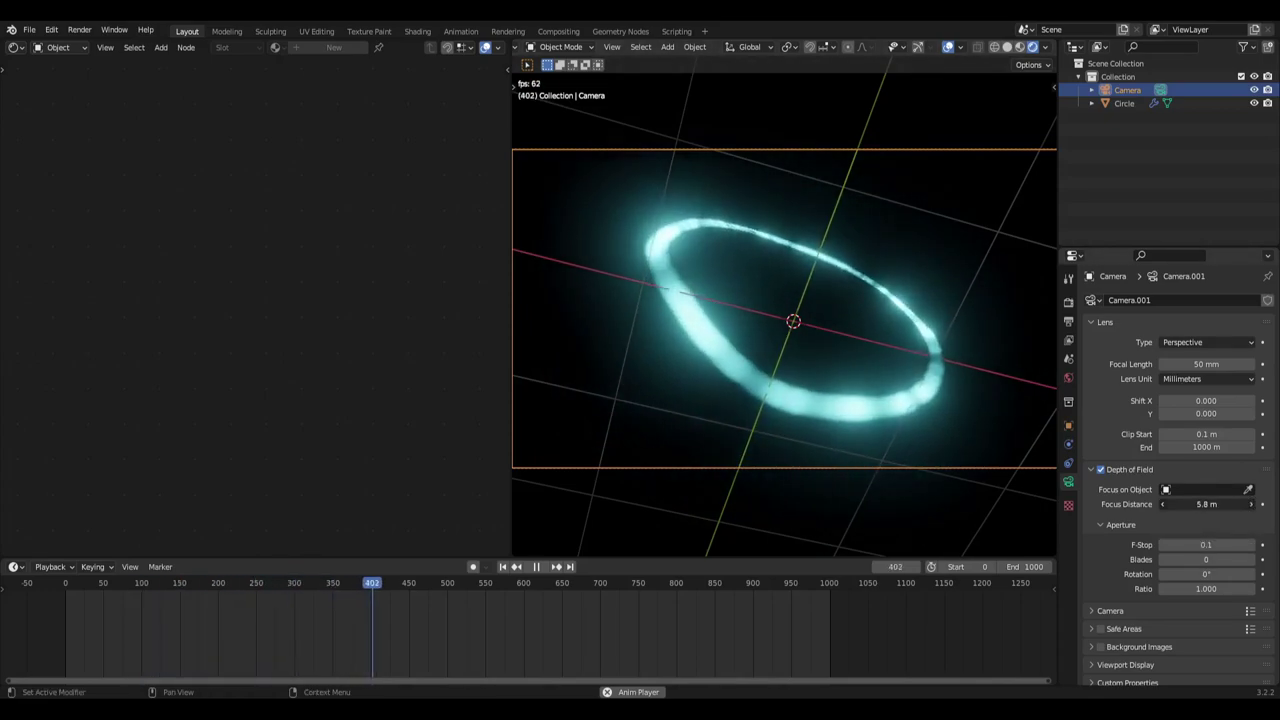
{"action": "mouse_move", "coordinate": [1206, 504]}
{"action": "left_mouse_down"}
{"action": "mouse_move", "coordinate": [1170, 504]}
{"action": "mouse_move", "coordinate": [1224, 504]}
{"action": "mouse_move", "coordinate": [1184, 504]}
{"action": "left_mouse_up"}
{"action": "scroll", "coordinate": [823, 237], "scroll_direction": "up", "scroll_amount": 3}
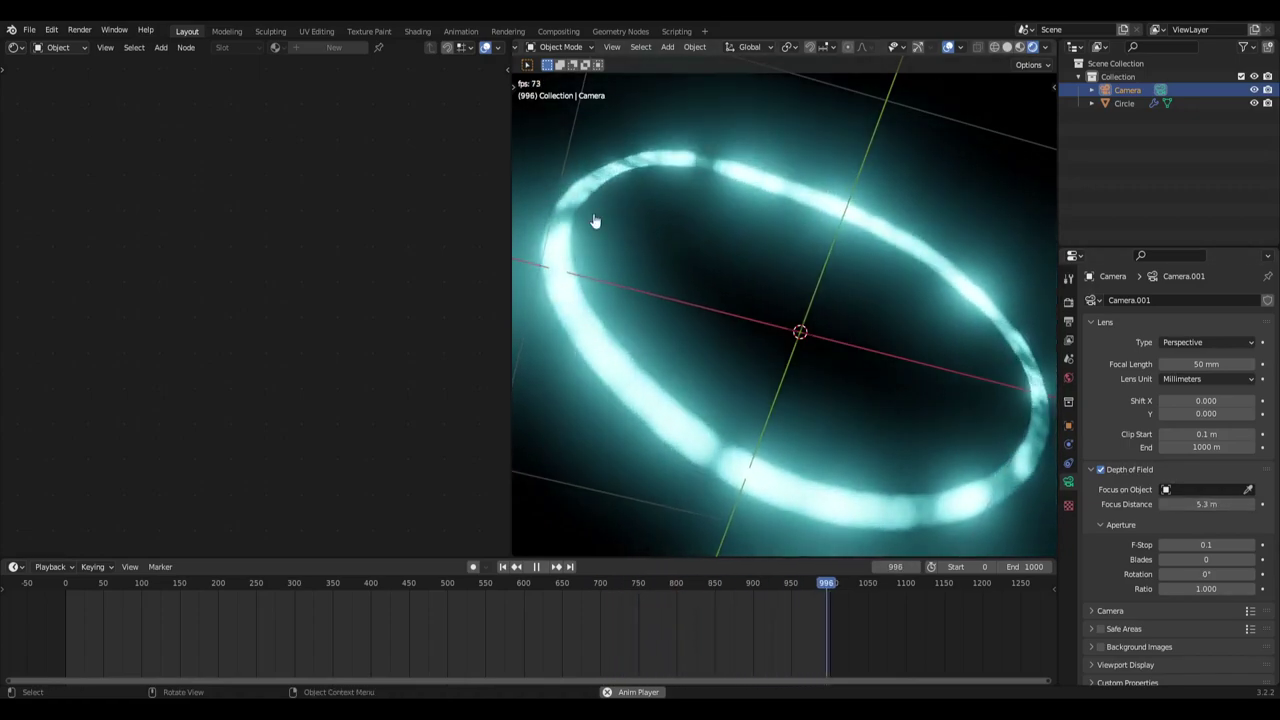
Expand the 3D view over the shader editor area and hide the overlays to show the animated ring through the camera.
{"action": "left_click", "coordinate": [528, 47]}
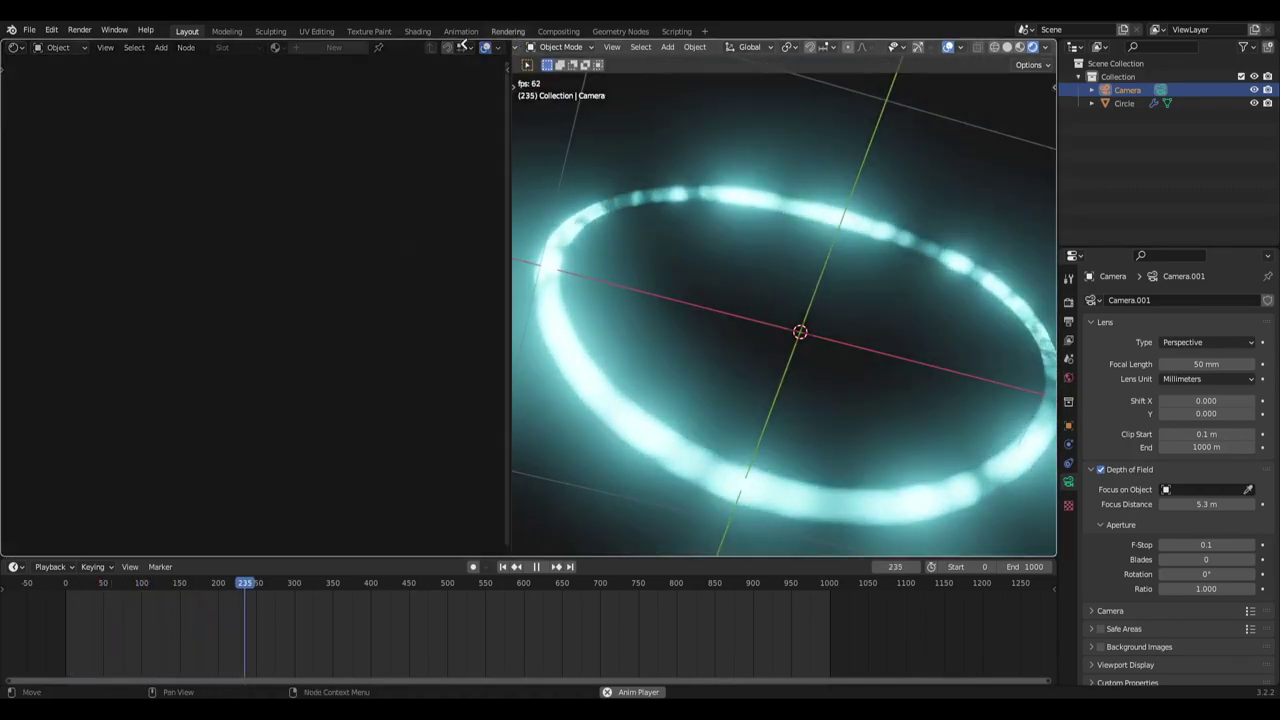
{"action": "left_click_drag", "start_coordinate": [463, 45], "coordinate": [440, 100]}
{"action": "scroll", "coordinate": [467, 260], "scroll_direction": "down", "scroll_amount": 3}
{"action": "left_click", "coordinate": [946, 47]}
{"action": "key", "text": "KP_0"}
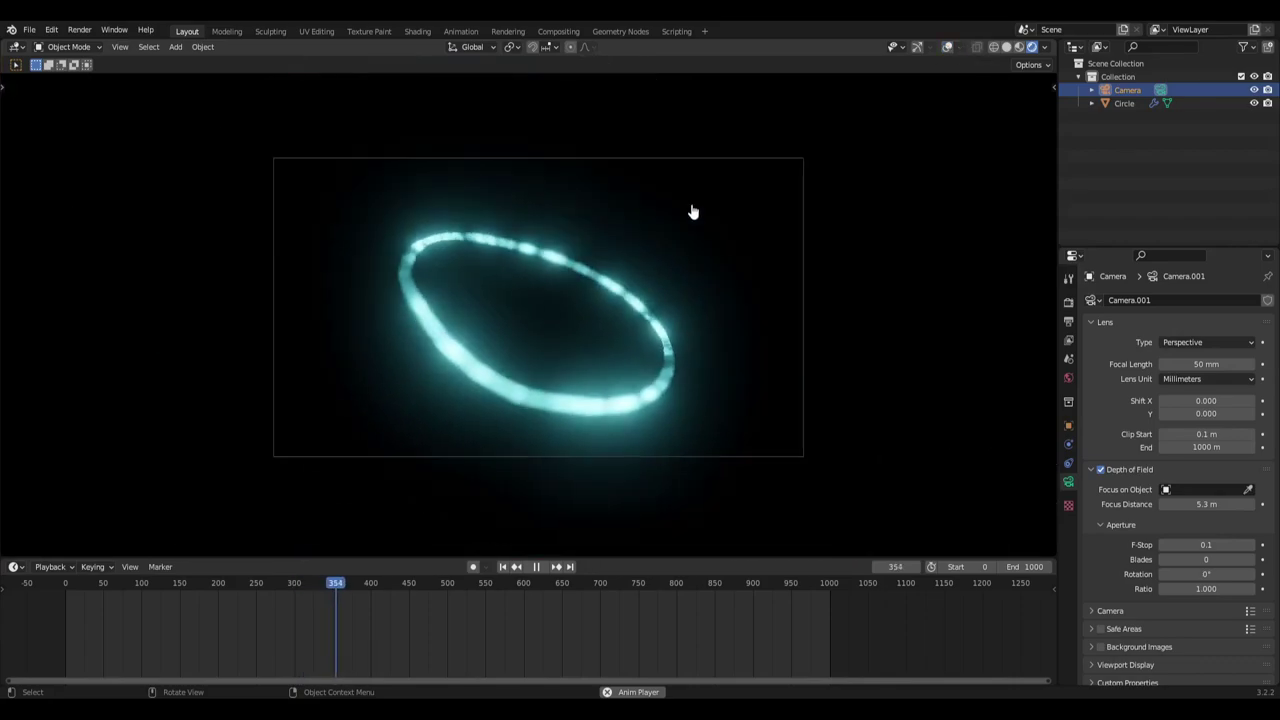
{"action": "scroll", "coordinate": [690, 225], "scroll_direction": "up", "scroll_amount": 2}
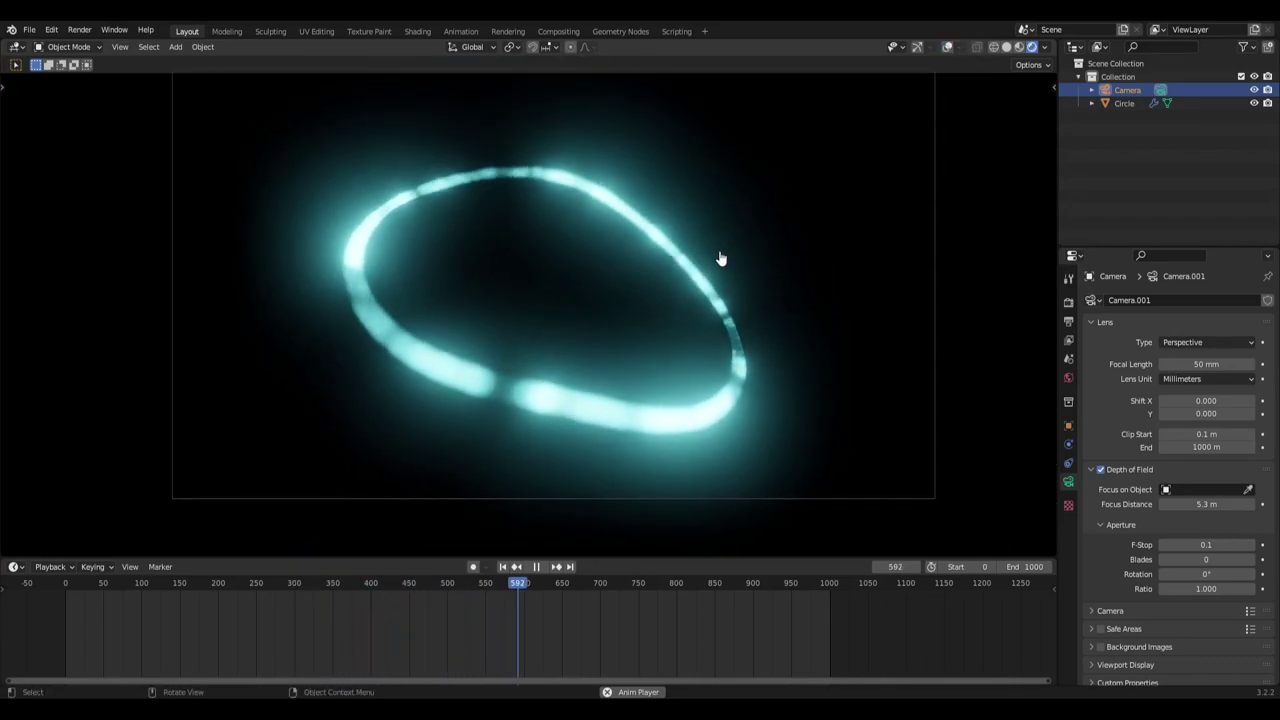
{"action": "middle_click_drag", "start_coordinate": [759, 258], "coordinate": [748, 288], "text": "shift"}
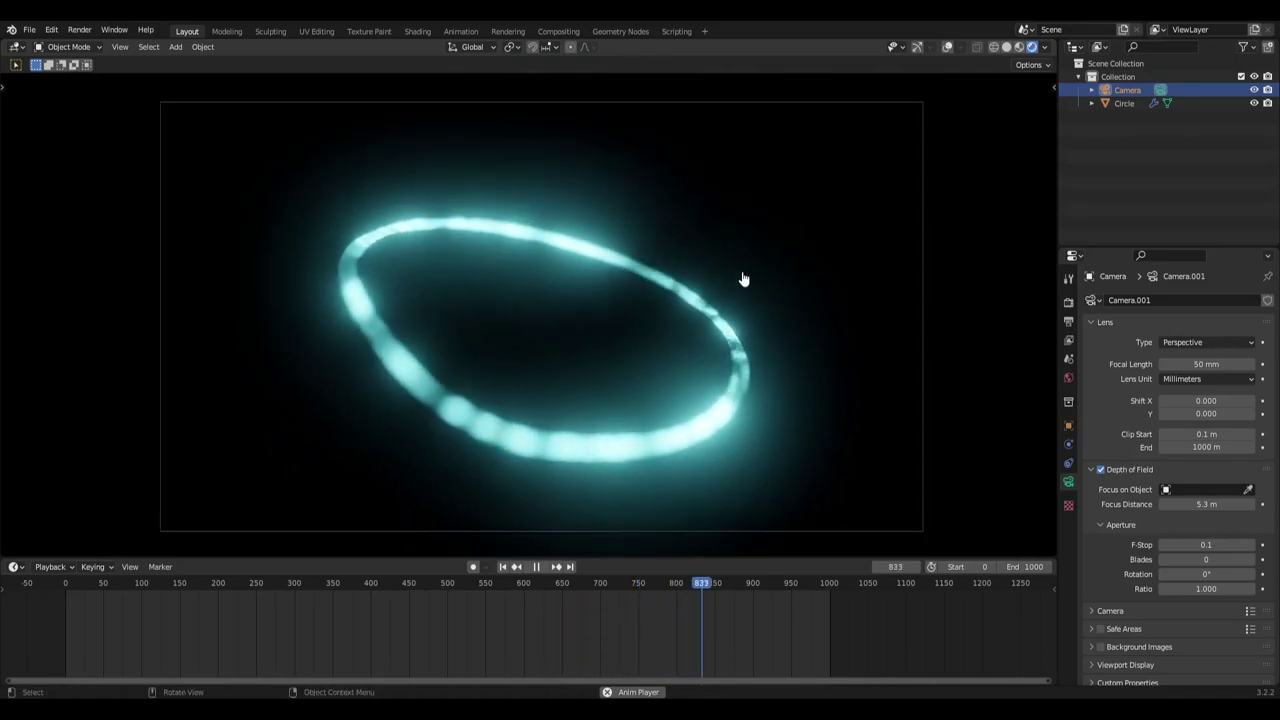